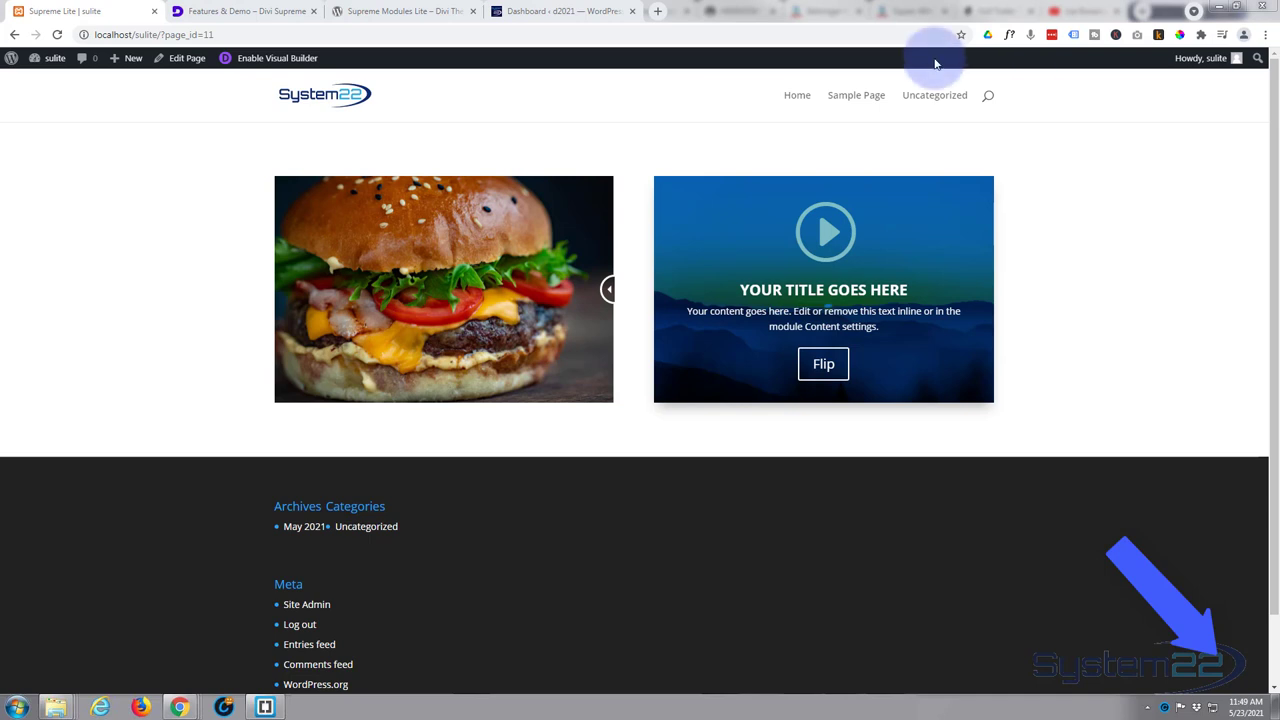
Browse the Divi Supreme Features page module grid down to 'Ready to get started?'.
click(258, 12)
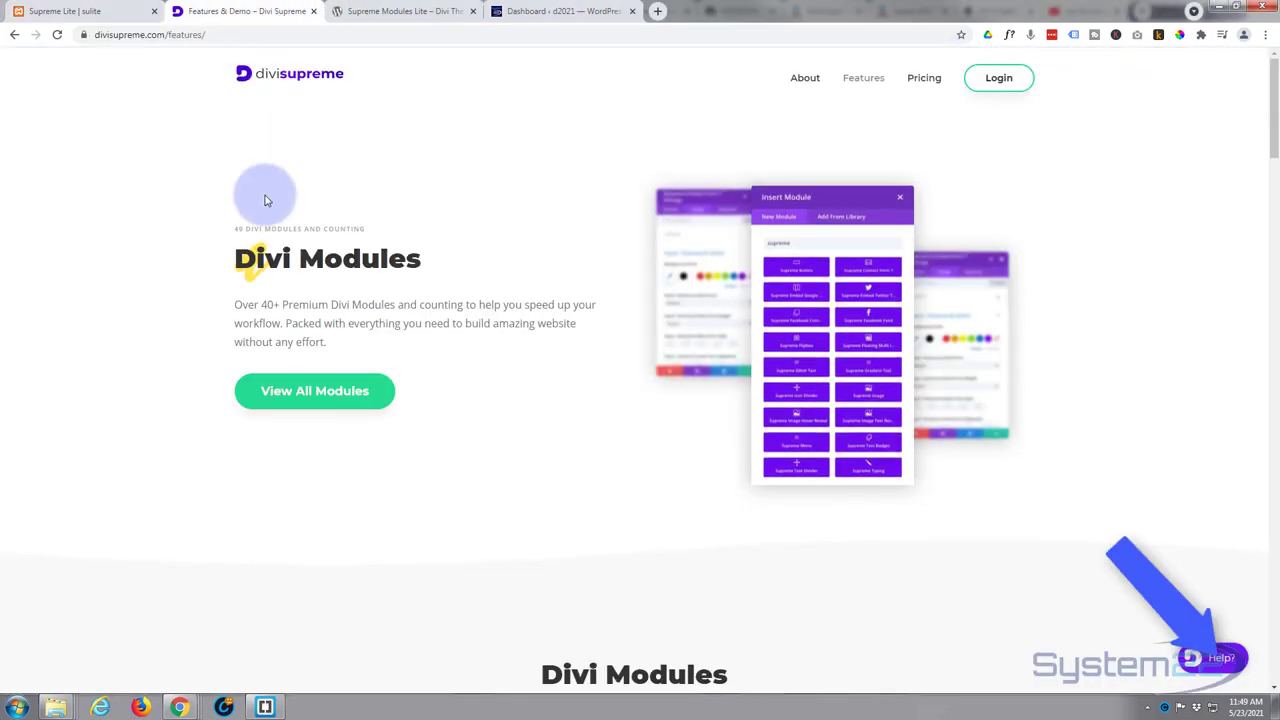
scroll(302, 262, down, 5)
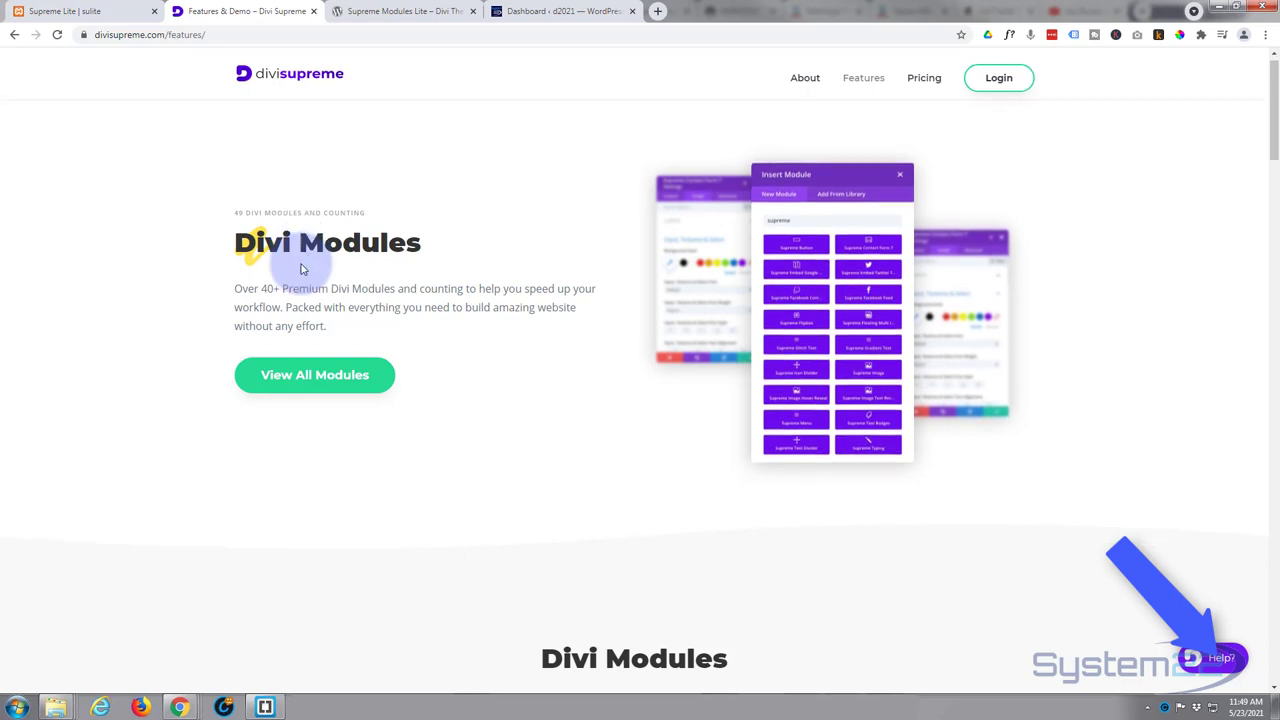
scroll(305, 268, down, 5)
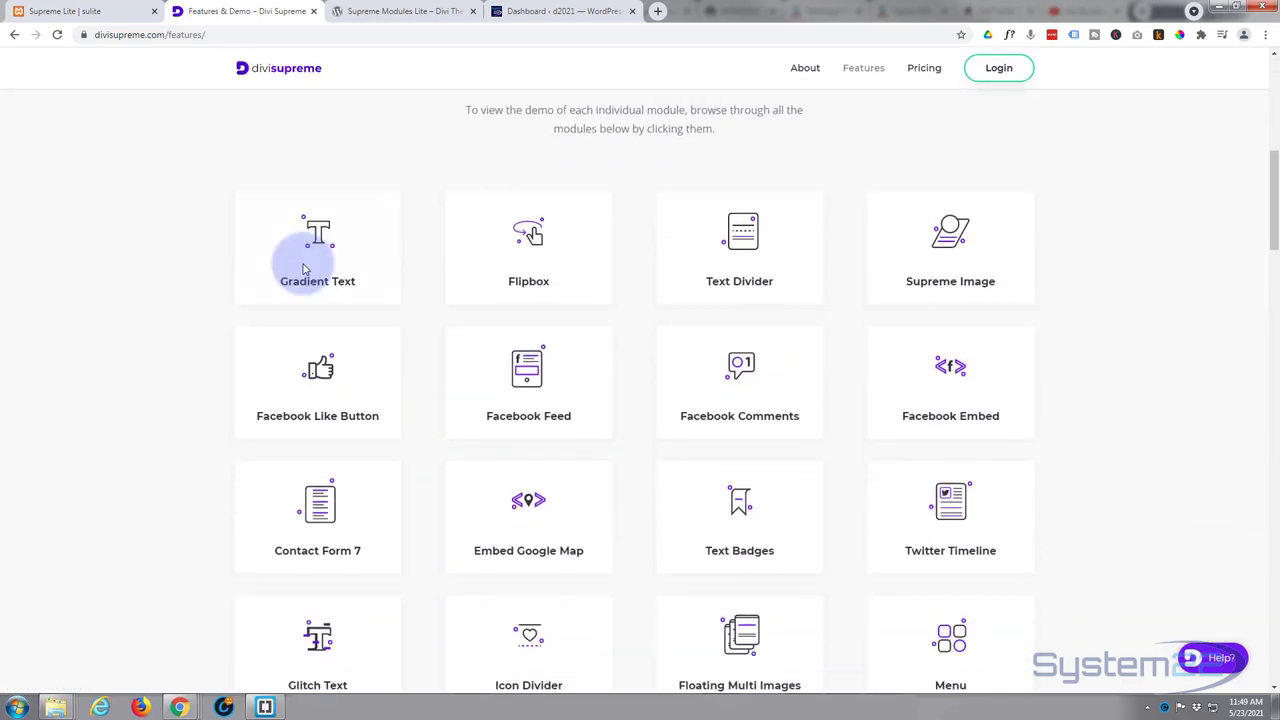
scroll(305, 268, down, 6)
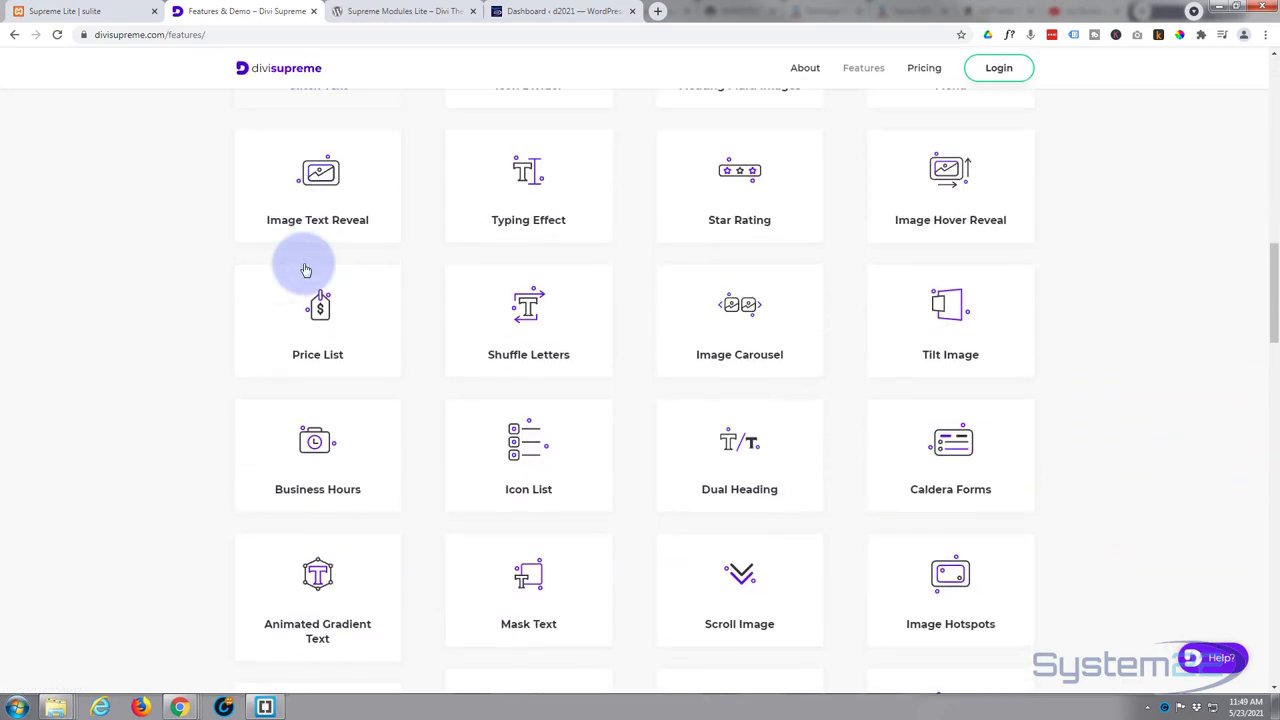
scroll(305, 268, down, 1)
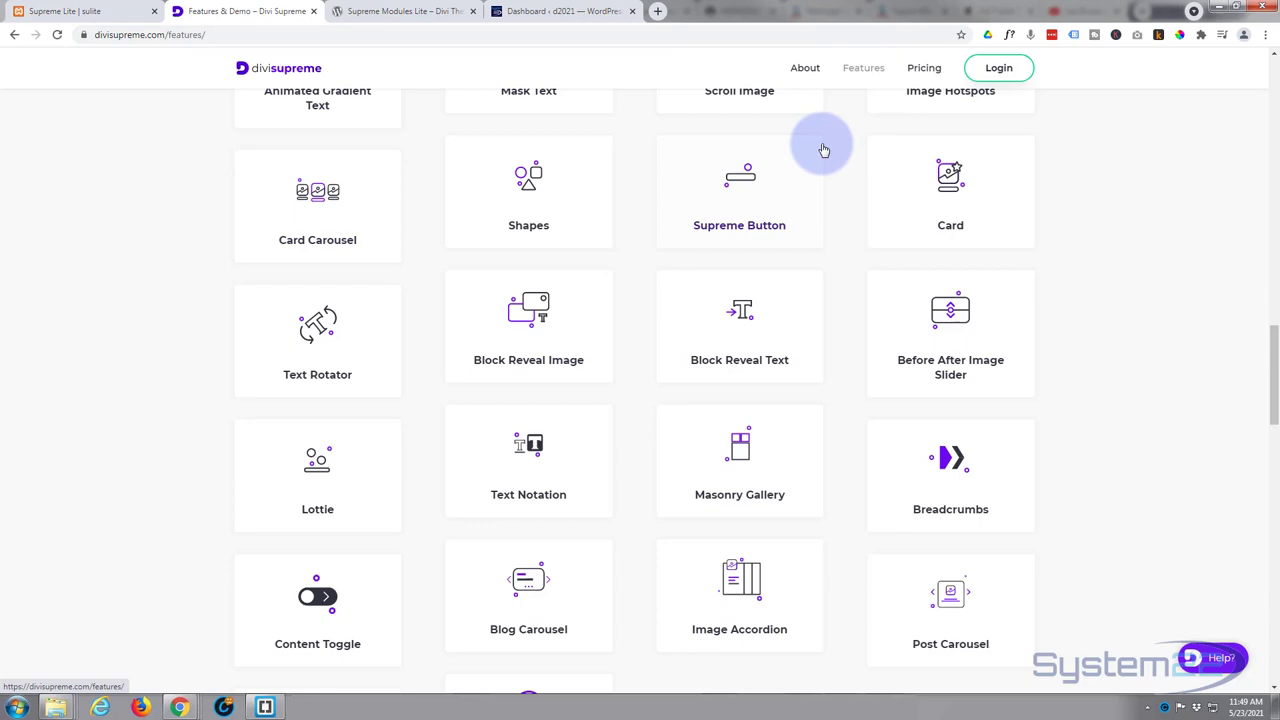
scroll(823, 149, down, 8)
scroll(822, 148, down, 6)
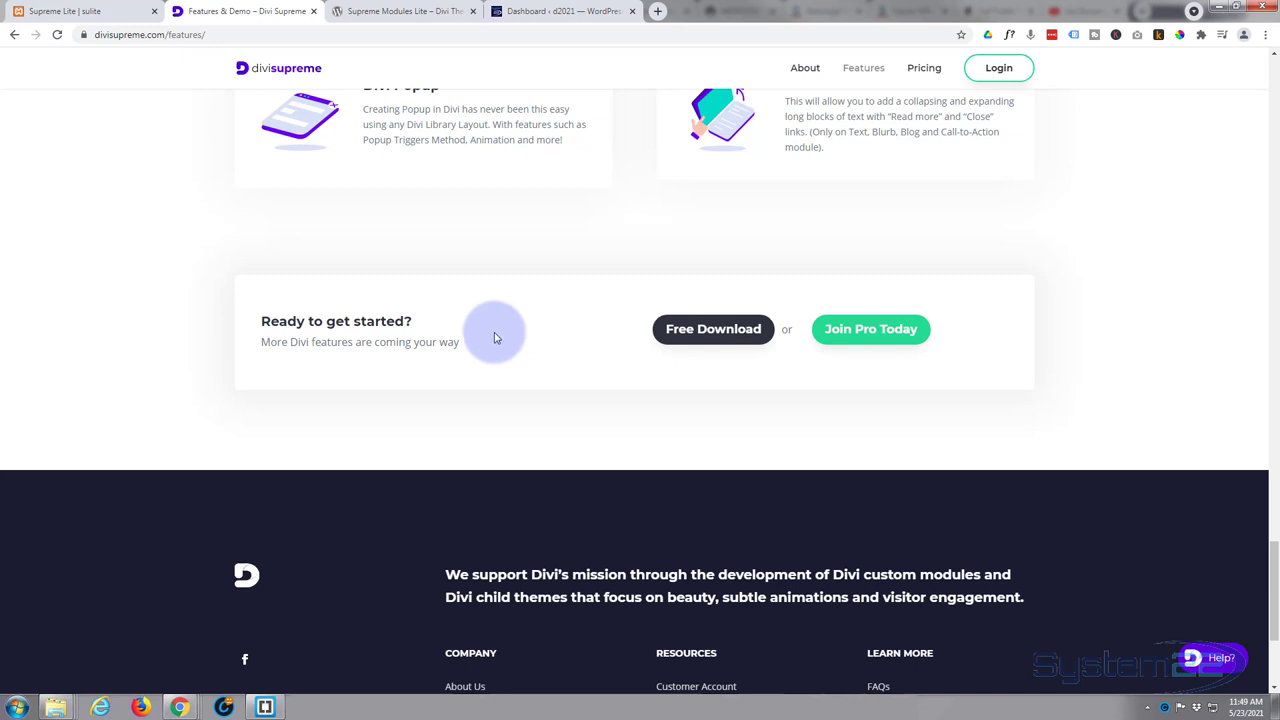
Read through the Supreme Modules Lite plugin page's free modules, then return to the top.
click(392, 11)
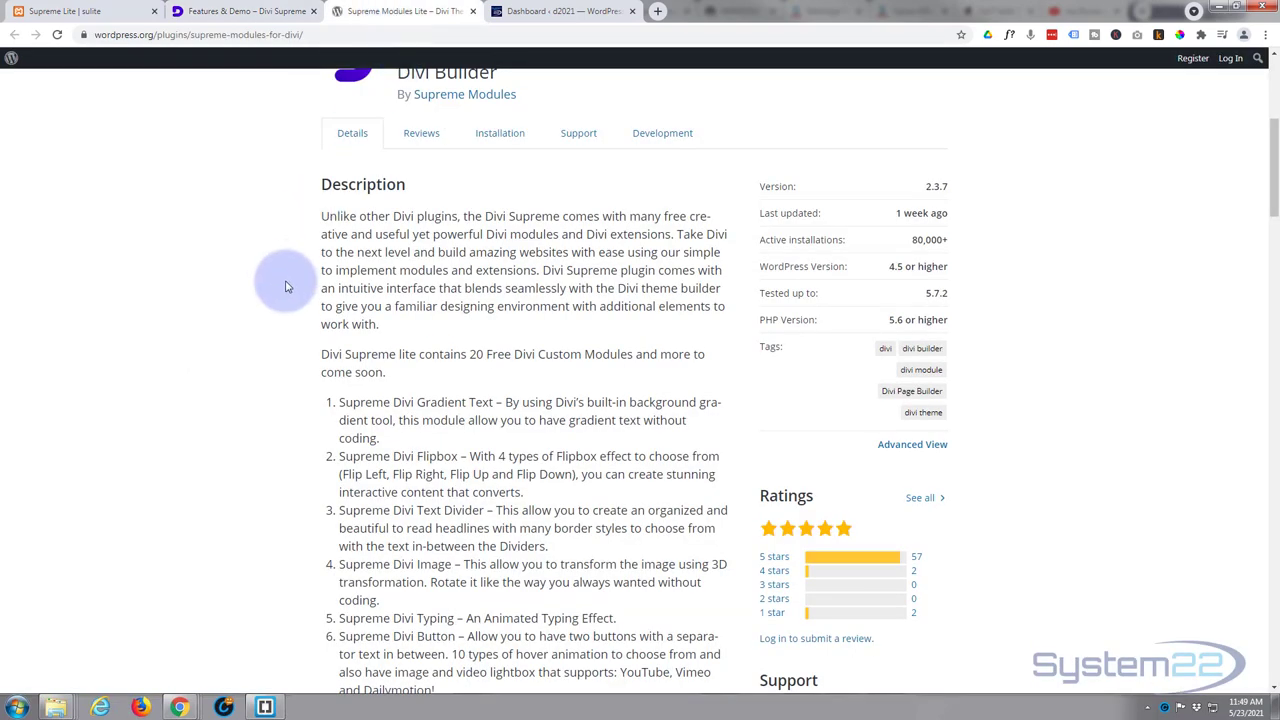
scroll(286, 286, up, 3)
scroll(286, 286, up, 2)
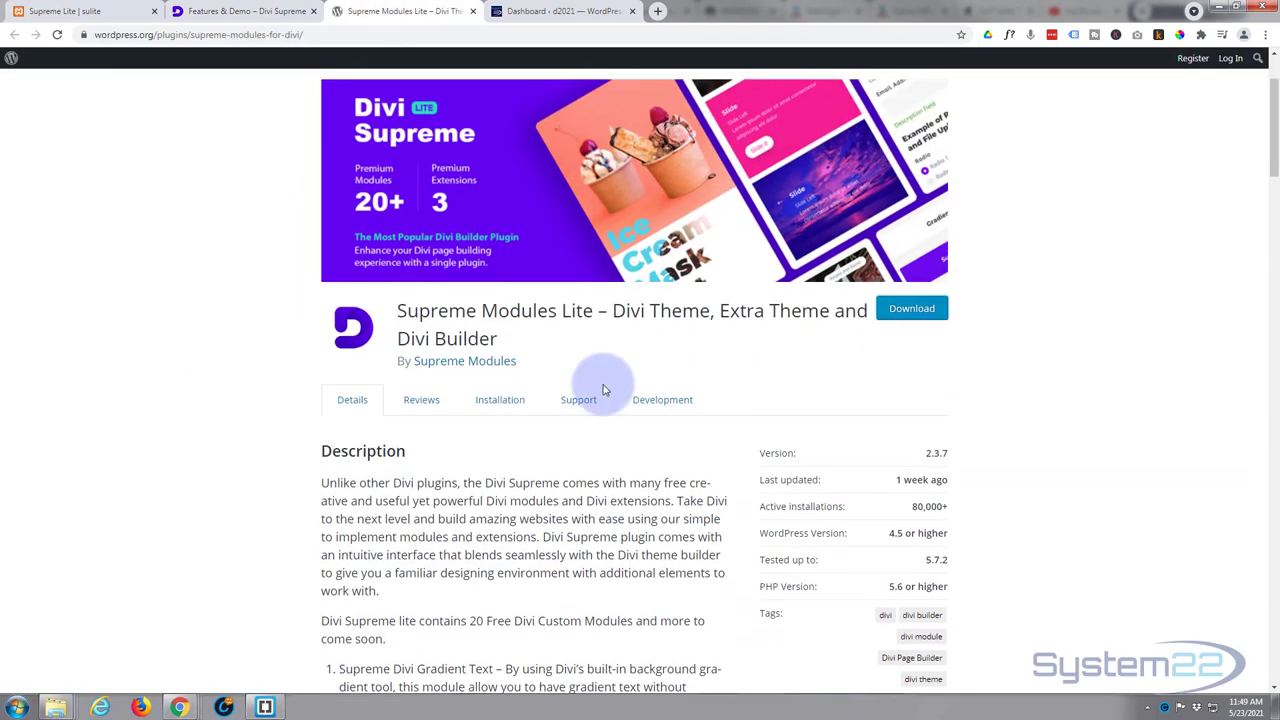
scroll(574, 383, down, 3)
scroll(574, 383, down, 2)
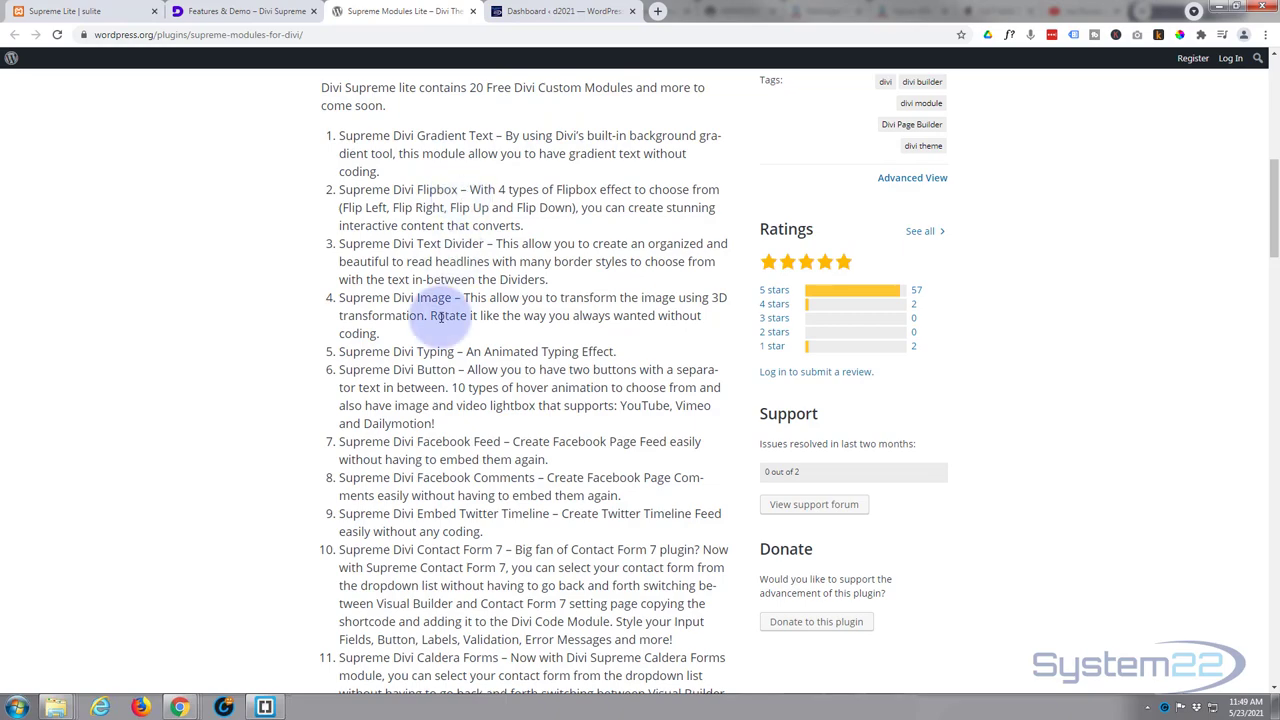
scroll(439, 316, down, 5)
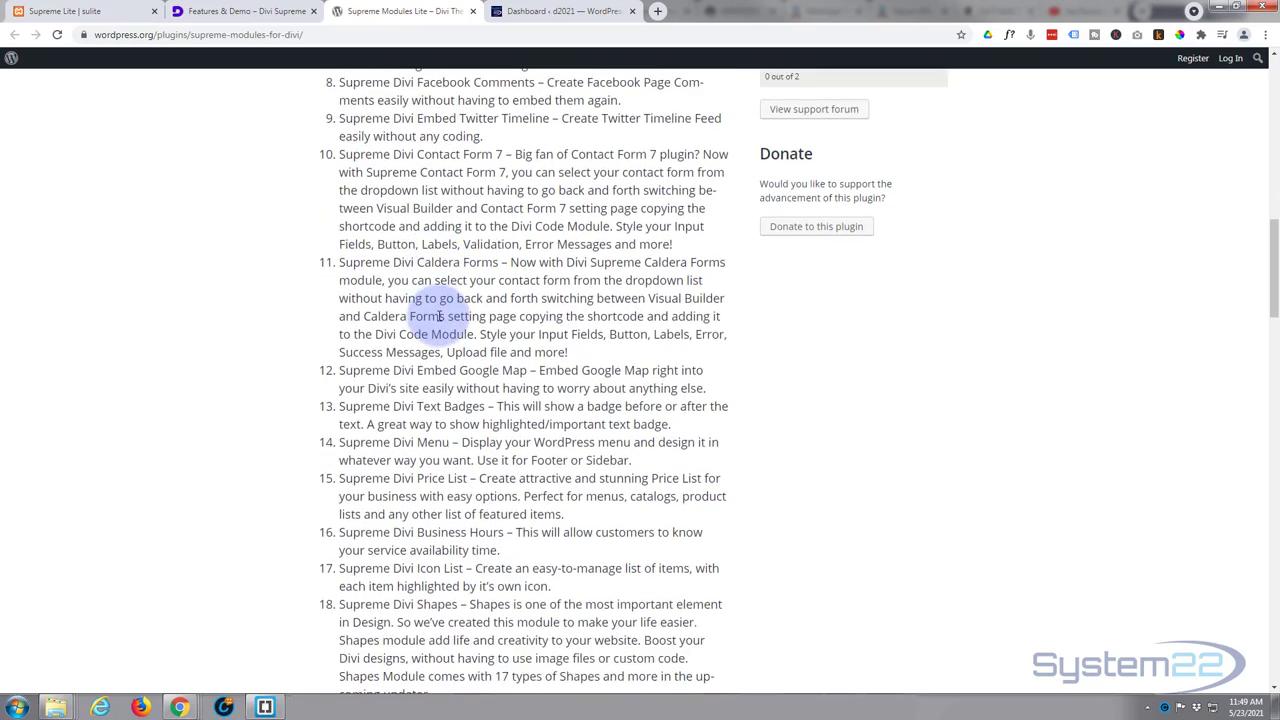
scroll(439, 316, down, 5)
scroll(437, 318, up, 7)
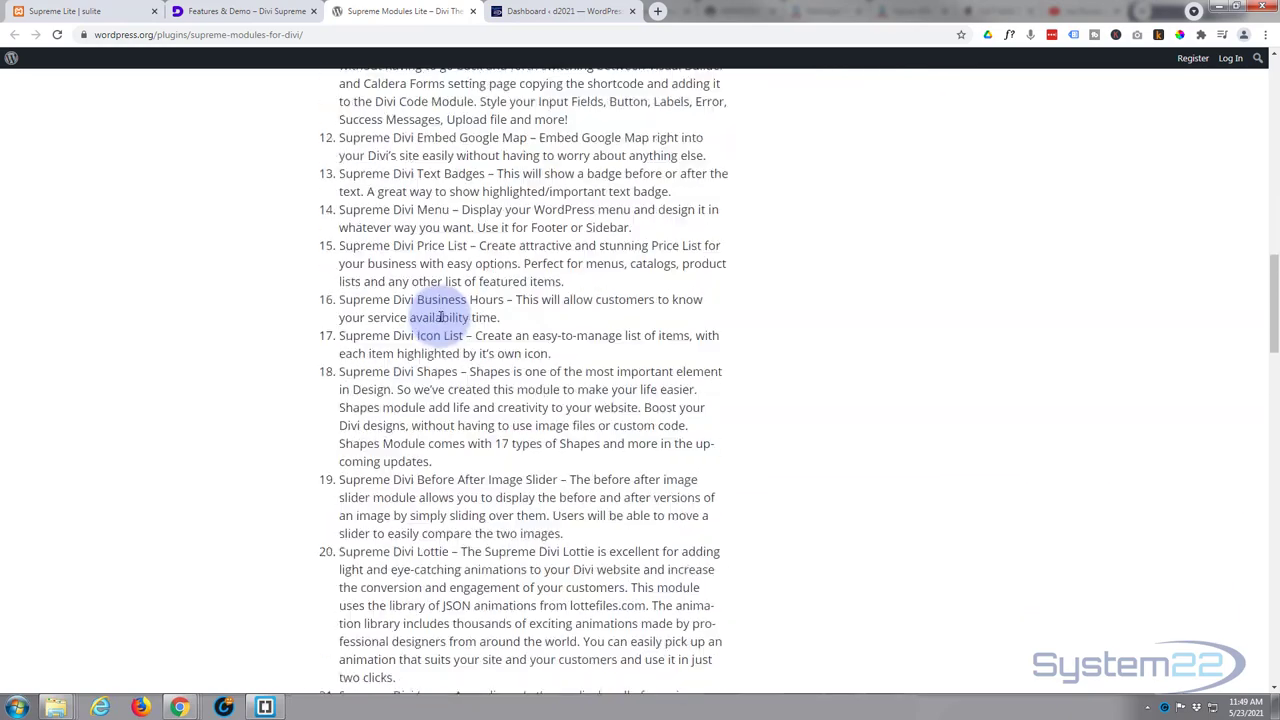
scroll(439, 316, up, 9)
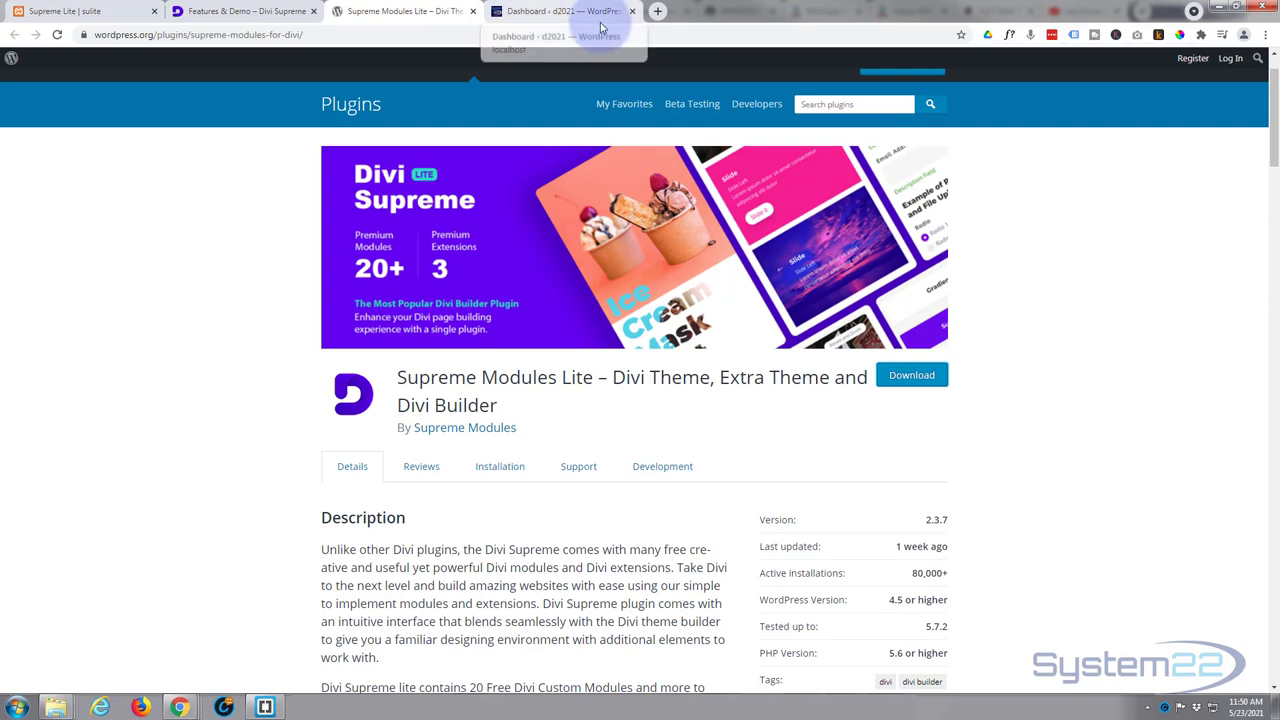
Return to the 'Supreme Lite | sulite' page and enable the Visual Builder.
click(80, 10)
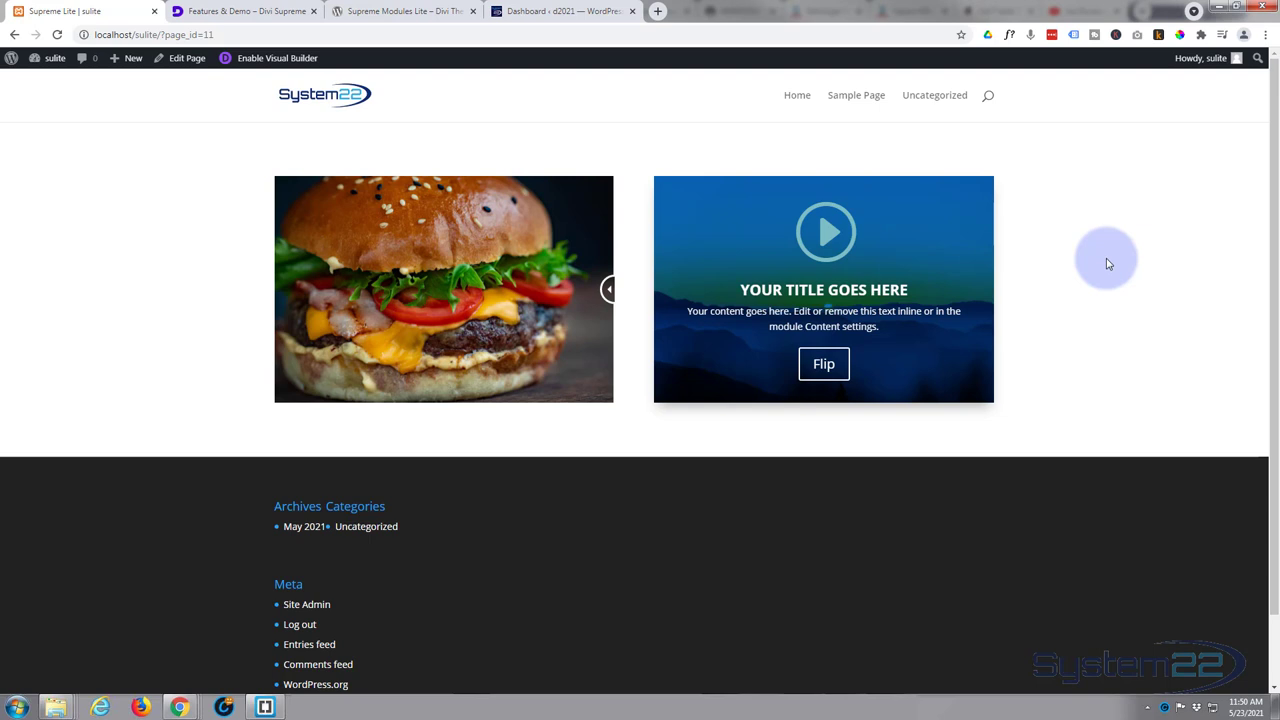
click(273, 60)
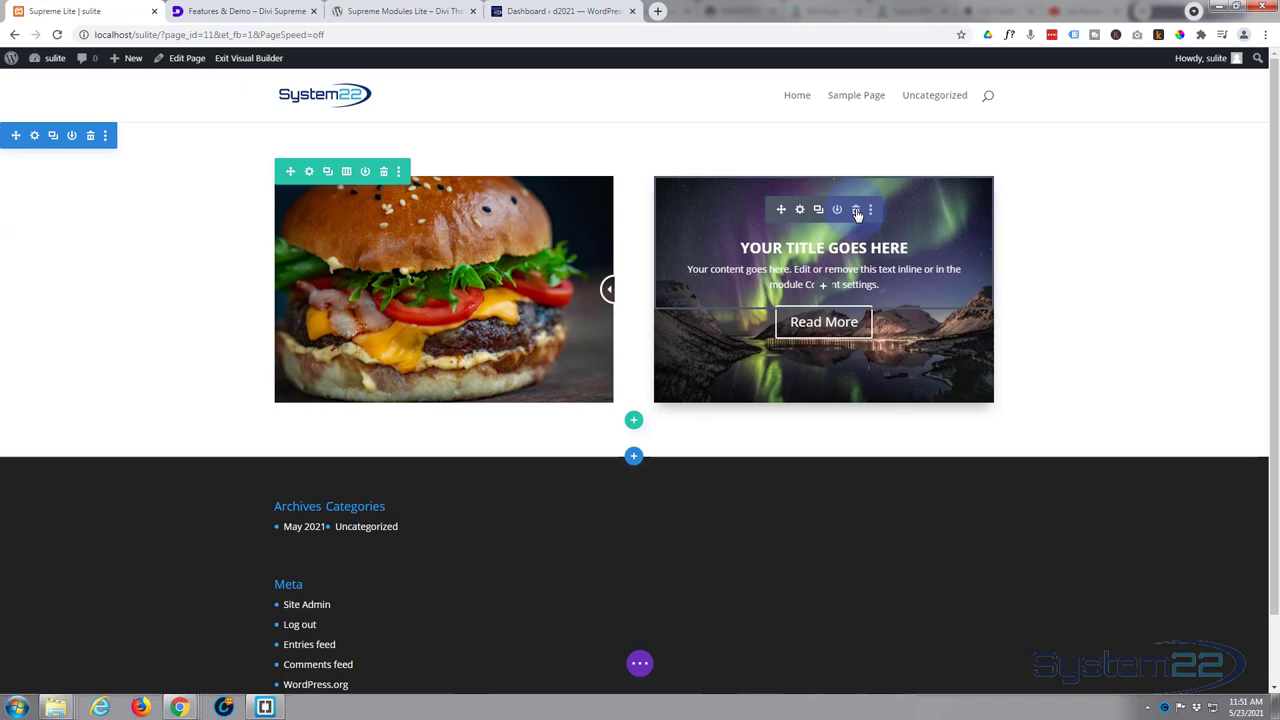
Delete the old flip box module and bring up the Supreme modules in the Insert Module list.
click(856, 212)
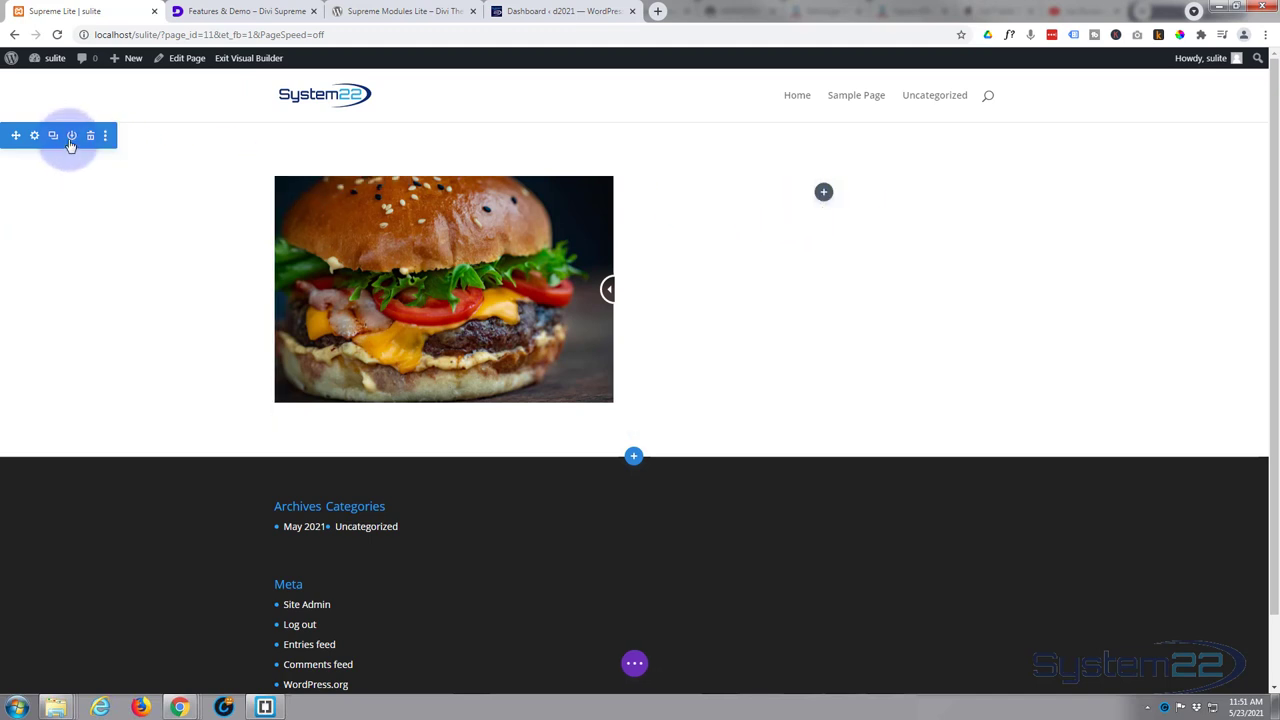
mouse_move(314, 180)
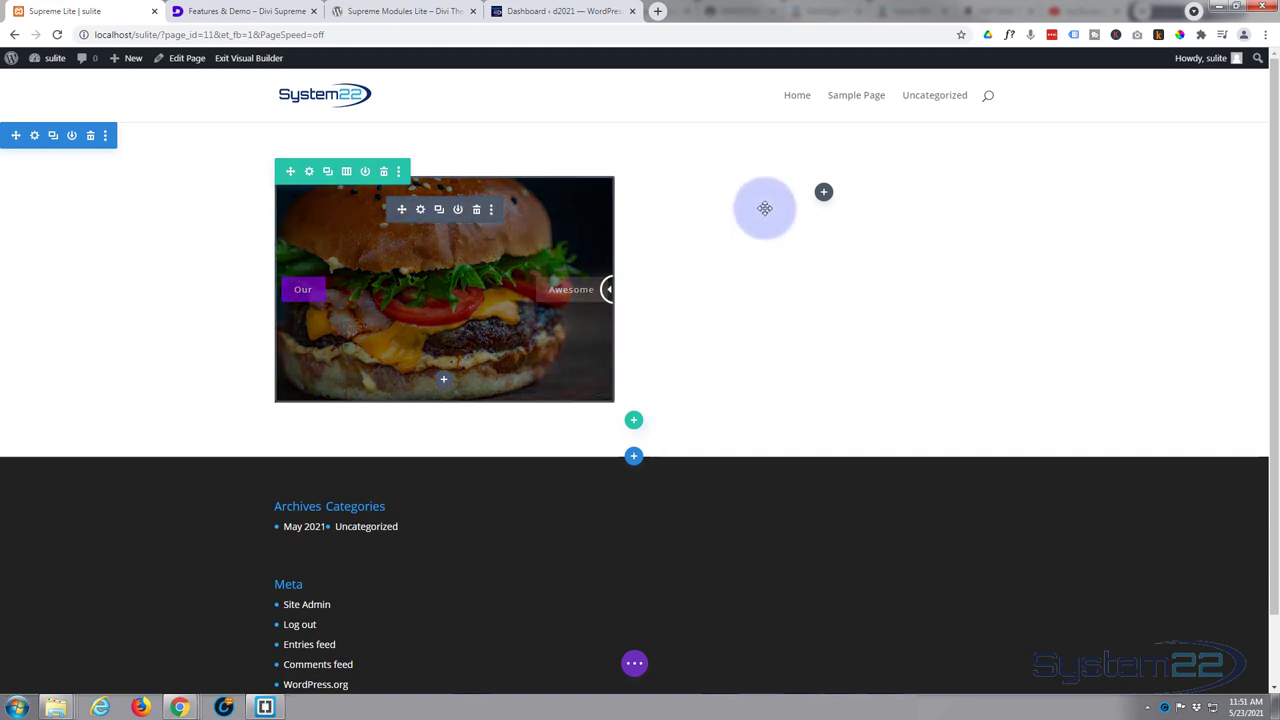
click(822, 196)
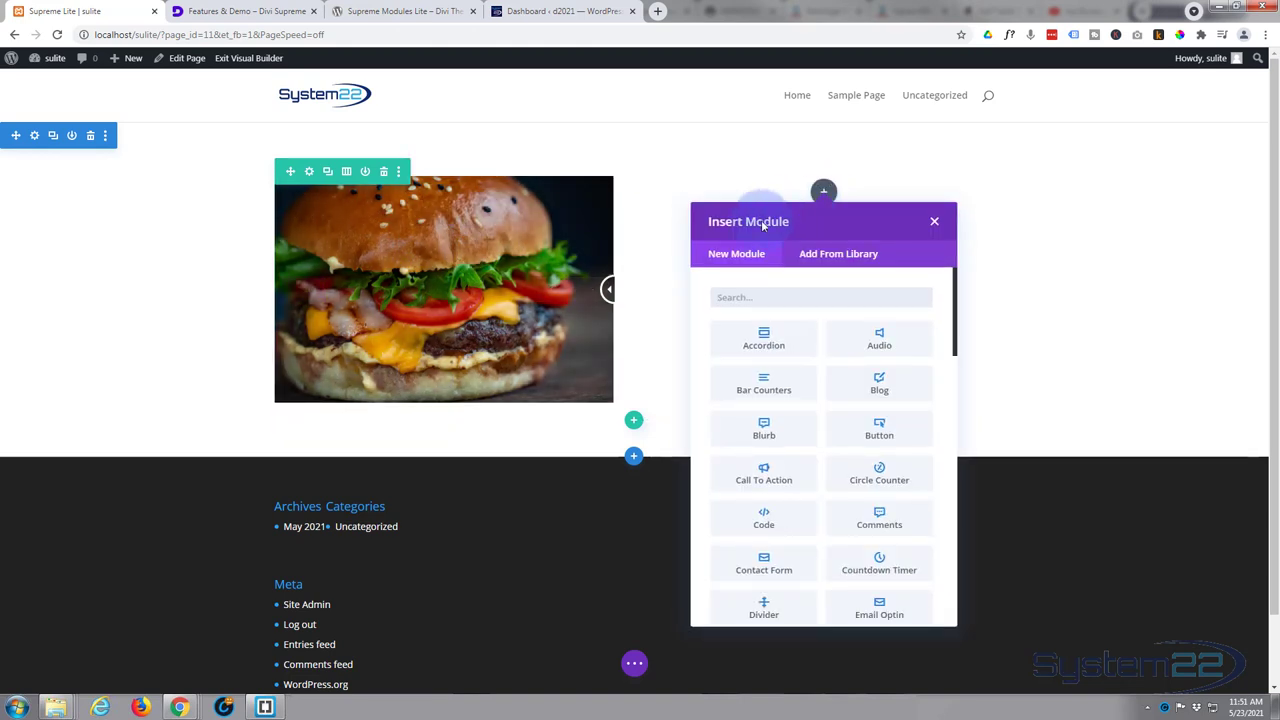
scroll(795, 396, down, 4)
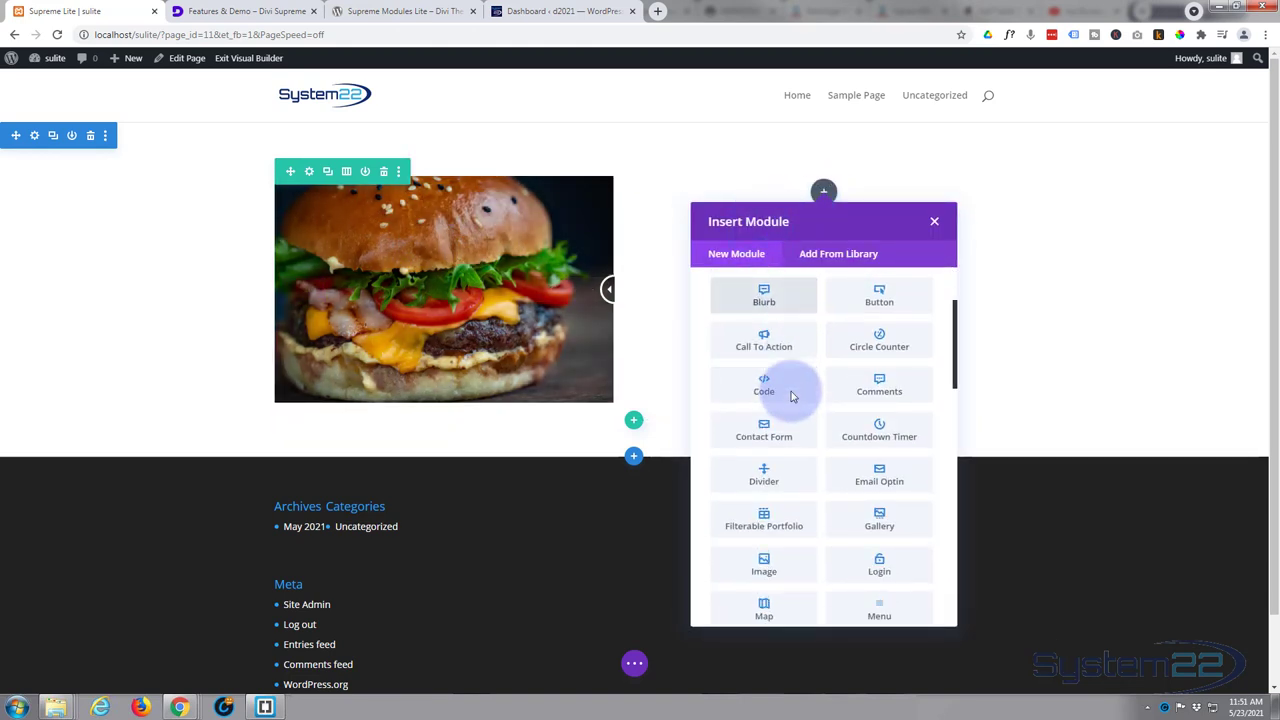
scroll(793, 398, down, 3)
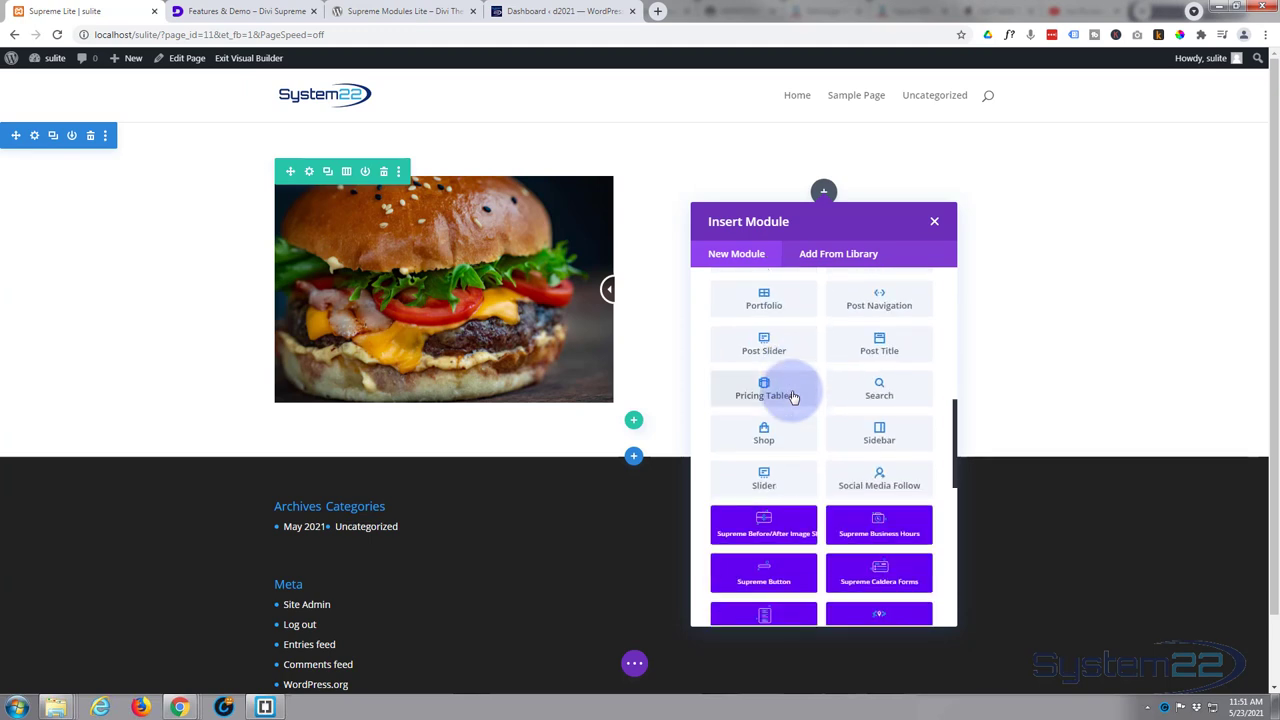
scroll(793, 397, down, 3)
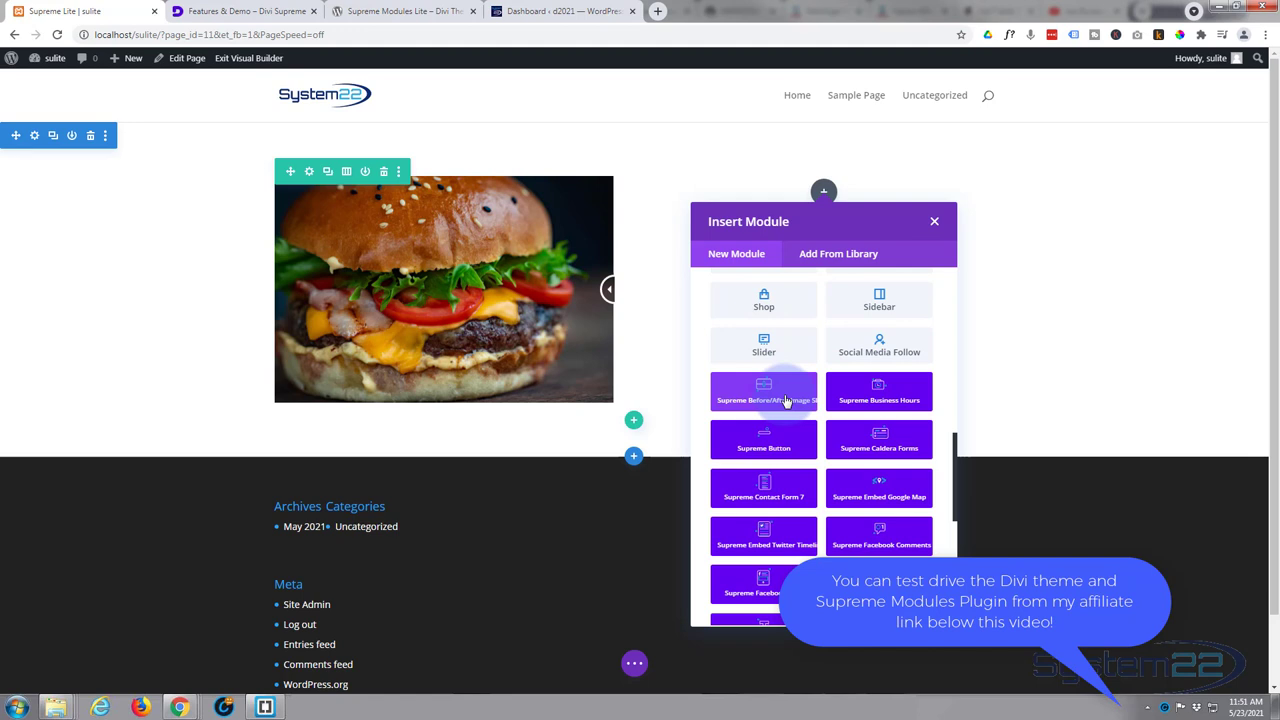
scroll(843, 398, down, 1)
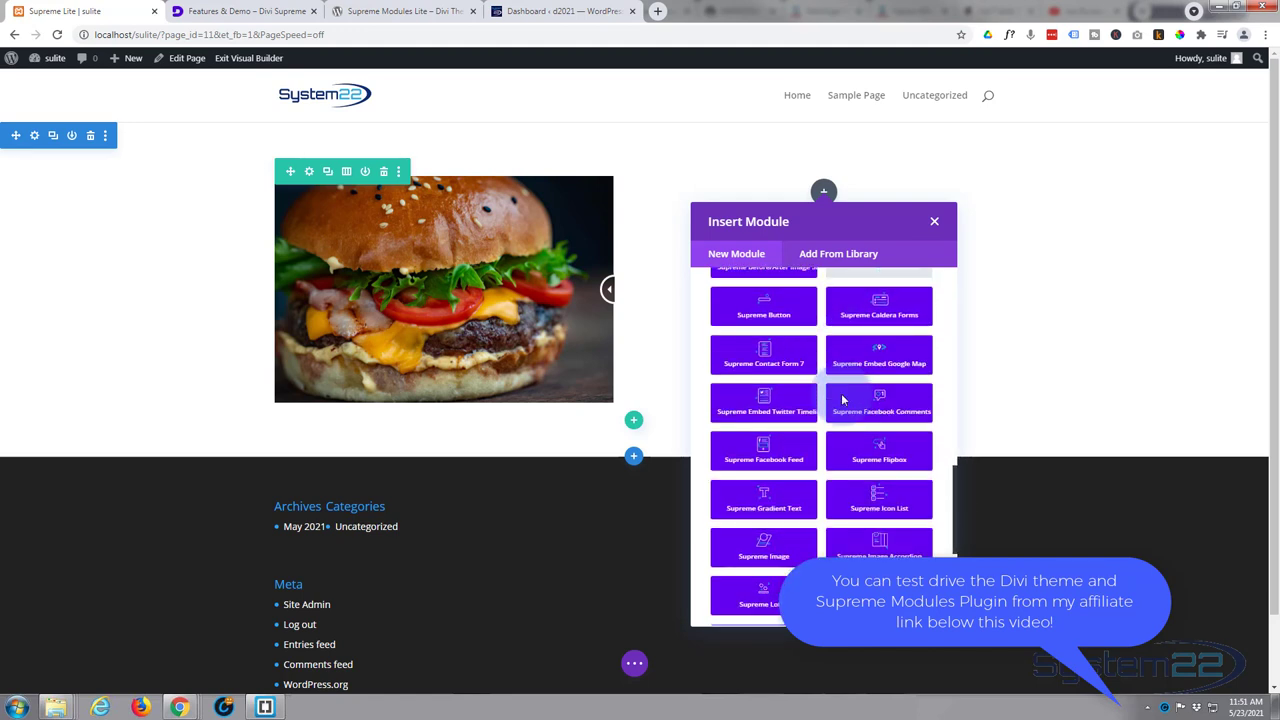
scroll(841, 393, down, 1)
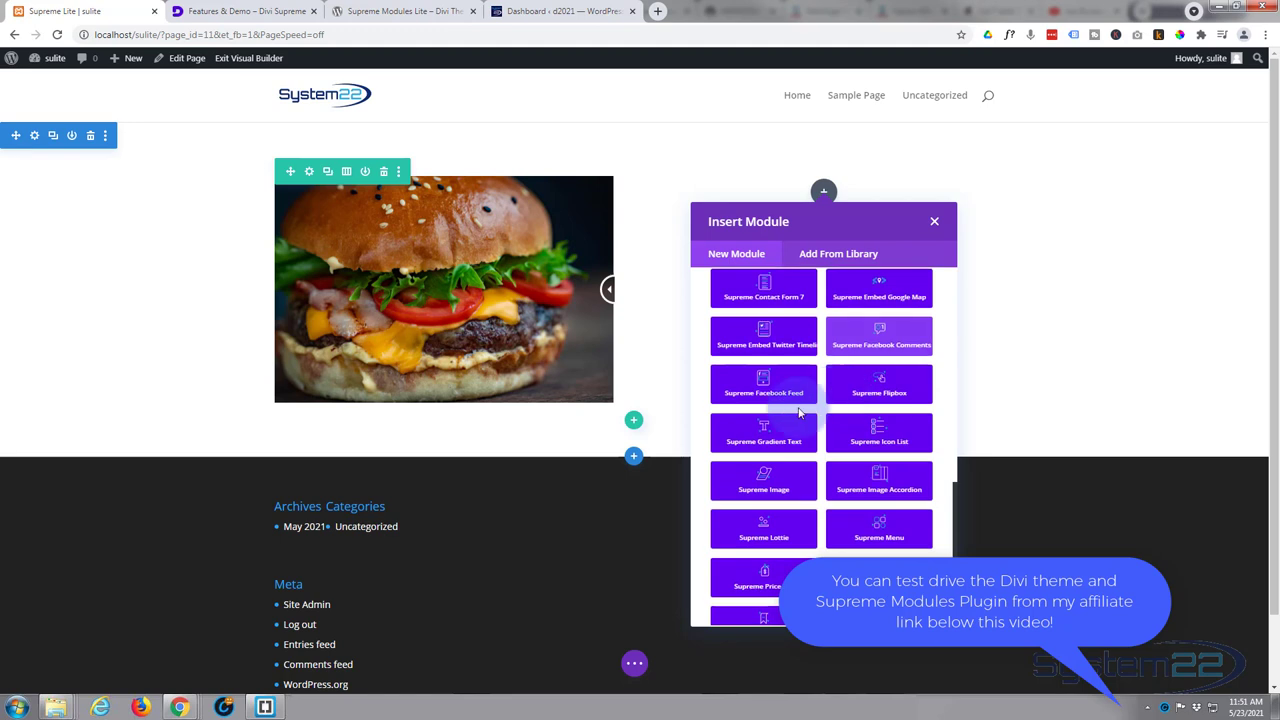
Add a Supreme Flipbox to the right column and give it a new item.
click(893, 392)
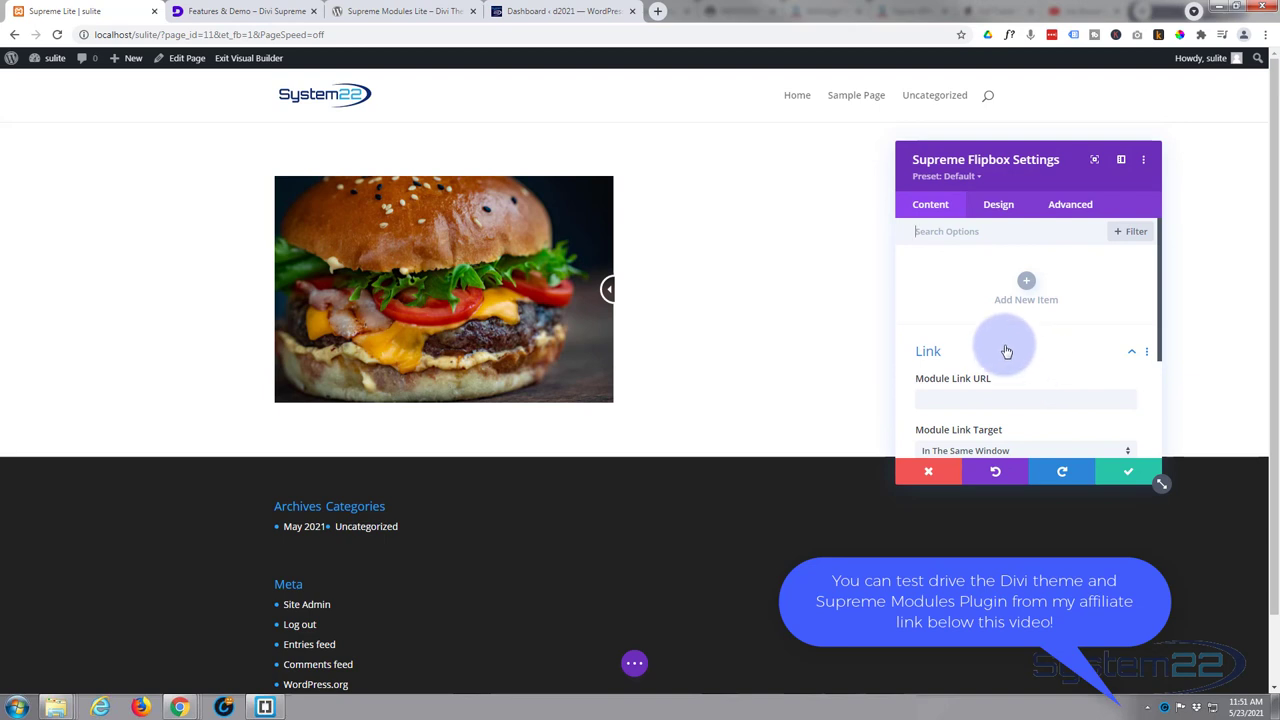
drag(1043, 151, 423, 136)
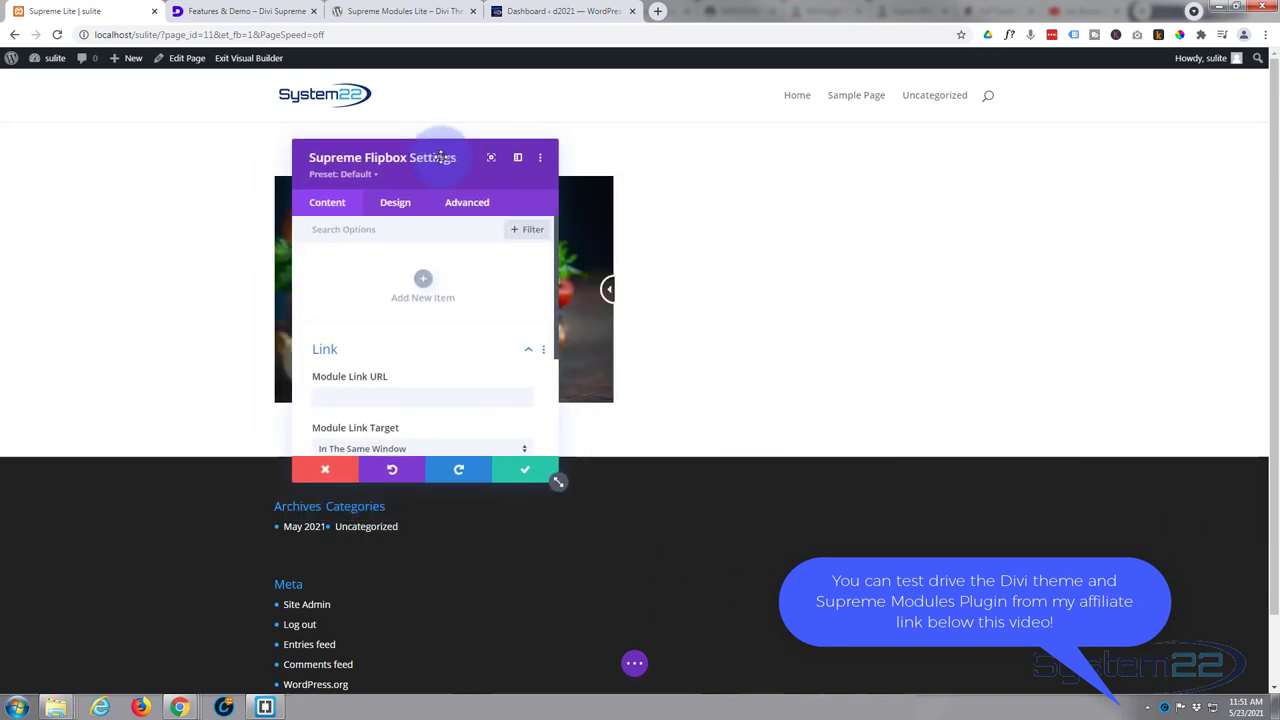
click(424, 280)
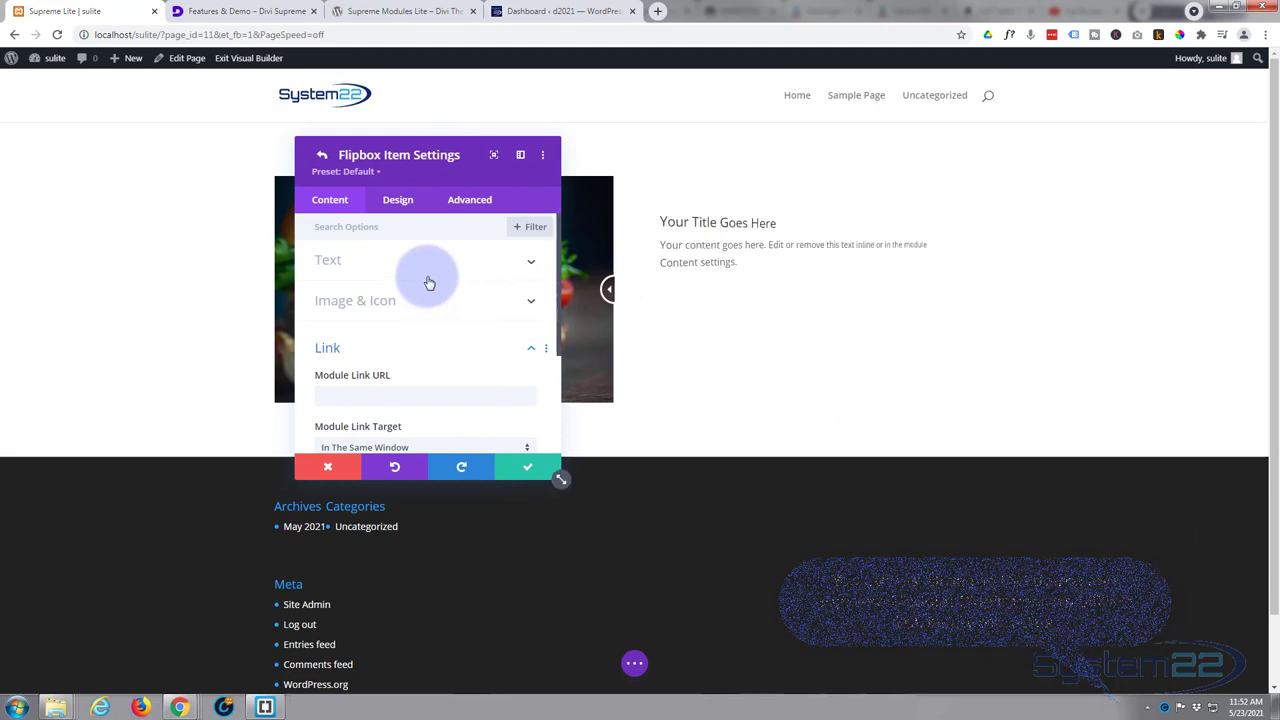
Review the item's sub title and placeholder content text, leaving the paragraph format unchanged.
click(400, 262)
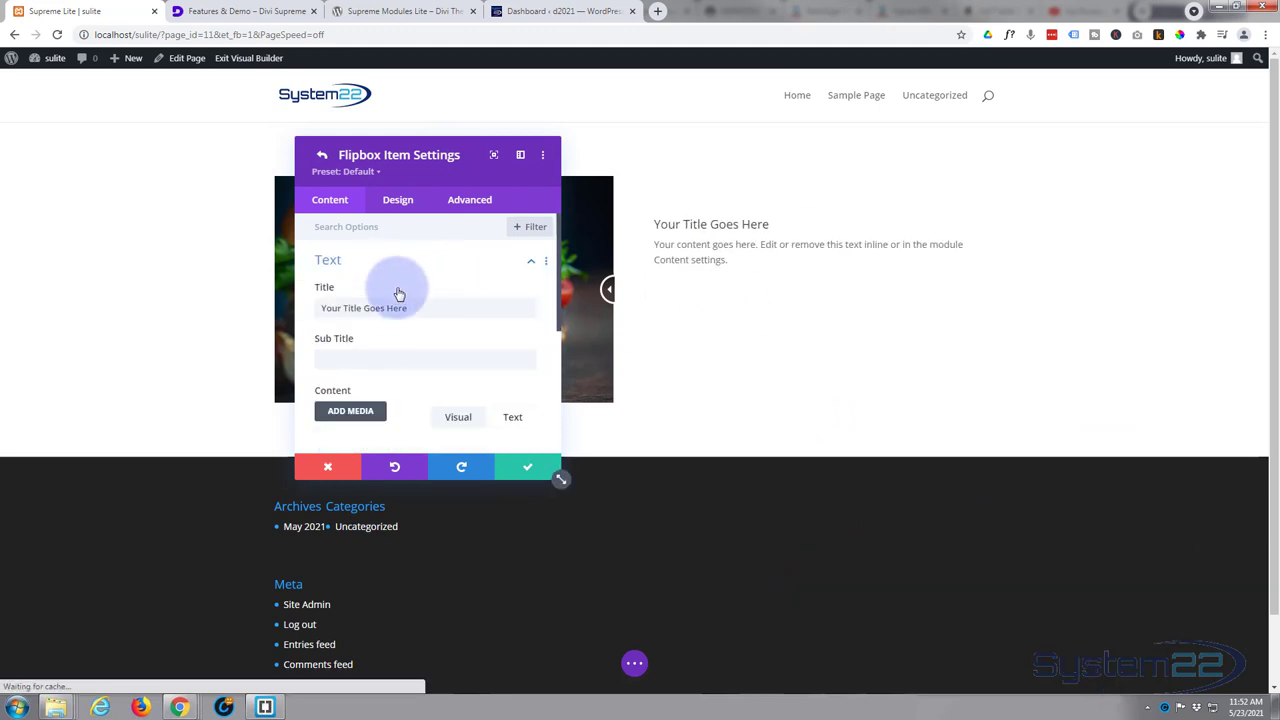
click(409, 306)
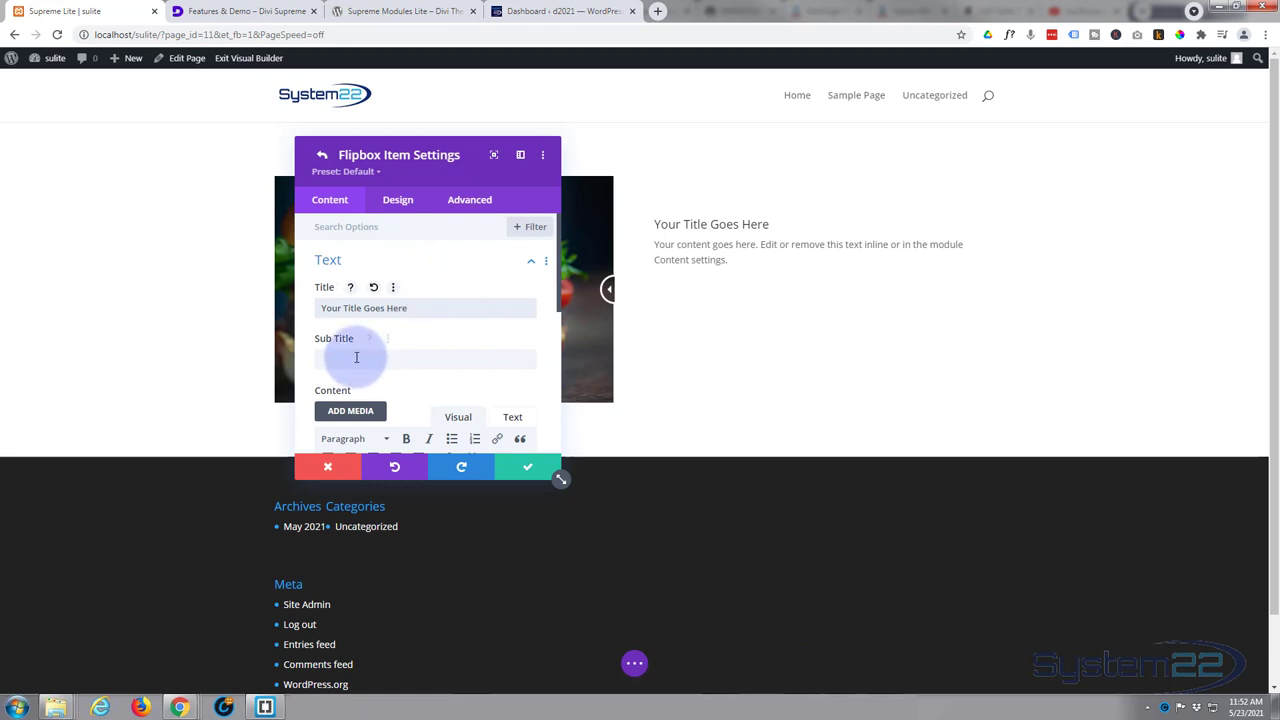
scroll(443, 280, down, 1)
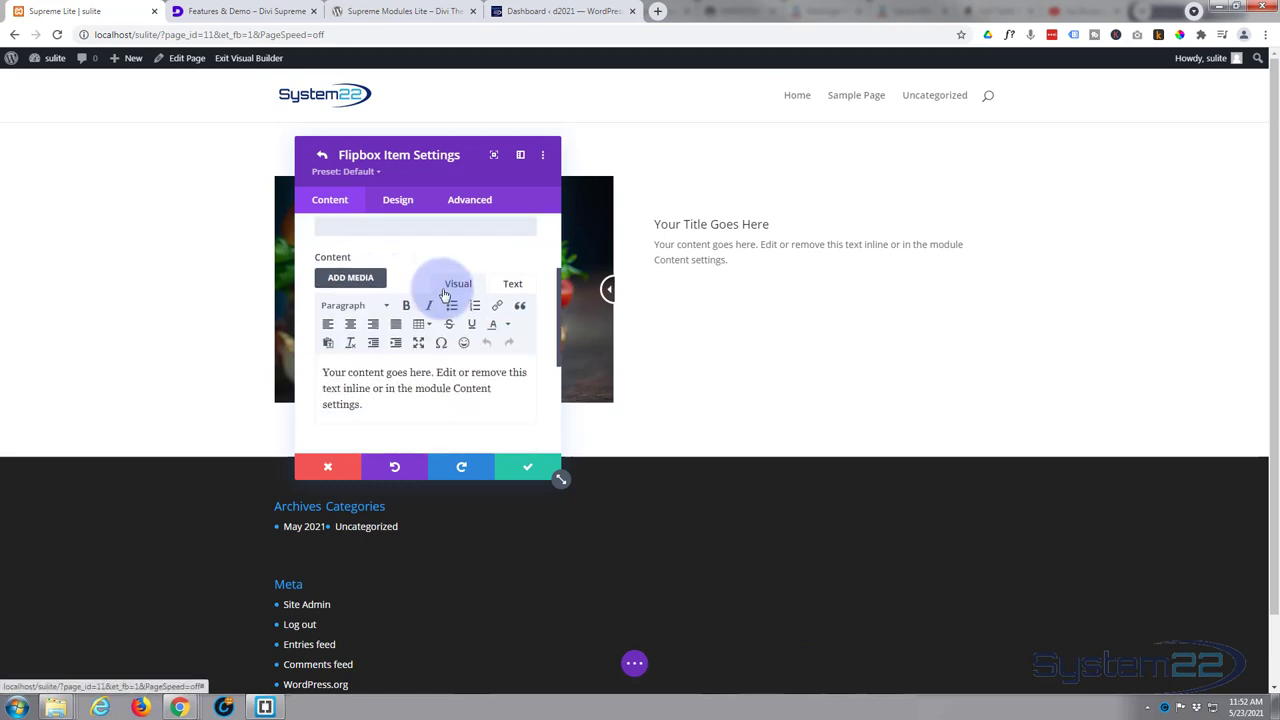
drag(324, 372, 366, 402)
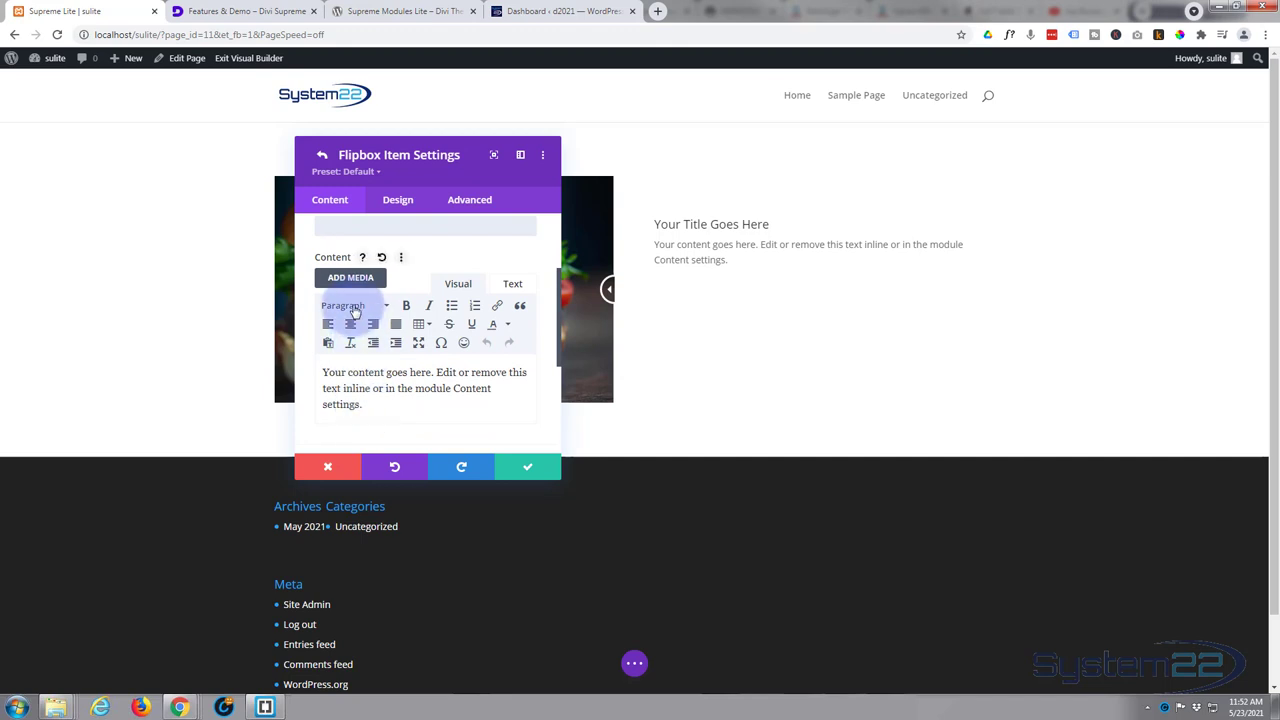
click(352, 307)
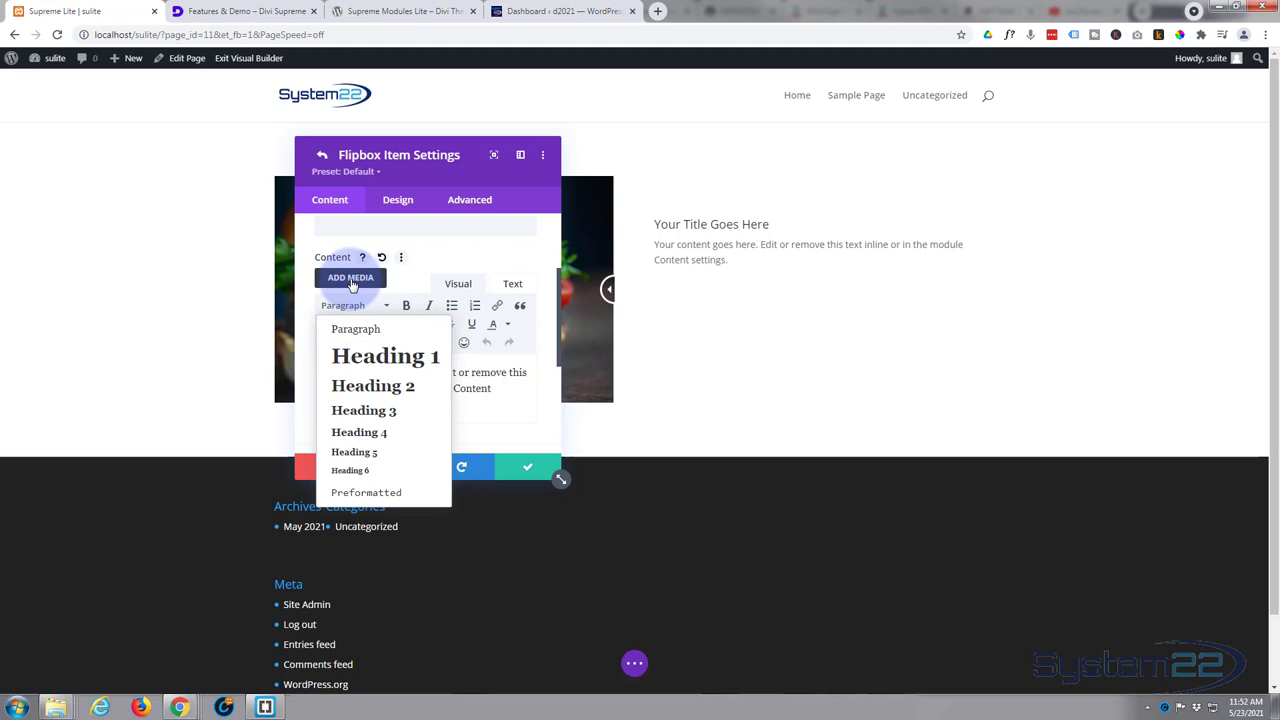
click(497, 418)
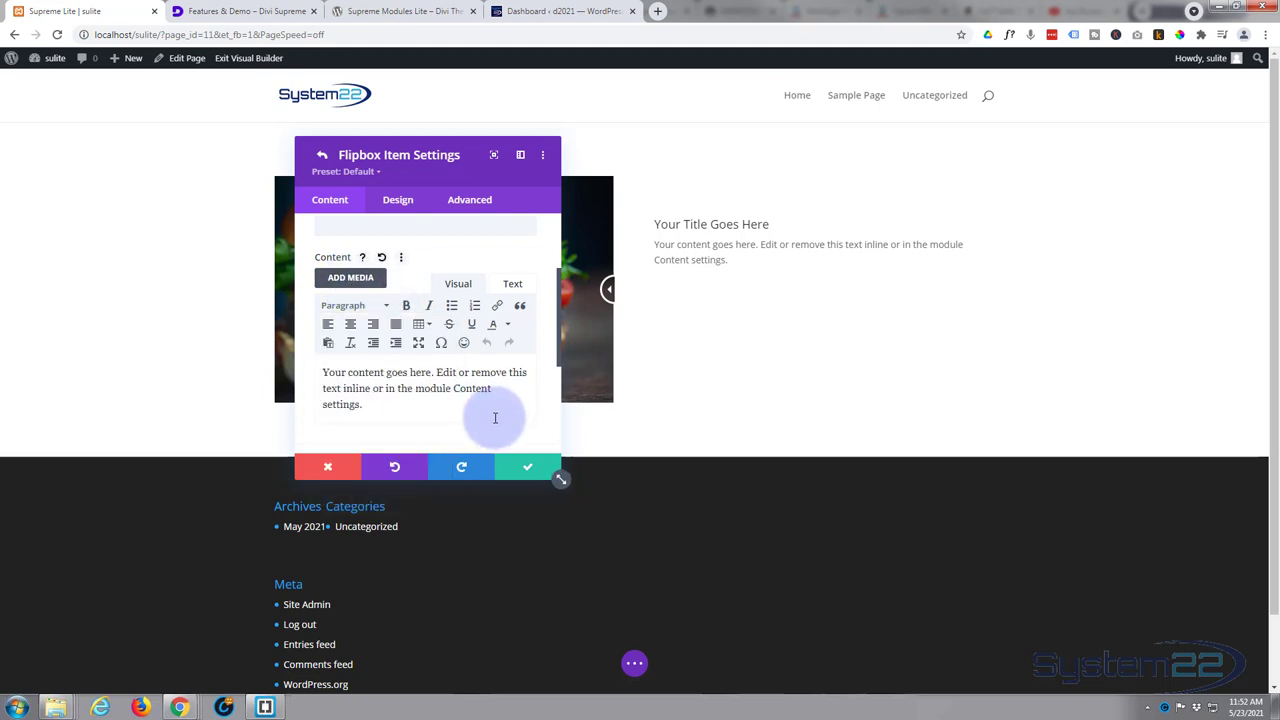
scroll(488, 413, down, 2)
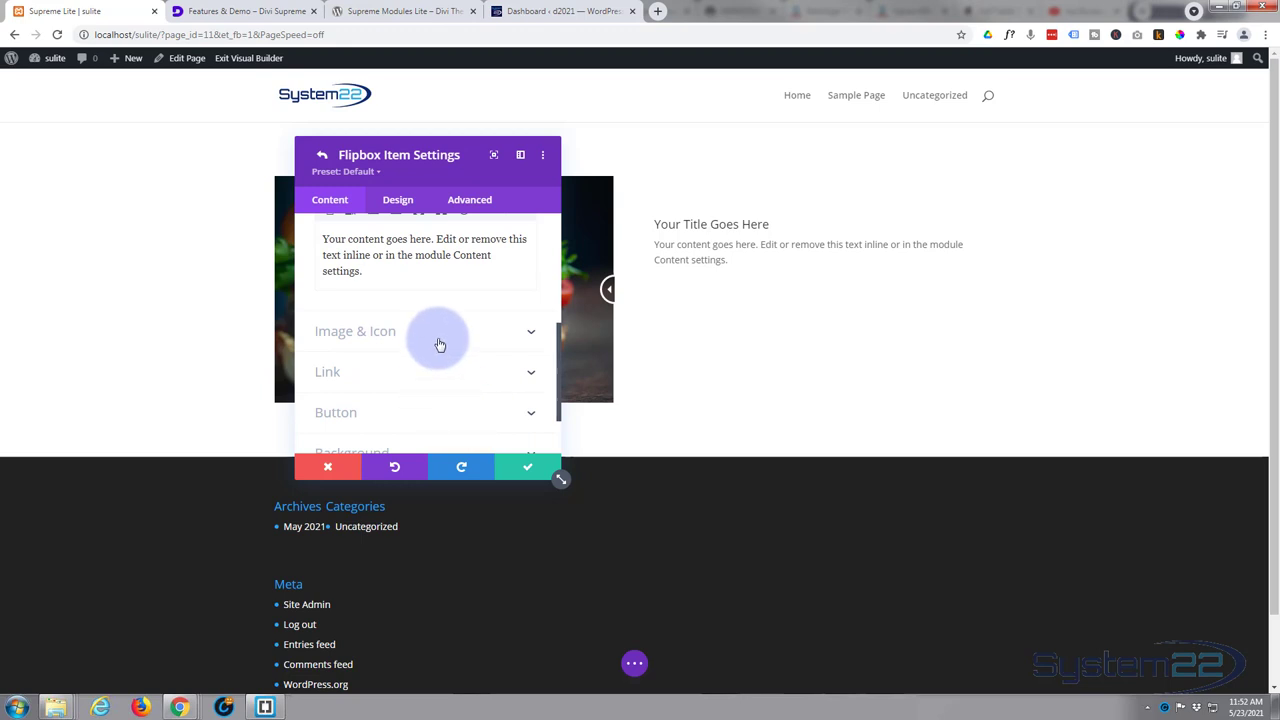
Turn on Use Icon for the flipbox item and choose the question-mark icon.
click(448, 334)
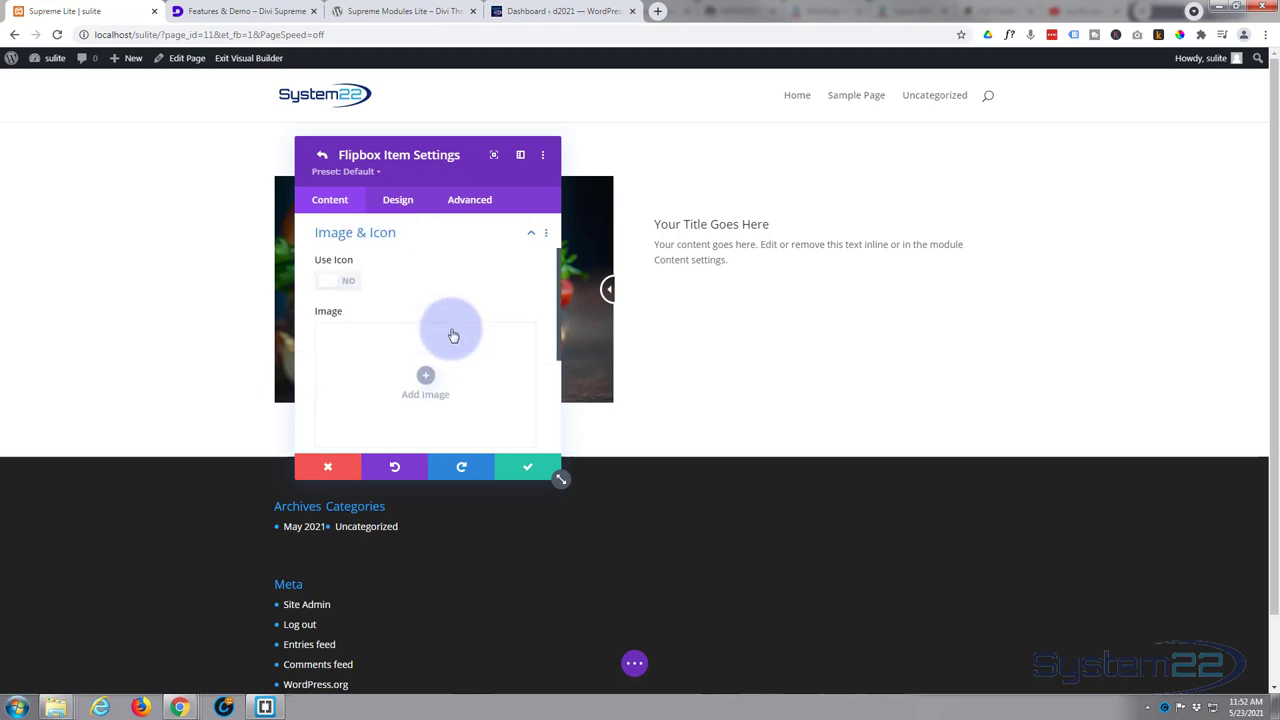
click(355, 284)
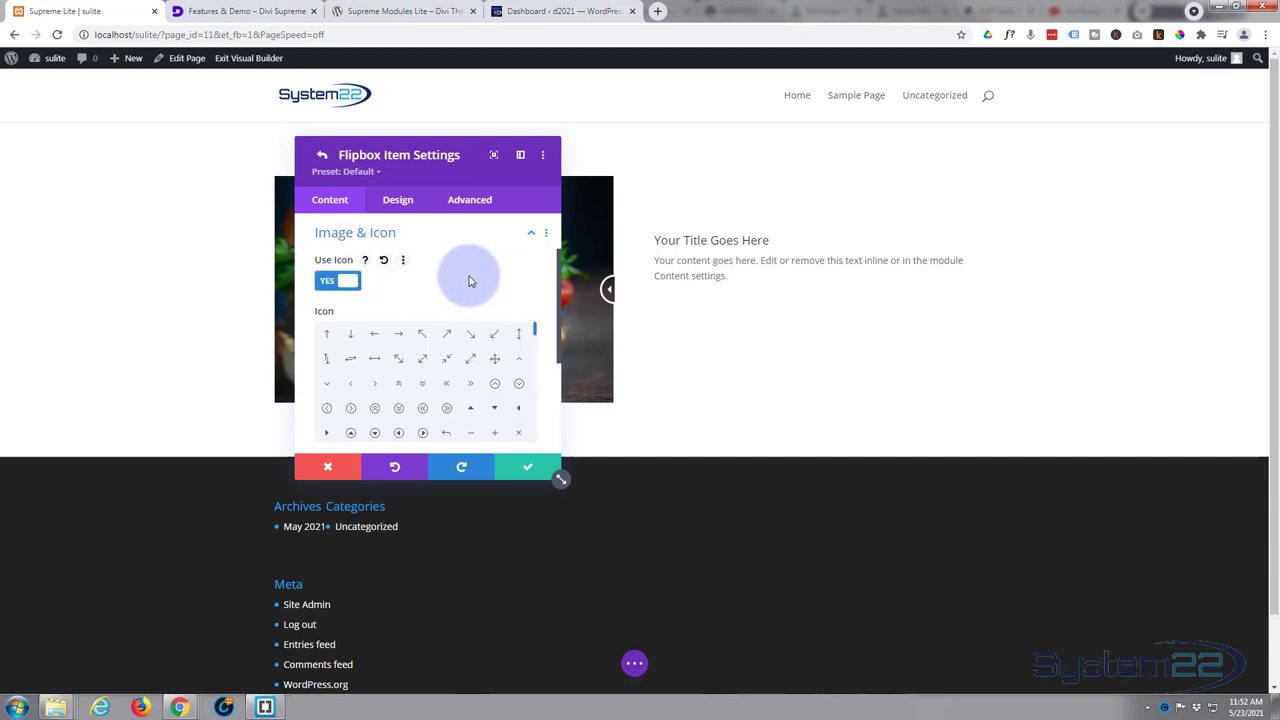
scroll(483, 274, down, 1)
drag(535, 268, 538, 333)
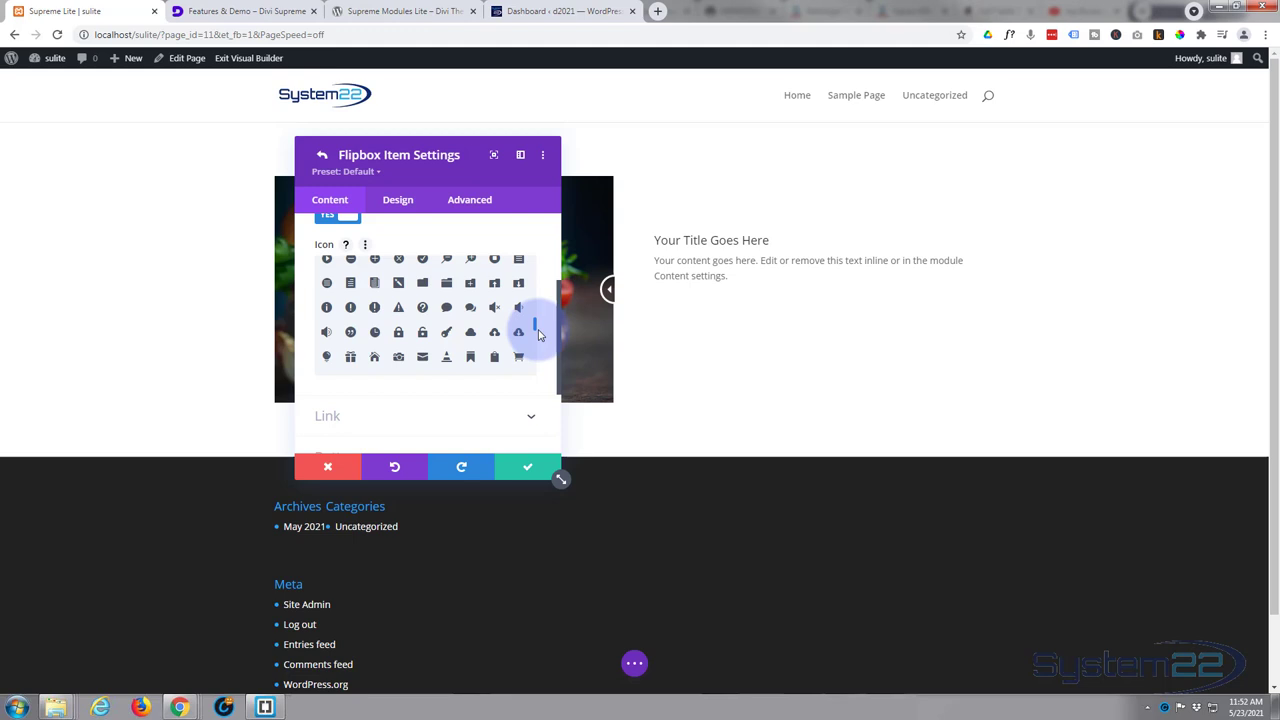
scroll(424, 312, down, 1)
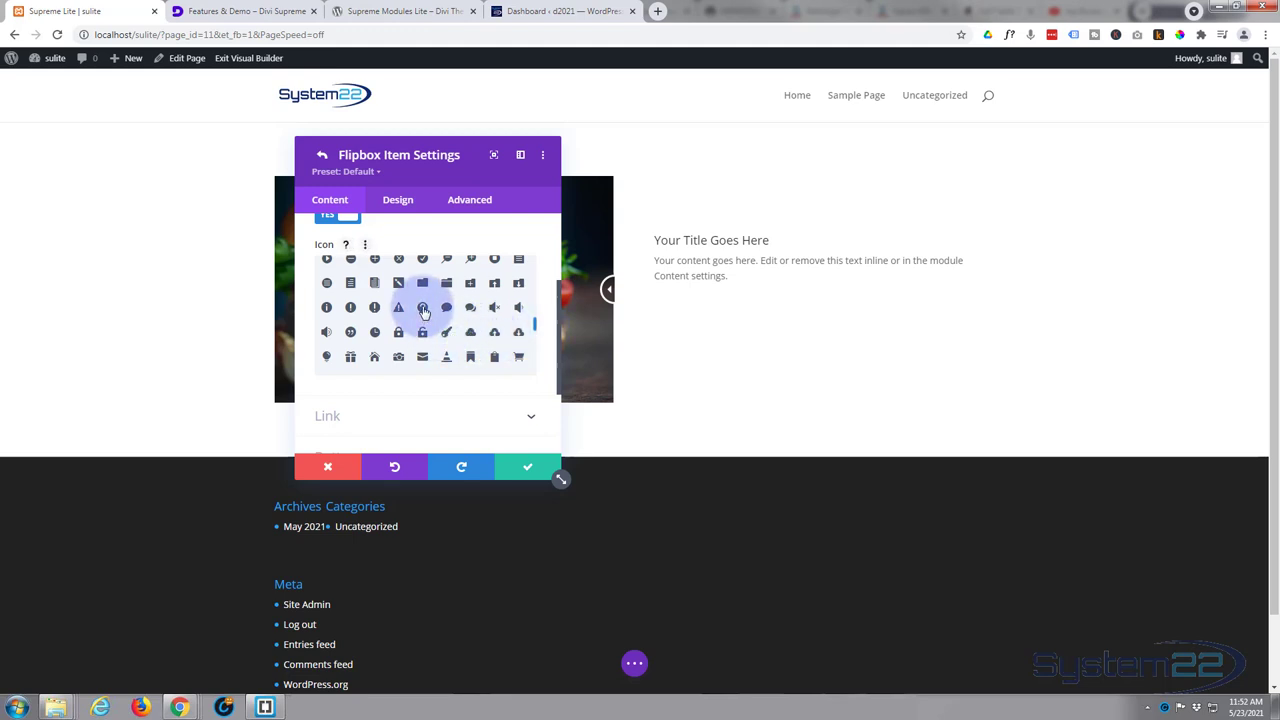
click(423, 309)
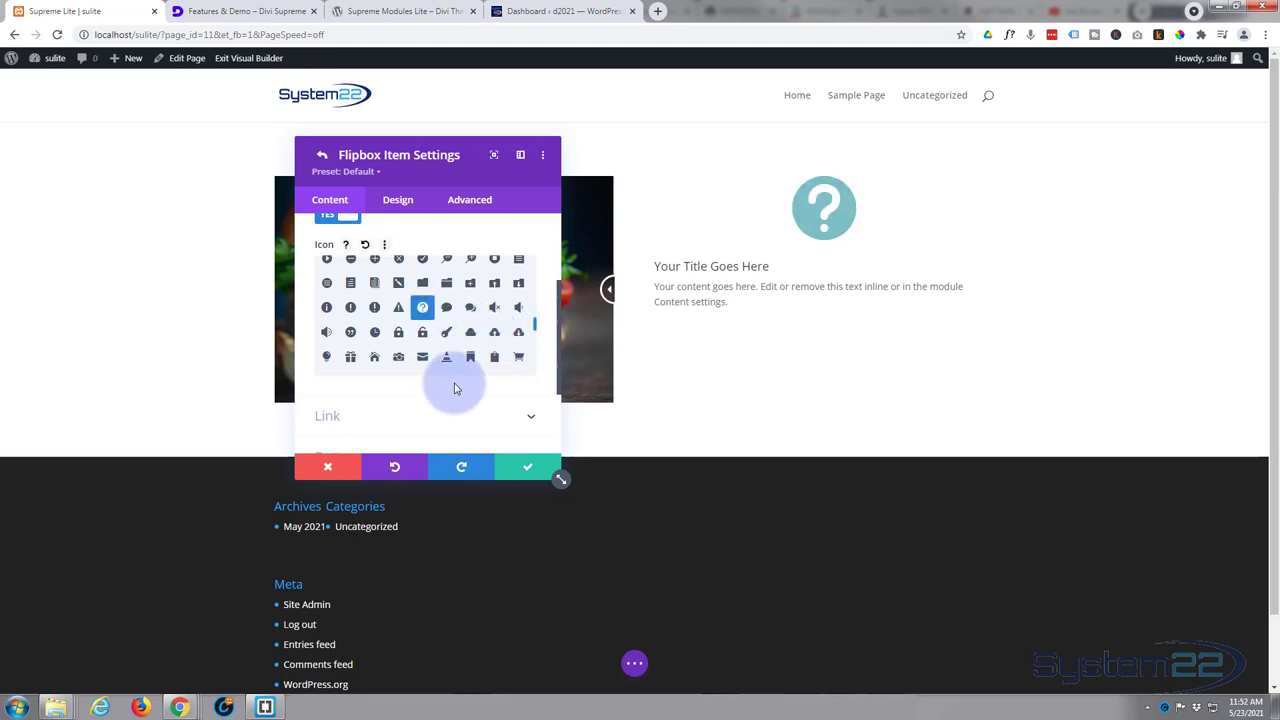
Keep the link opening in the same window and add a 'Flip Me!' button with URL '#'.
scroll(454, 388, down, 3)
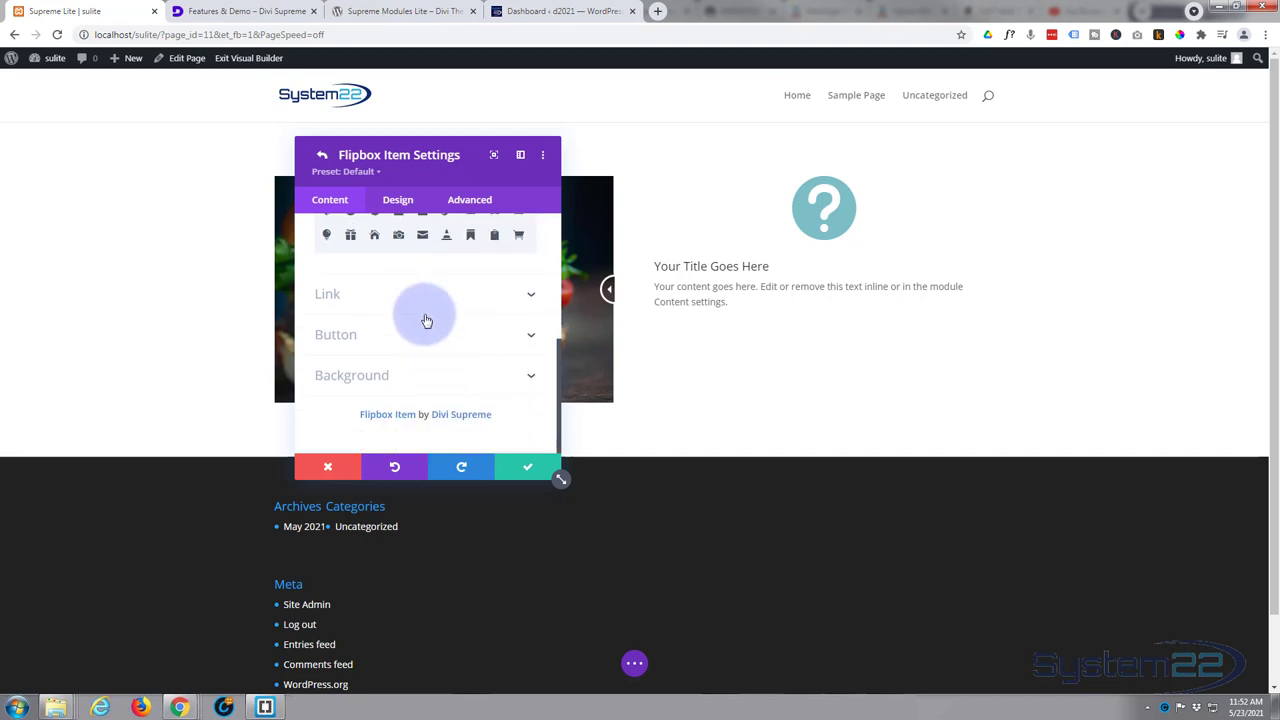
click(427, 295)
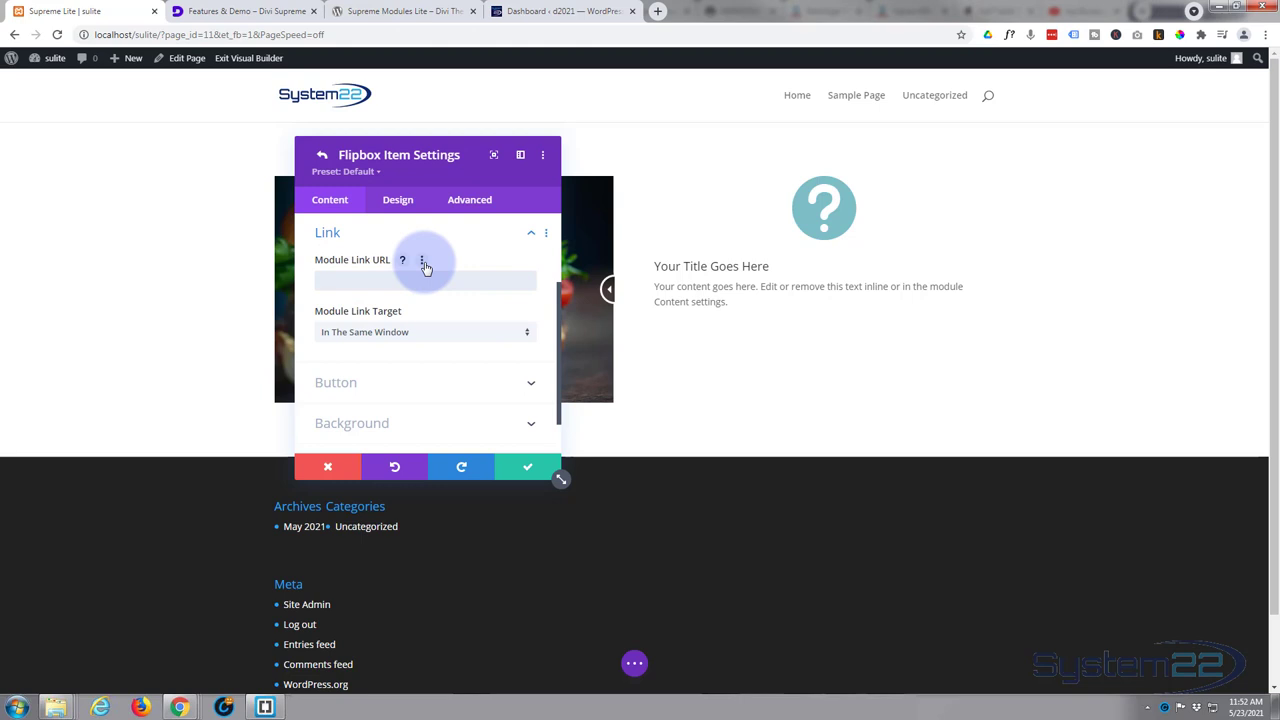
click(428, 341)
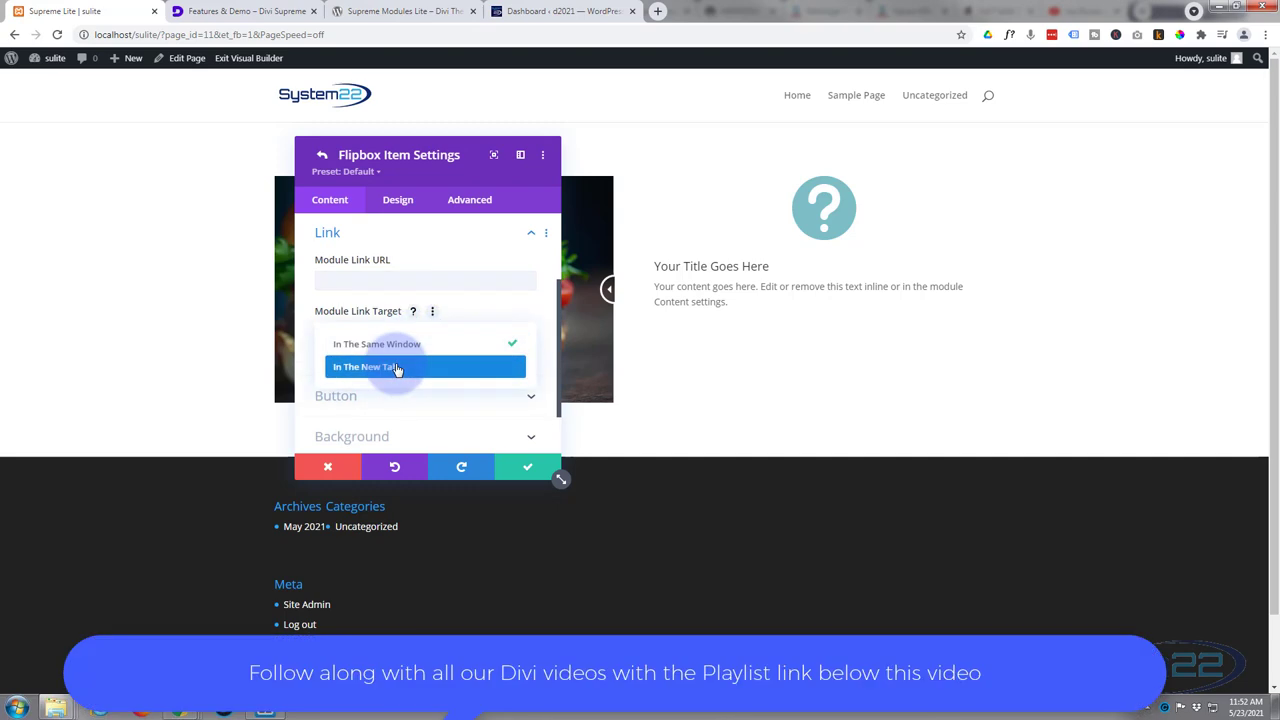
click(307, 336)
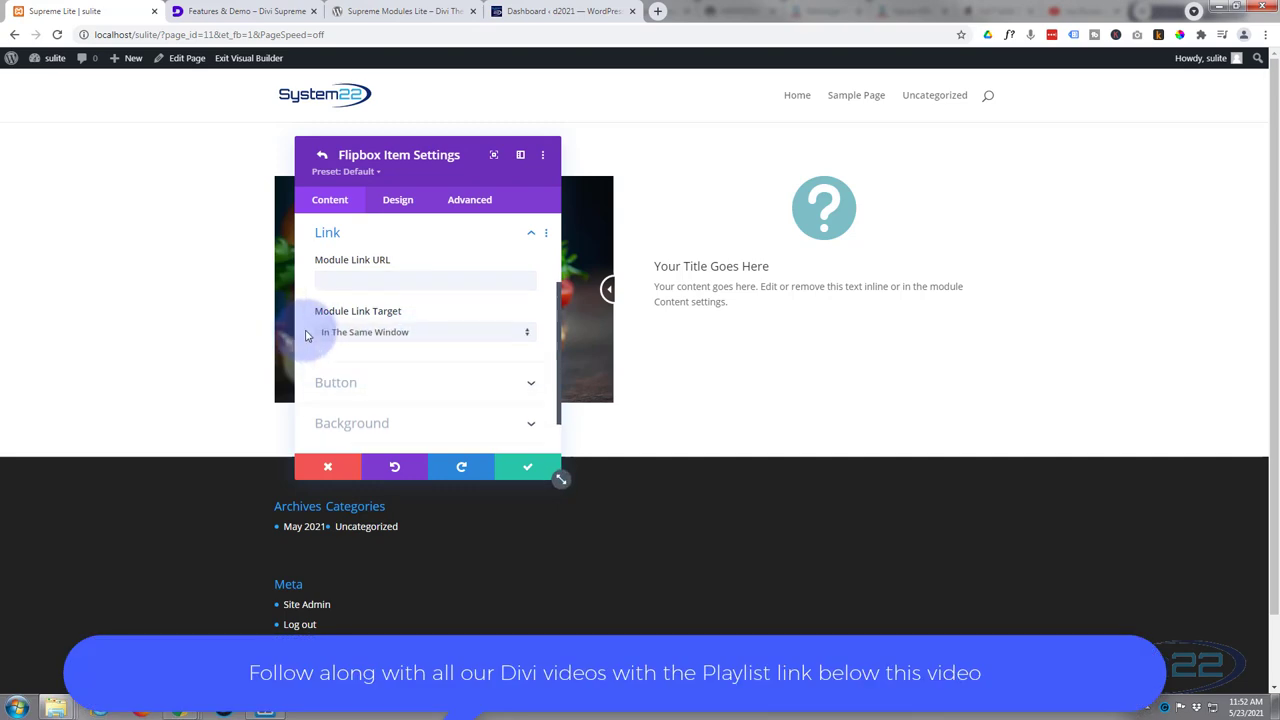
click(407, 389)
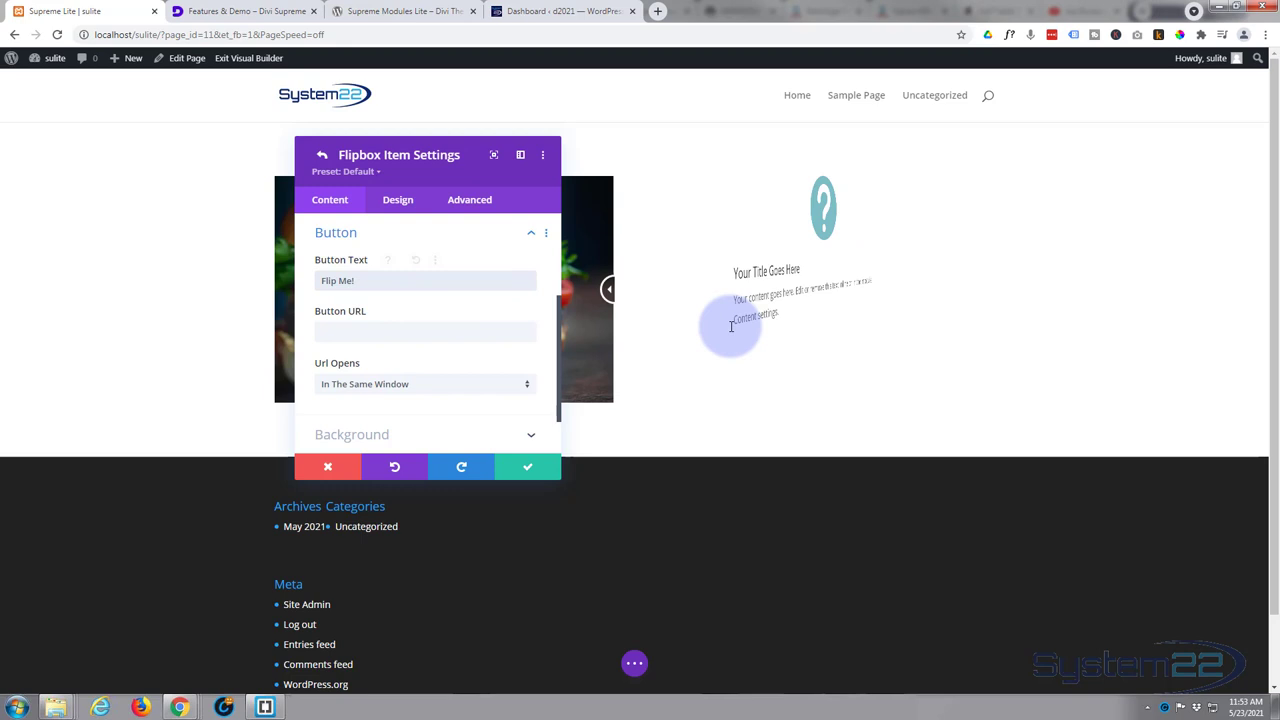
click(328, 331)
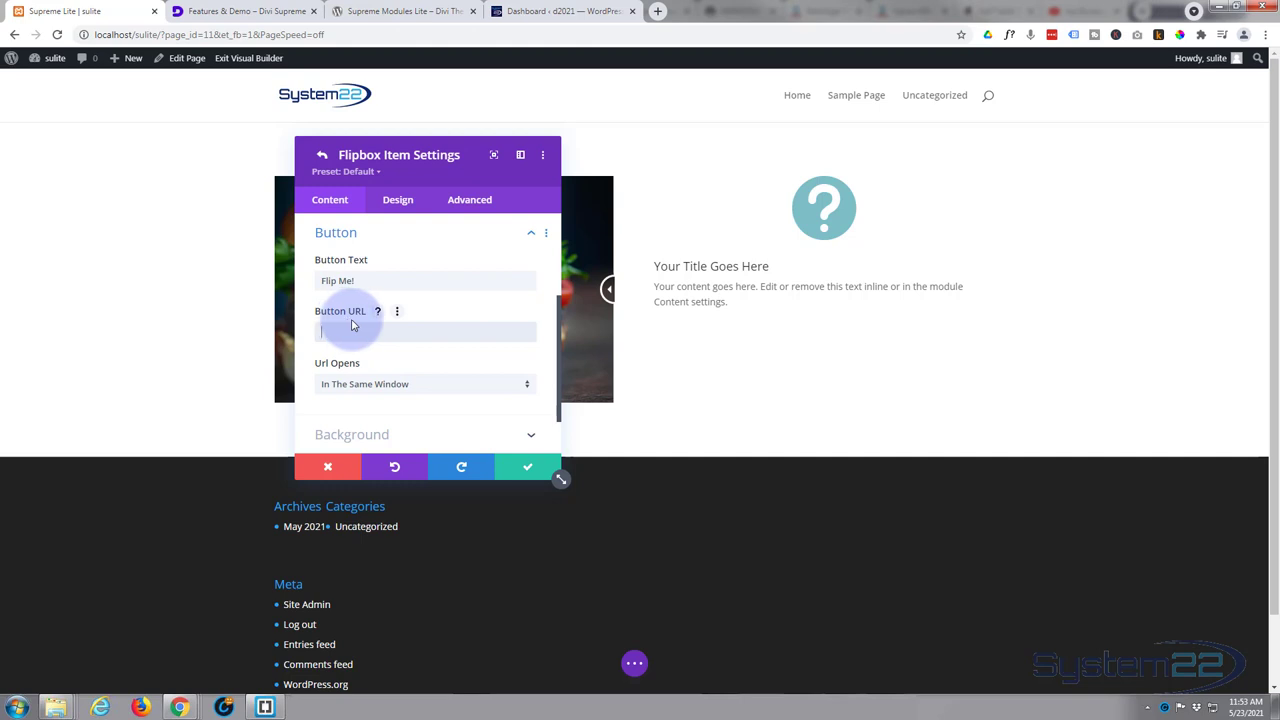
text(#)
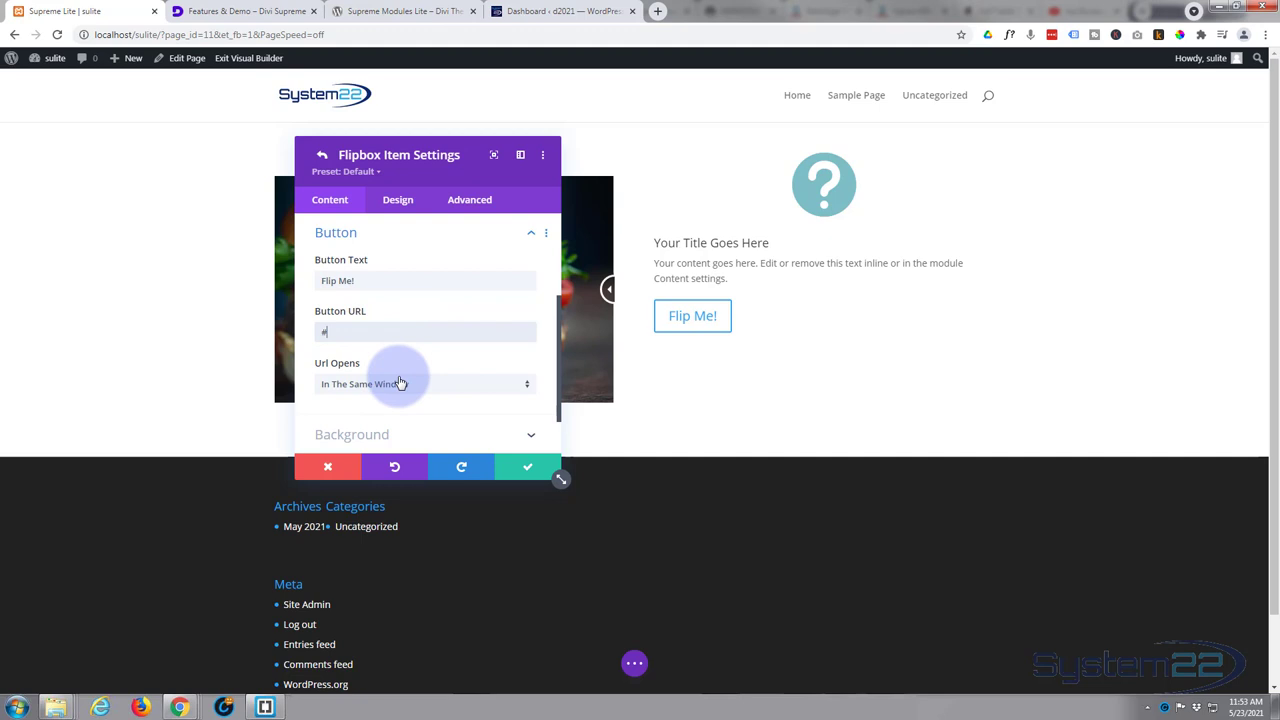
Set the flipbox front background colour to the #0c71c3 blue swatch.
scroll(407, 359, down, 1)
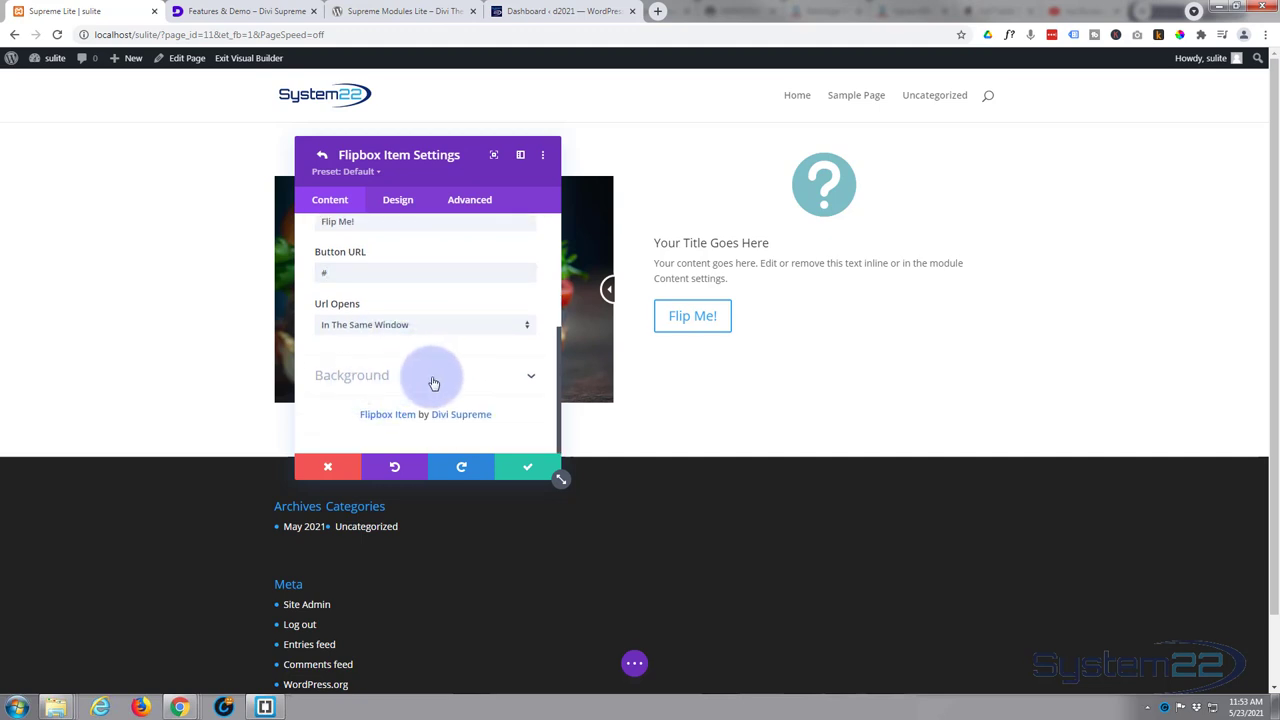
click(431, 381)
scroll(424, 382, down, 1)
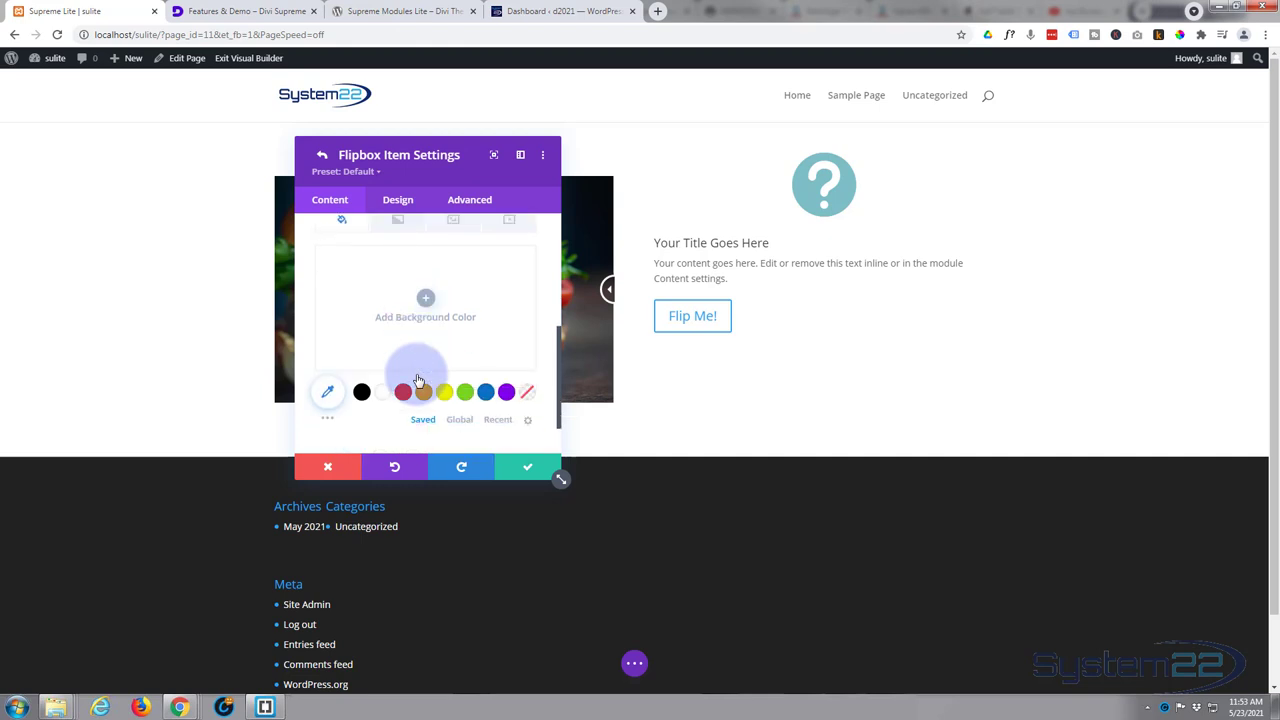
click(486, 394)
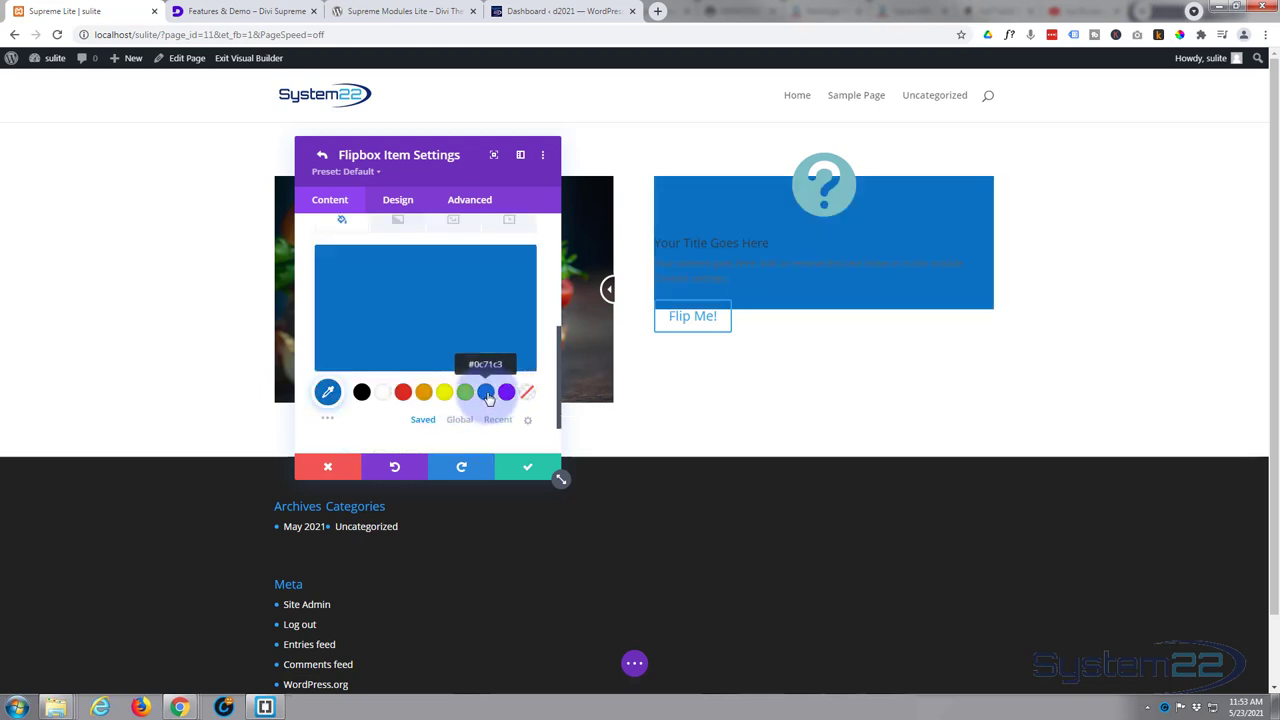
Add the sunset photo from the Media Library as background image, blended in Multiply mode.
scroll(426, 367, up, 1)
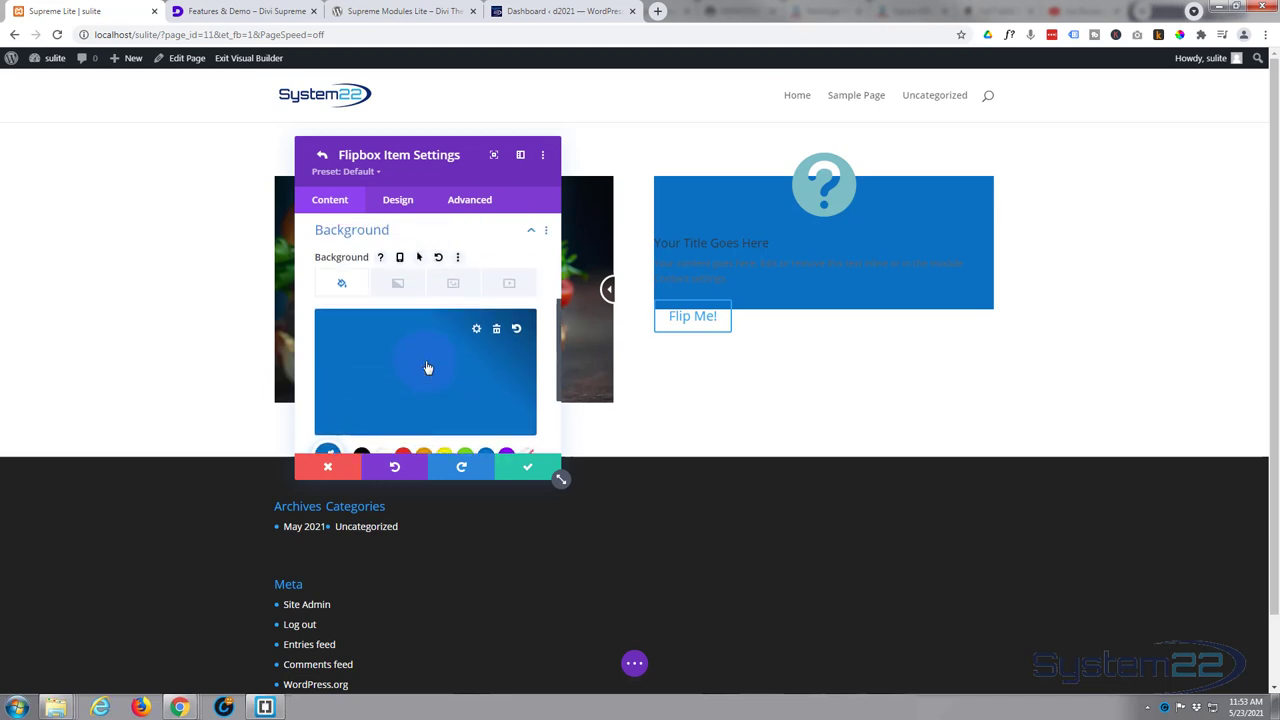
click(452, 290)
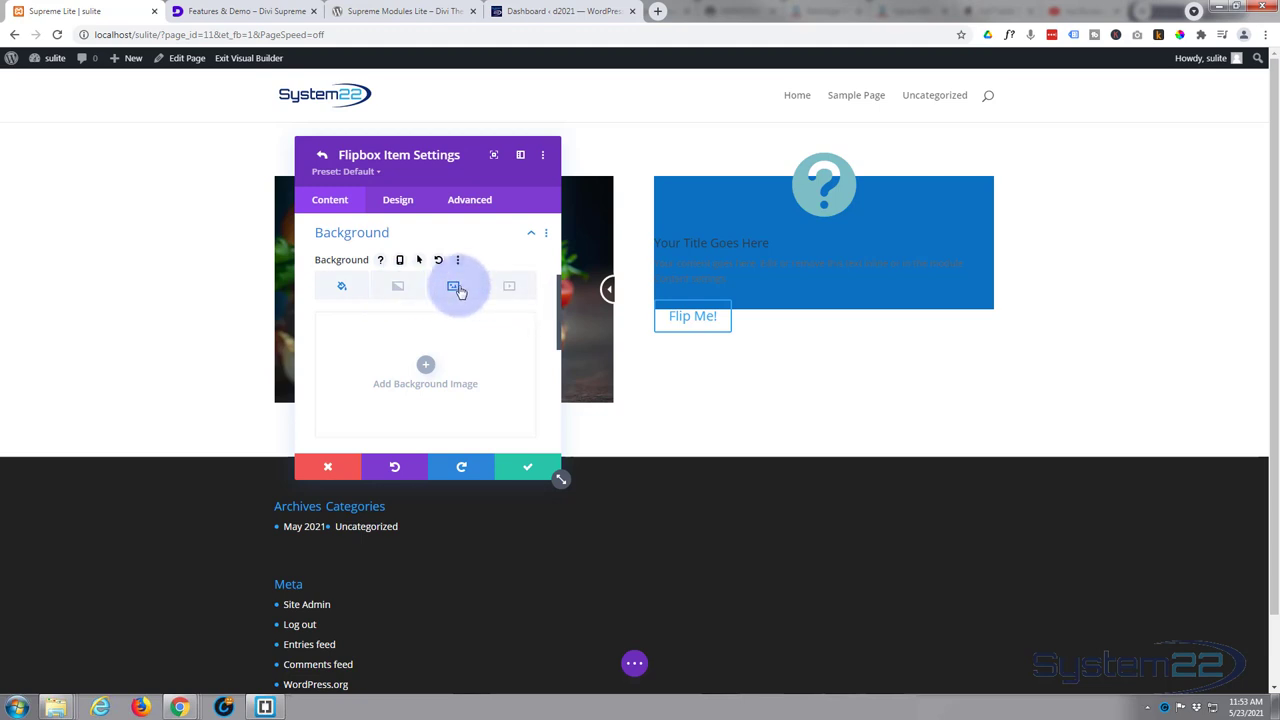
click(426, 370)
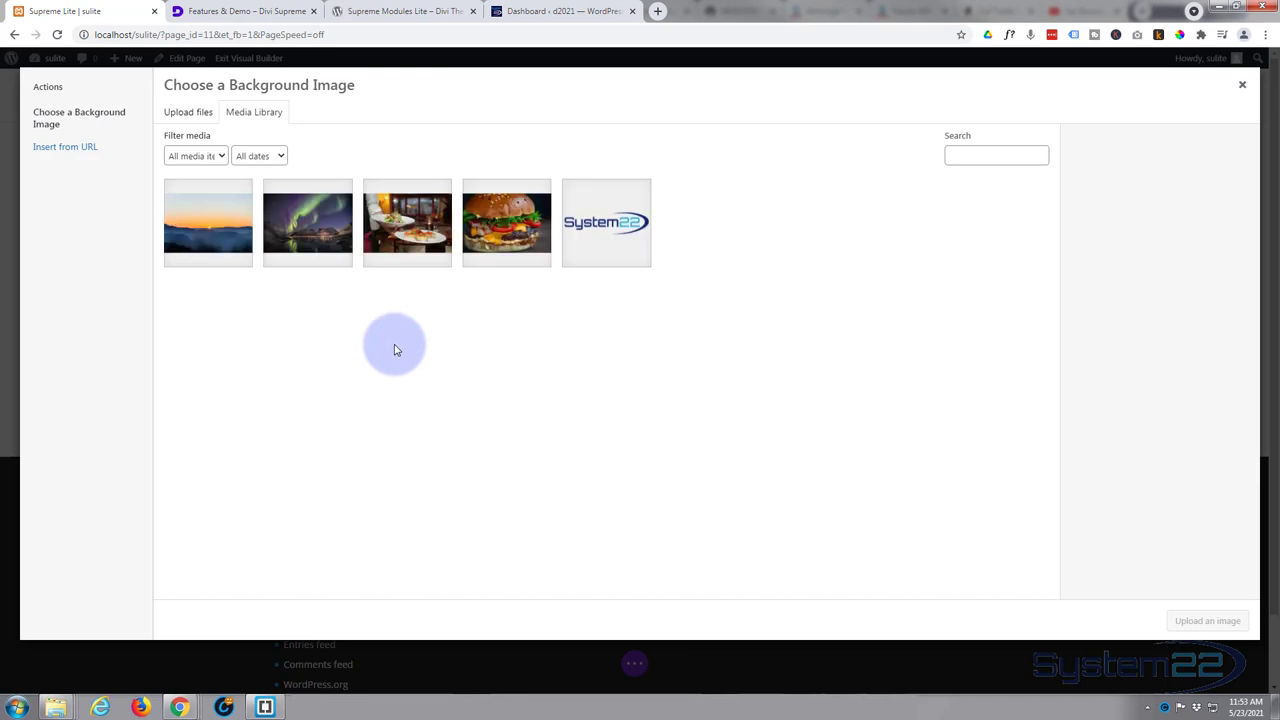
click(208, 225)
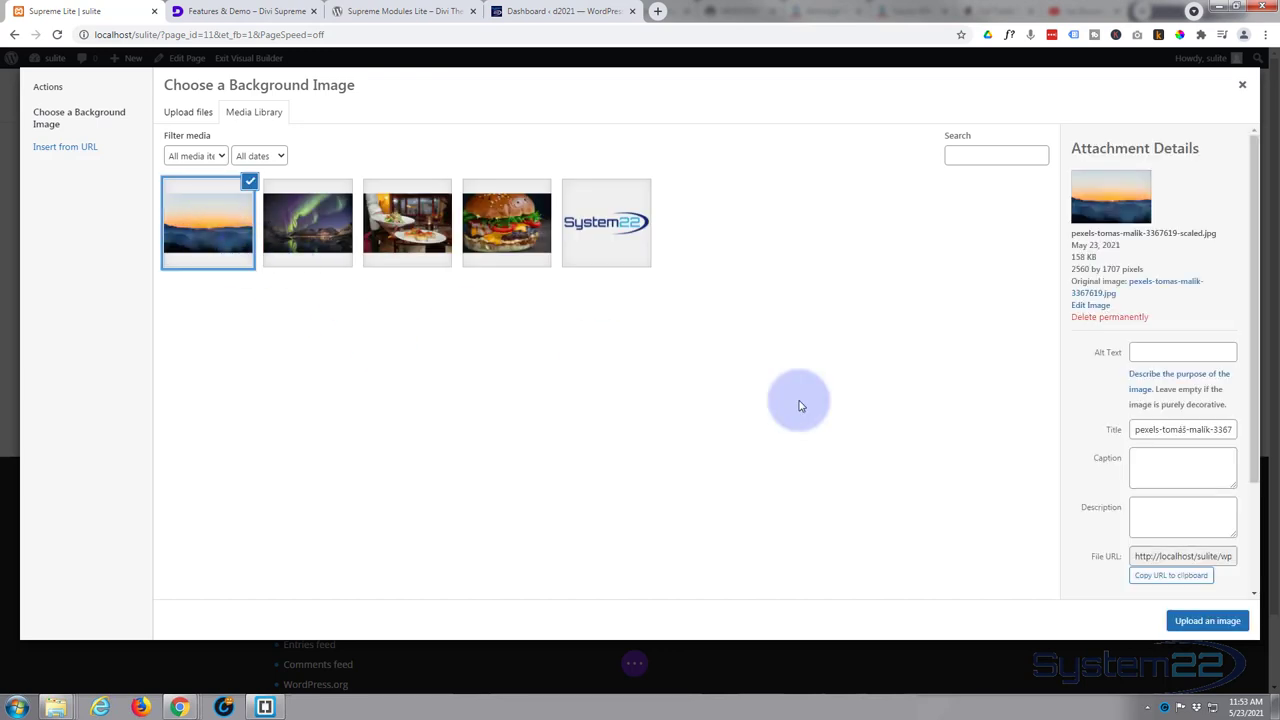
click(1192, 621)
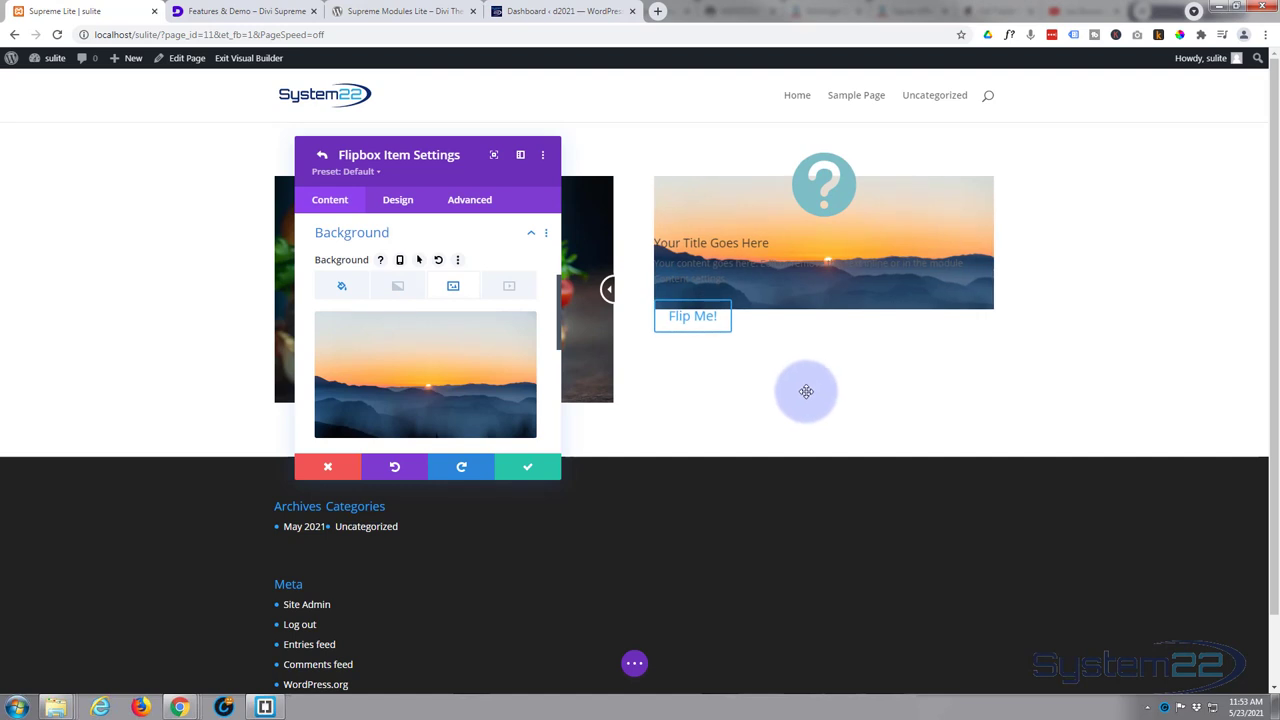
scroll(433, 363, down, 4)
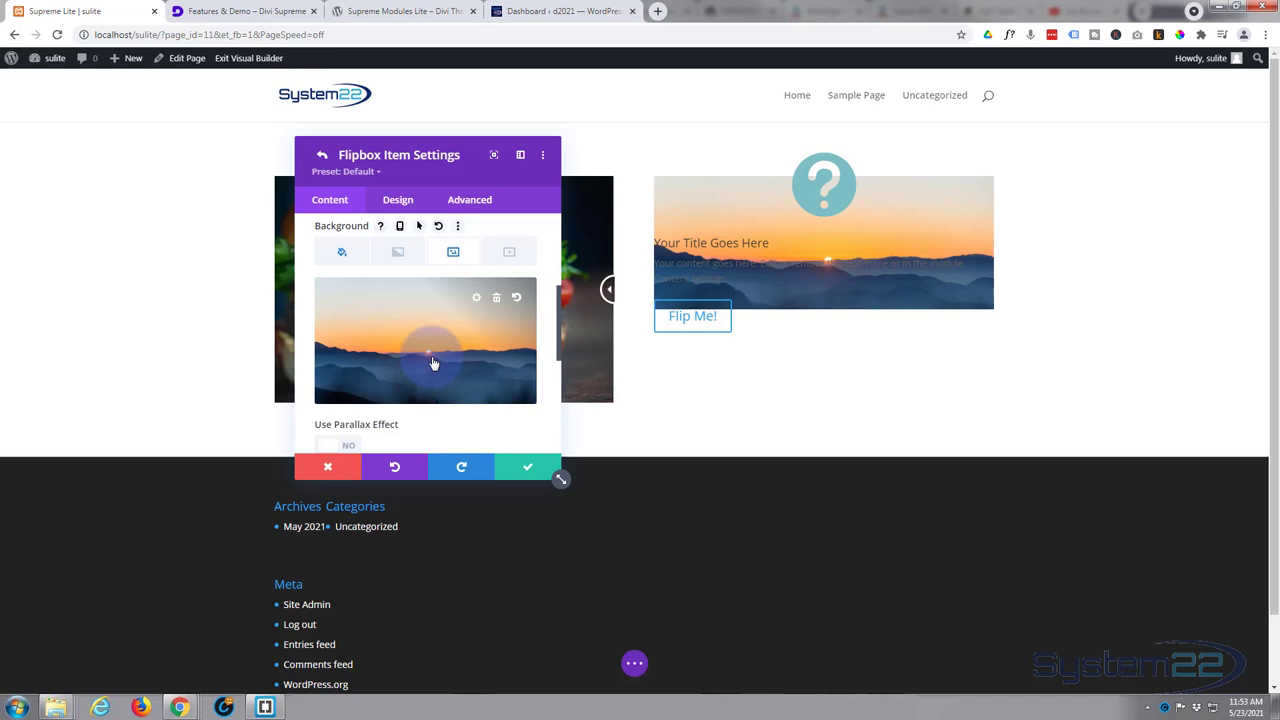
scroll(433, 363, down, 3)
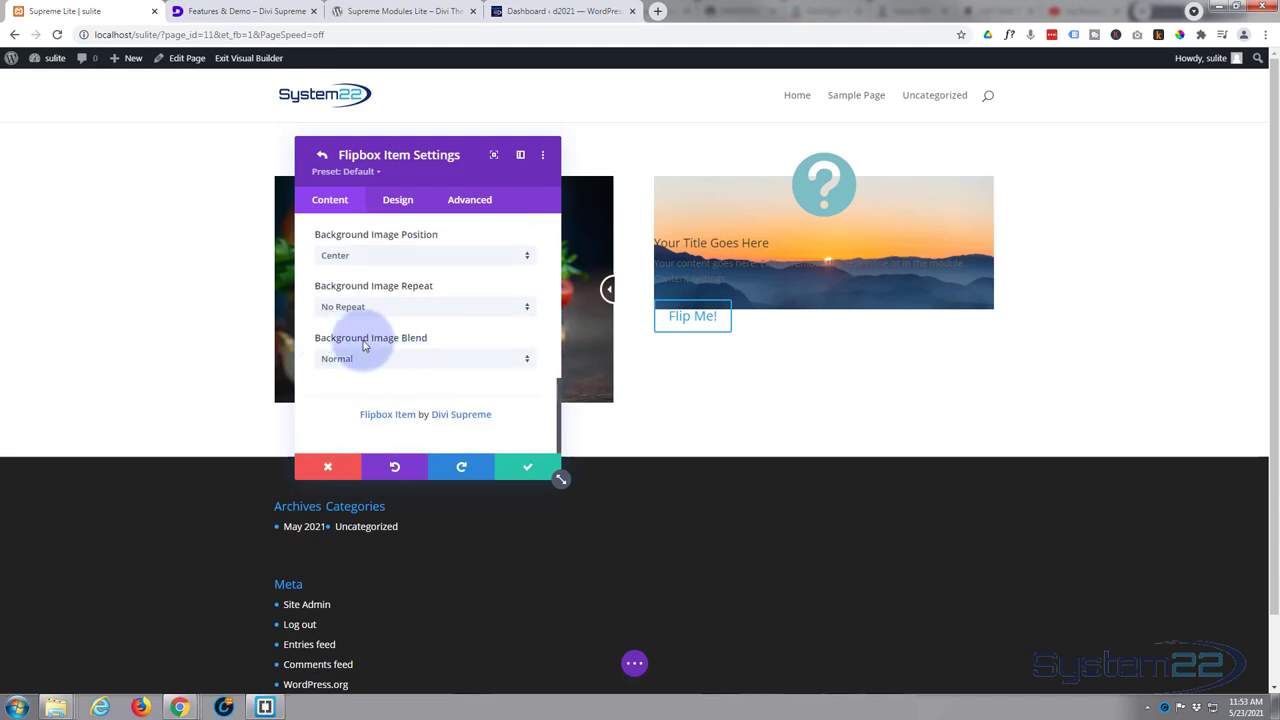
click(426, 366)
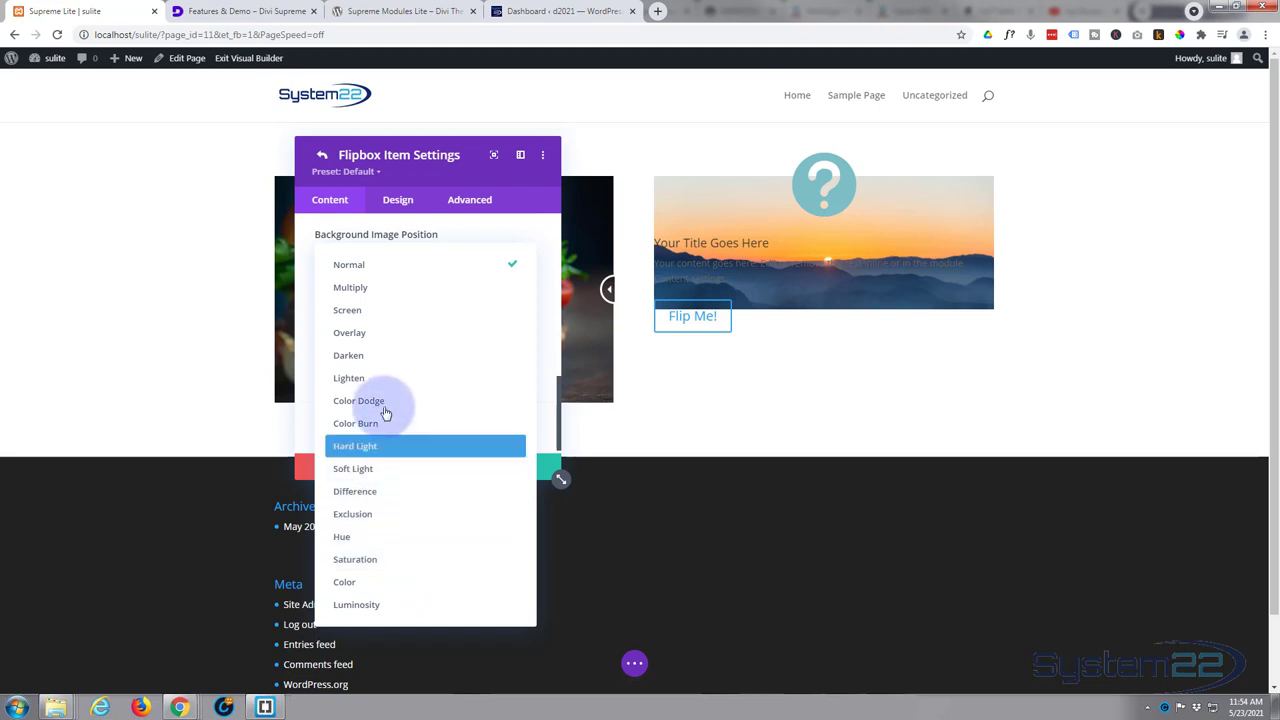
click(359, 289)
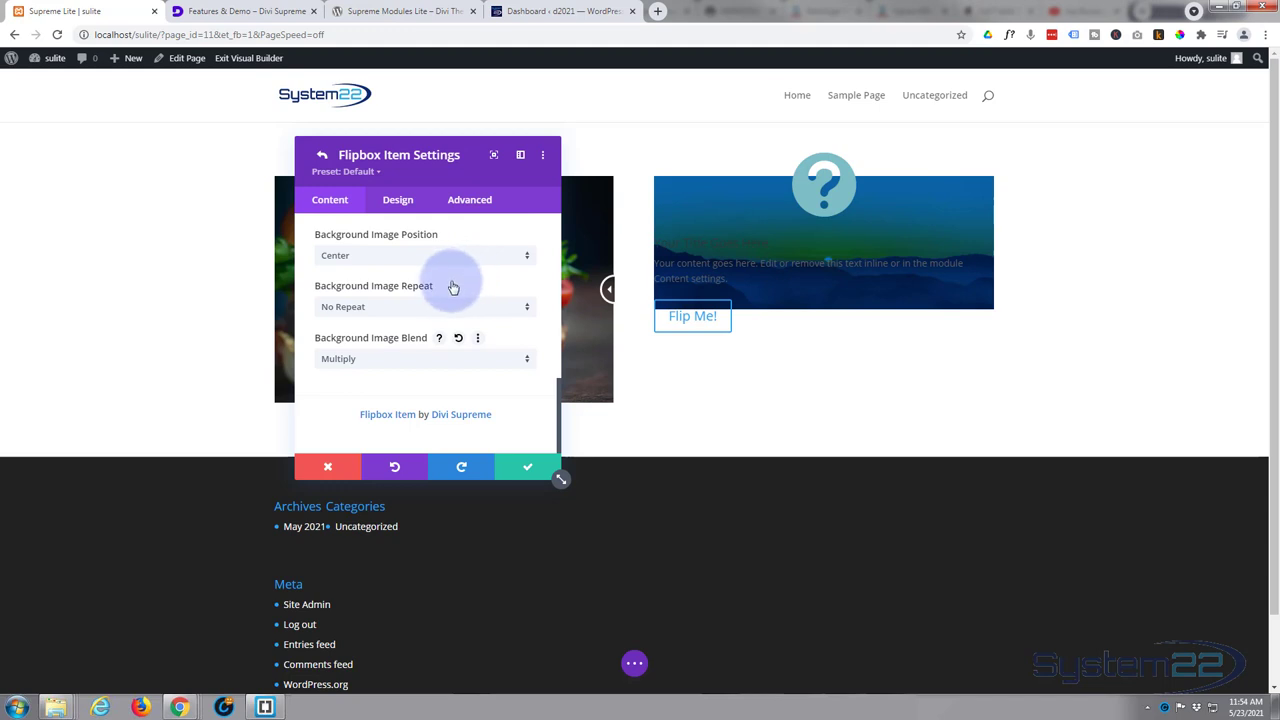
Make the question-mark icon white and set its icon font size to 71px.
click(396, 202)
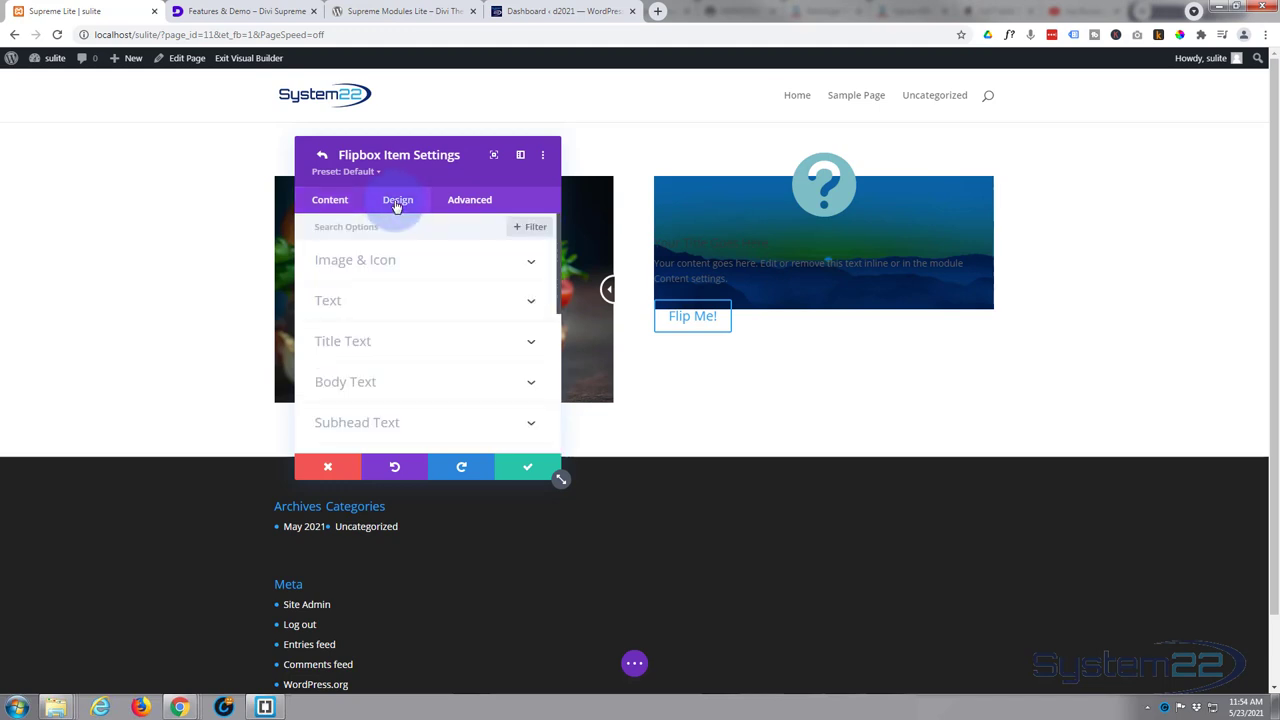
click(438, 264)
click(385, 317)
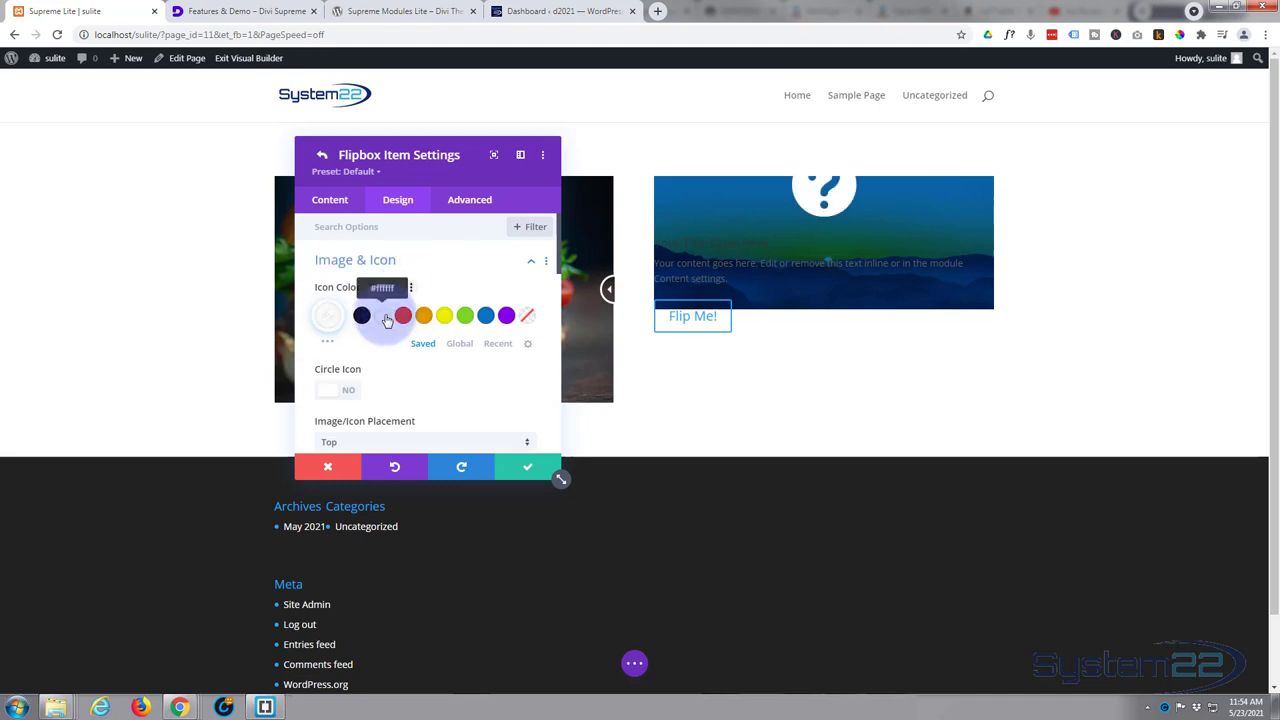
scroll(388, 318, down, 1)
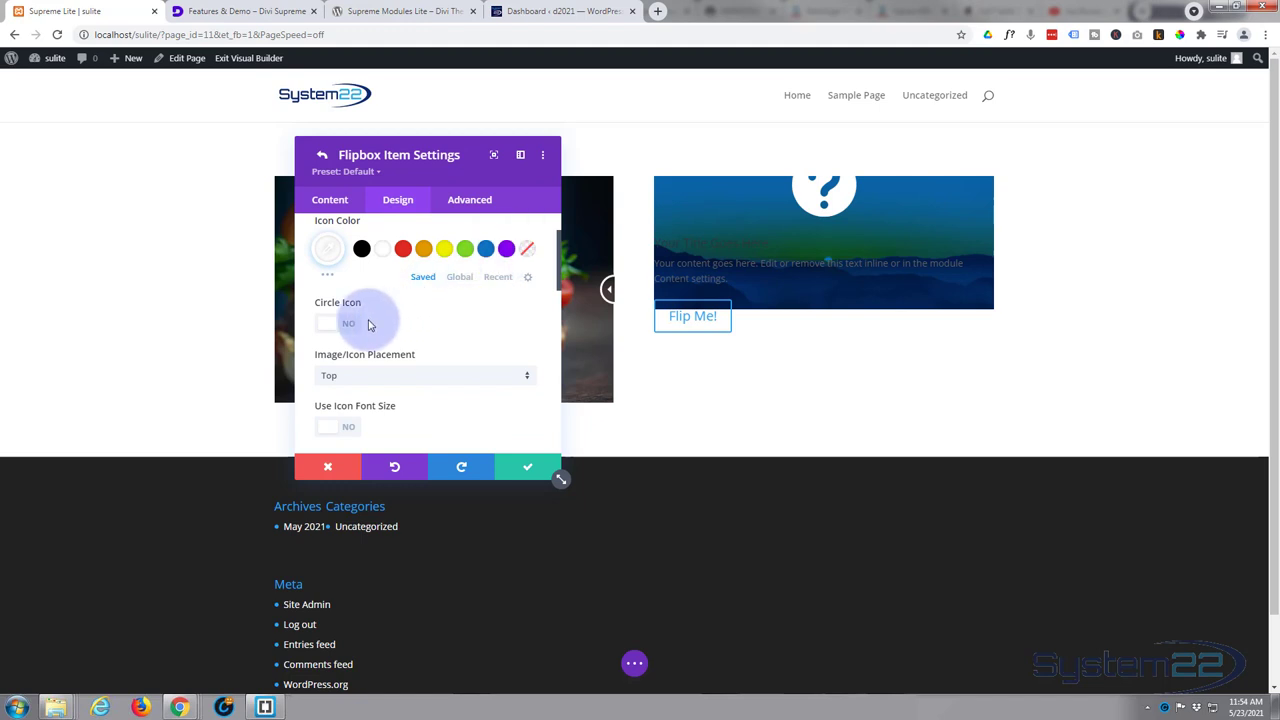
scroll(406, 324, down, 1)
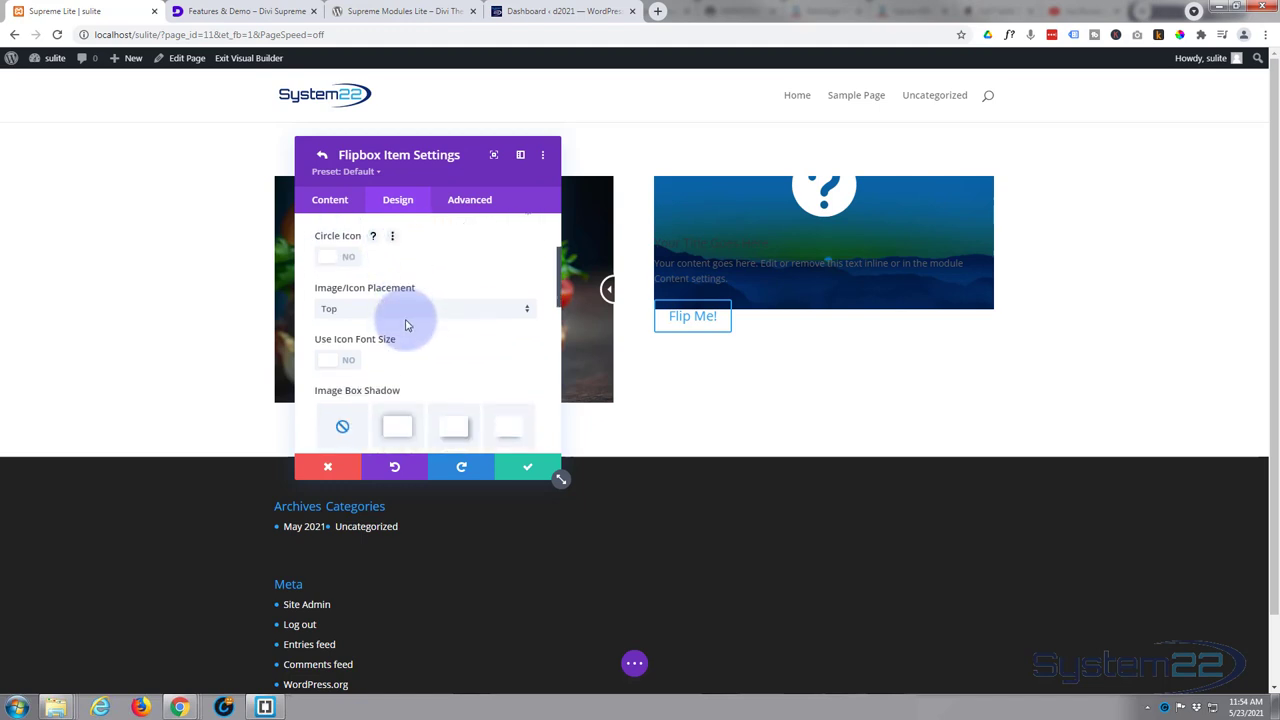
click(343, 356)
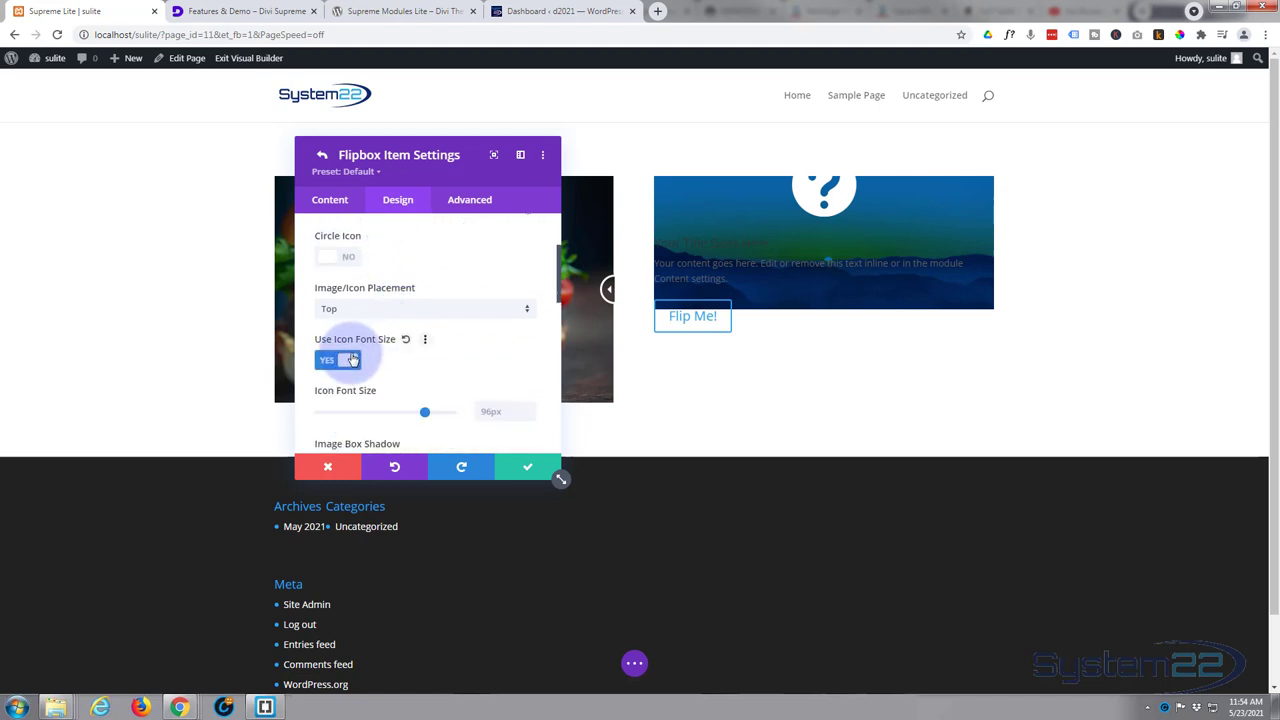
drag(423, 410, 398, 418)
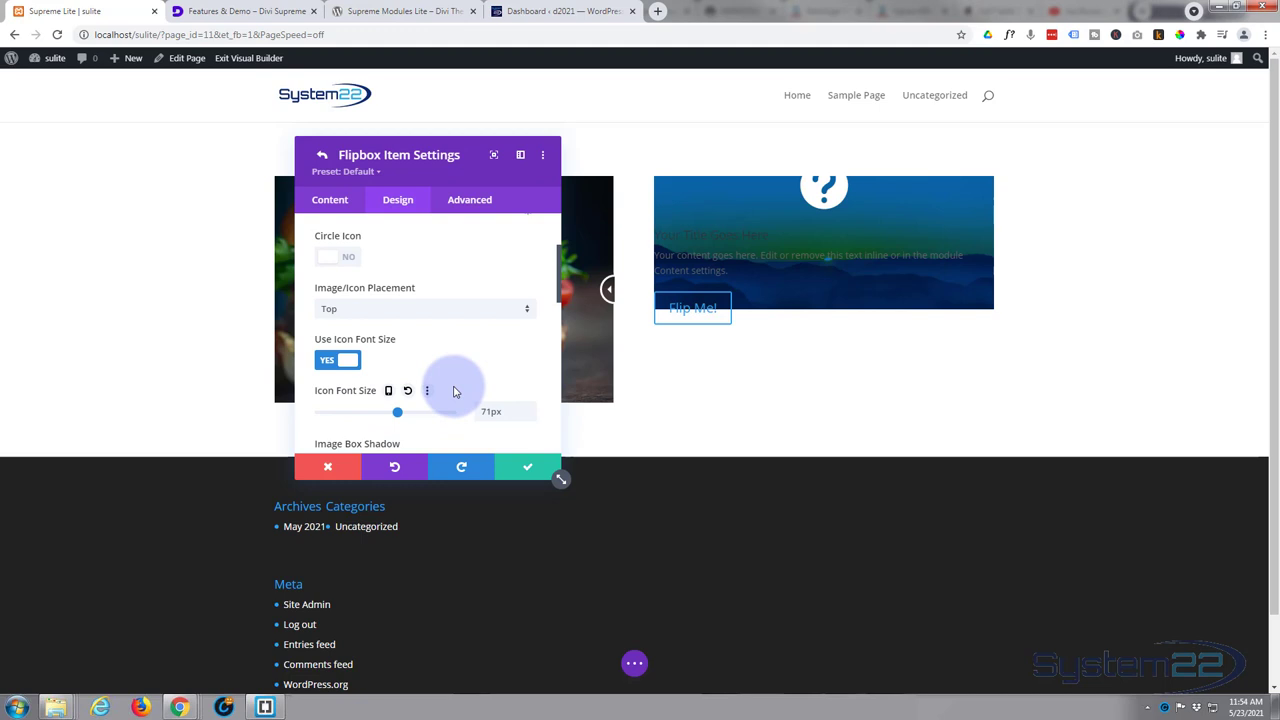
scroll(423, 286, up, 3)
Set the flipbox item's Min Height to 339px under Design > Sizing.
click(427, 262)
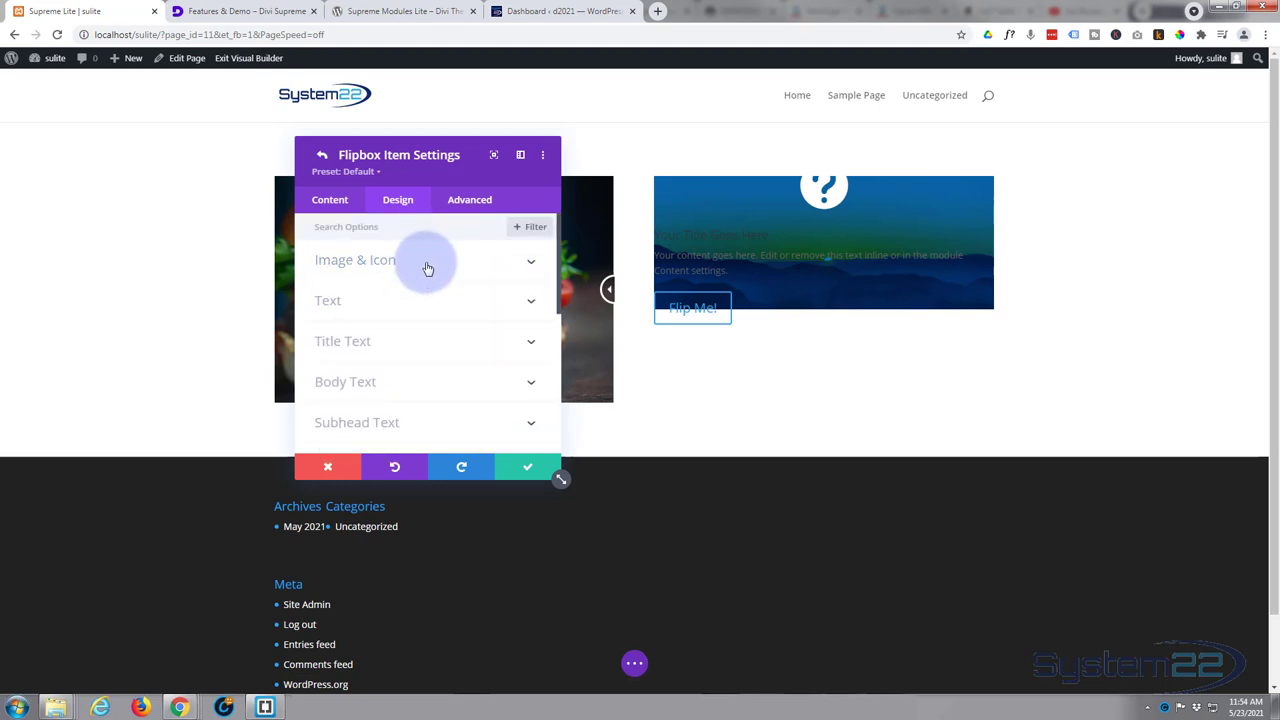
scroll(423, 297, down, 3)
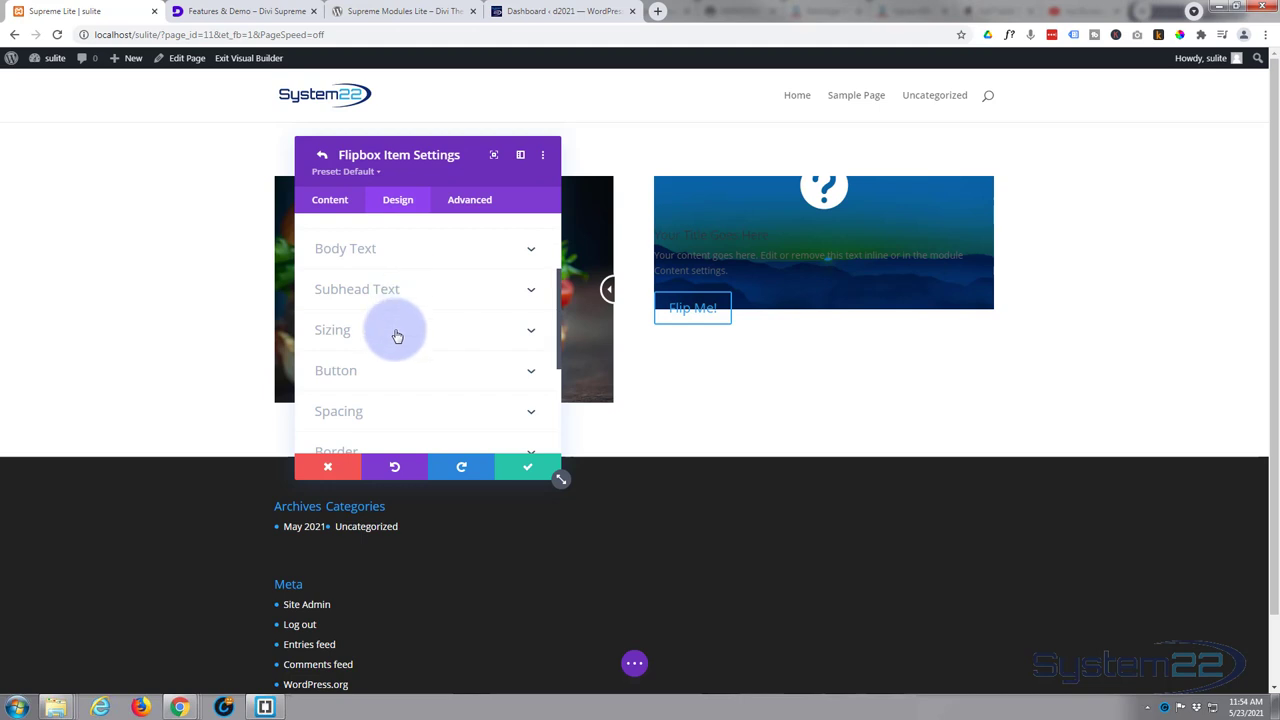
click(397, 336)
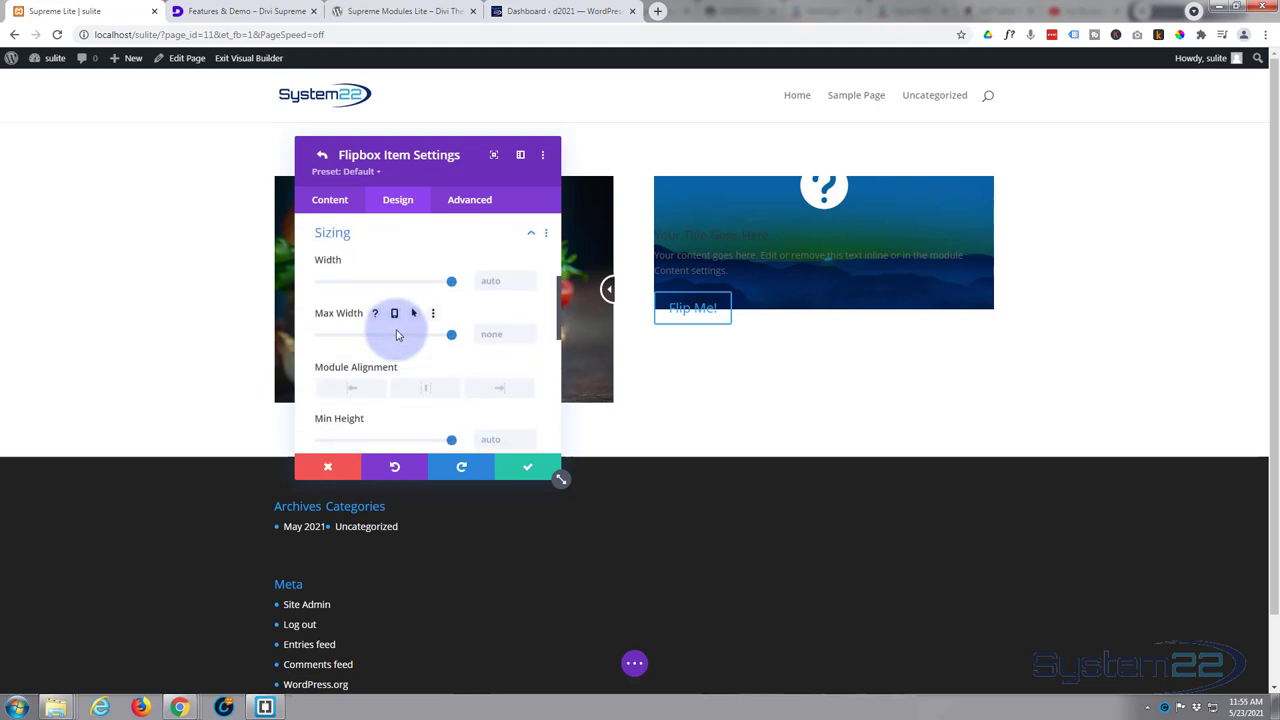
scroll(397, 336, down, 2)
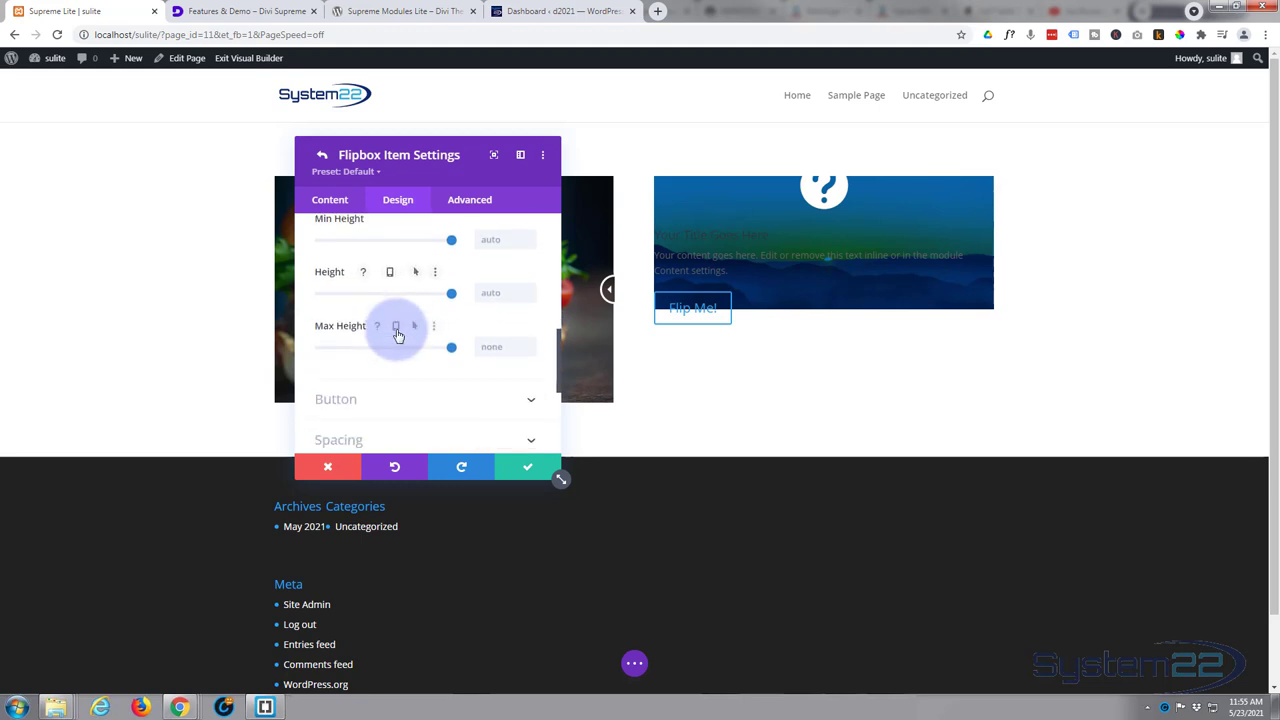
scroll(397, 336, up, 1)
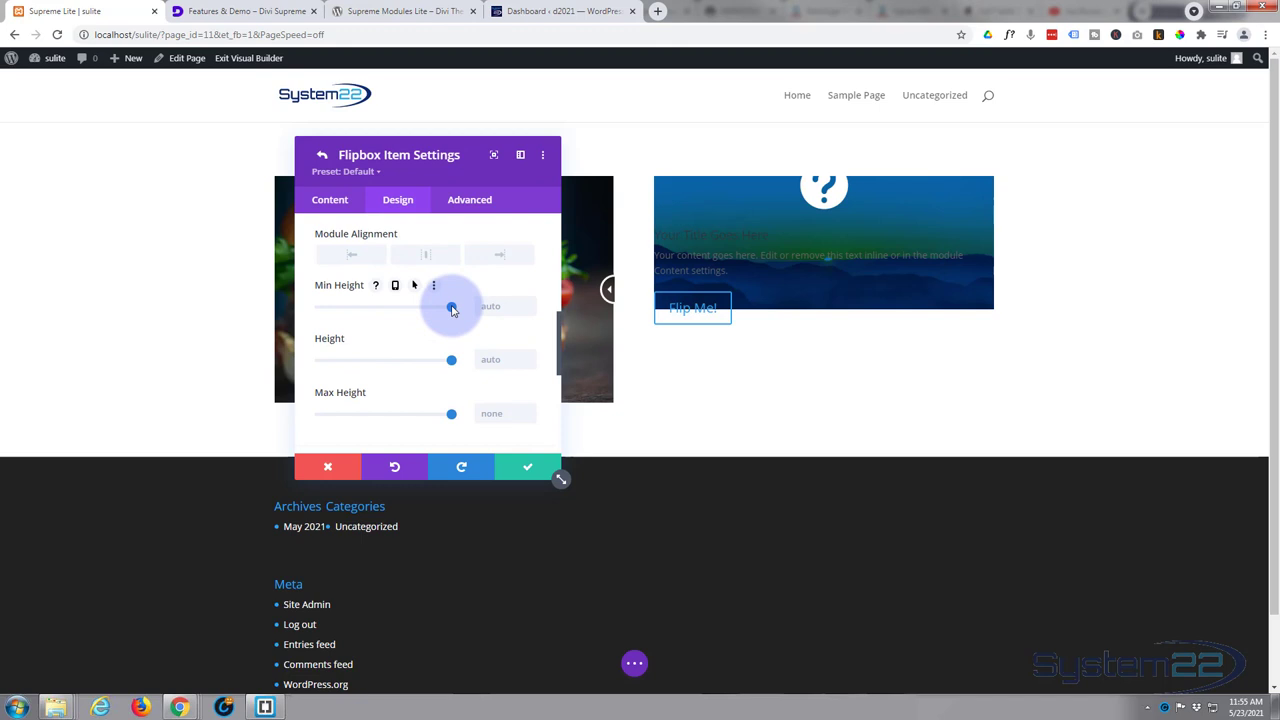
drag(451, 310, 357, 305)
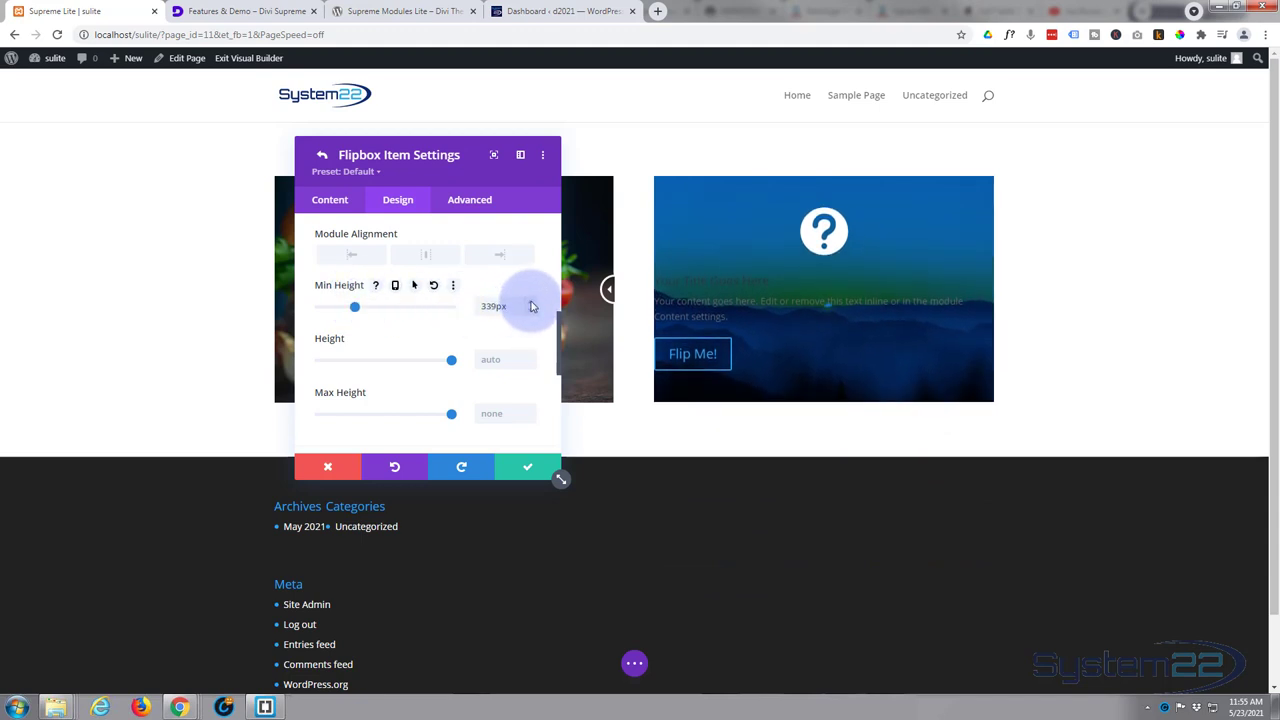
click(531, 316)
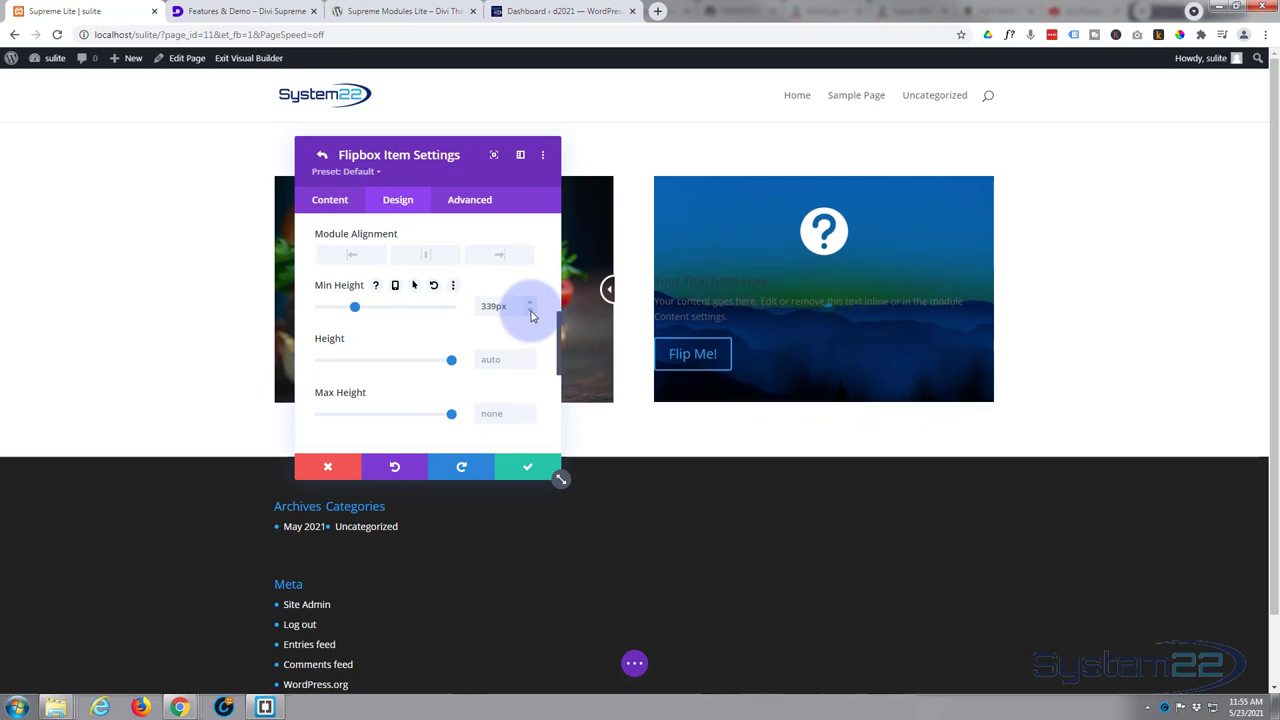
scroll(432, 348, up, 2)
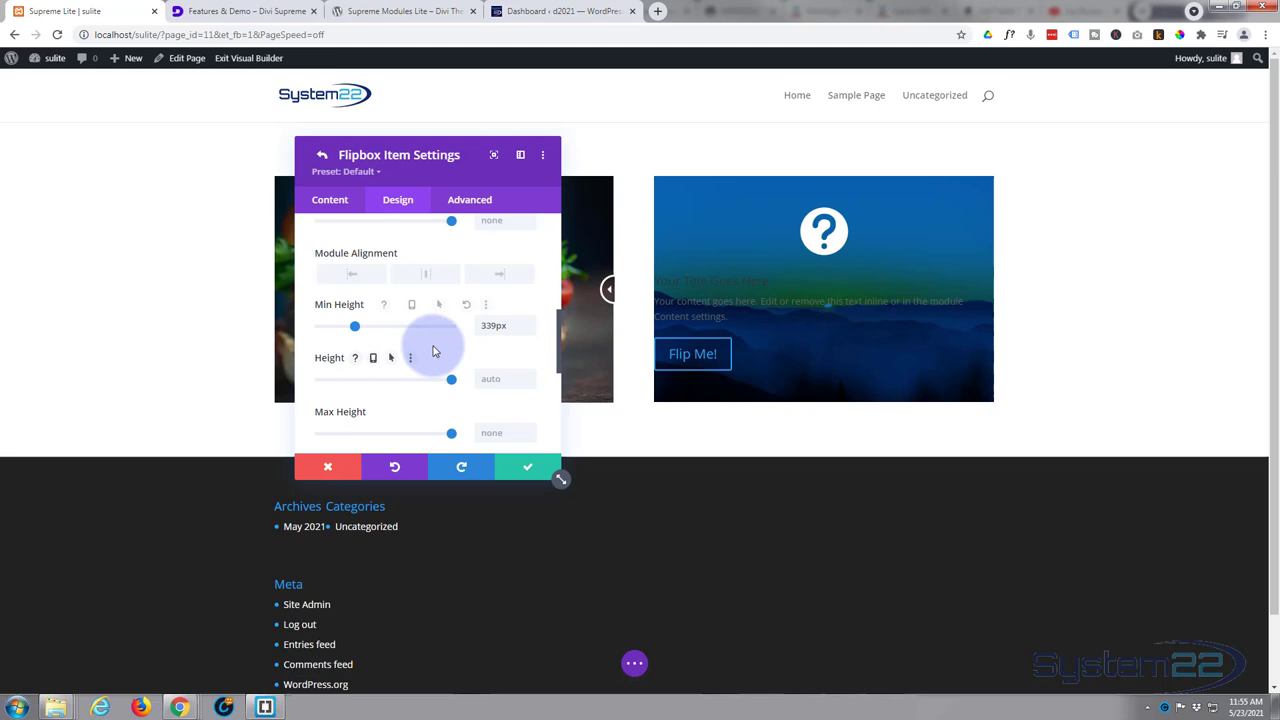
scroll(433, 350, up, 3)
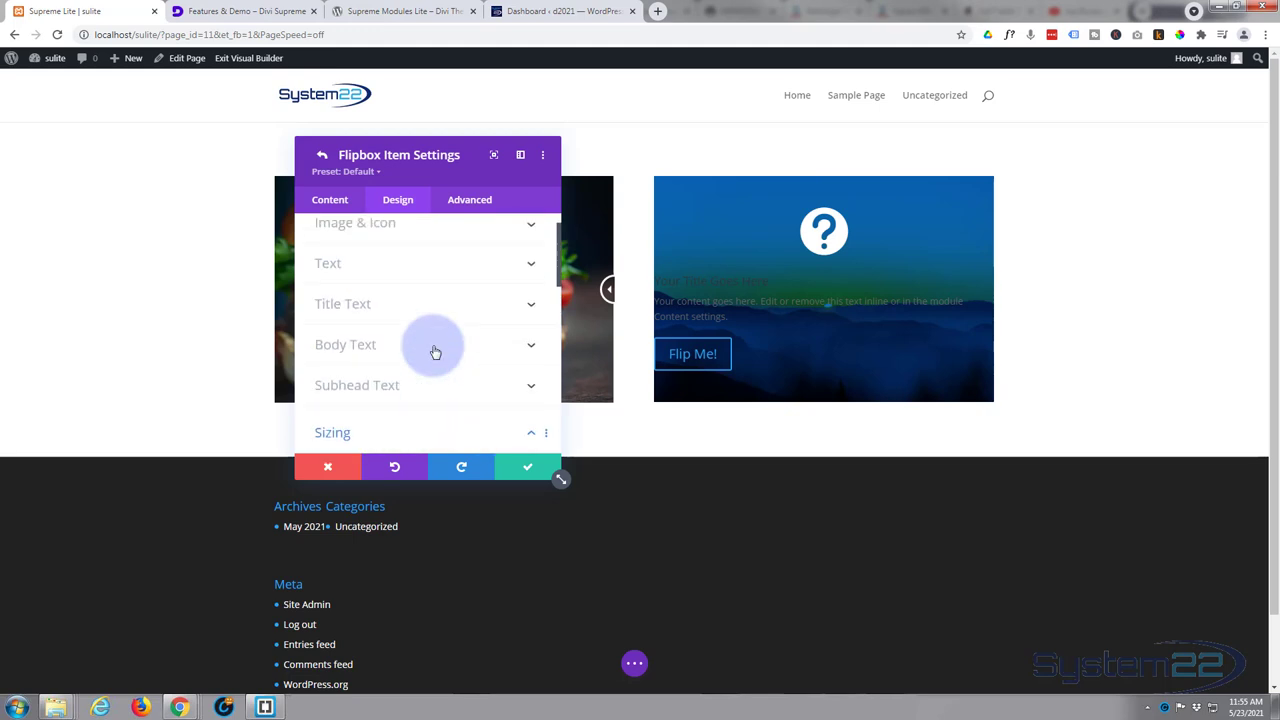
Center-align the flipbox text and button and set the text colour to Light.
click(414, 281)
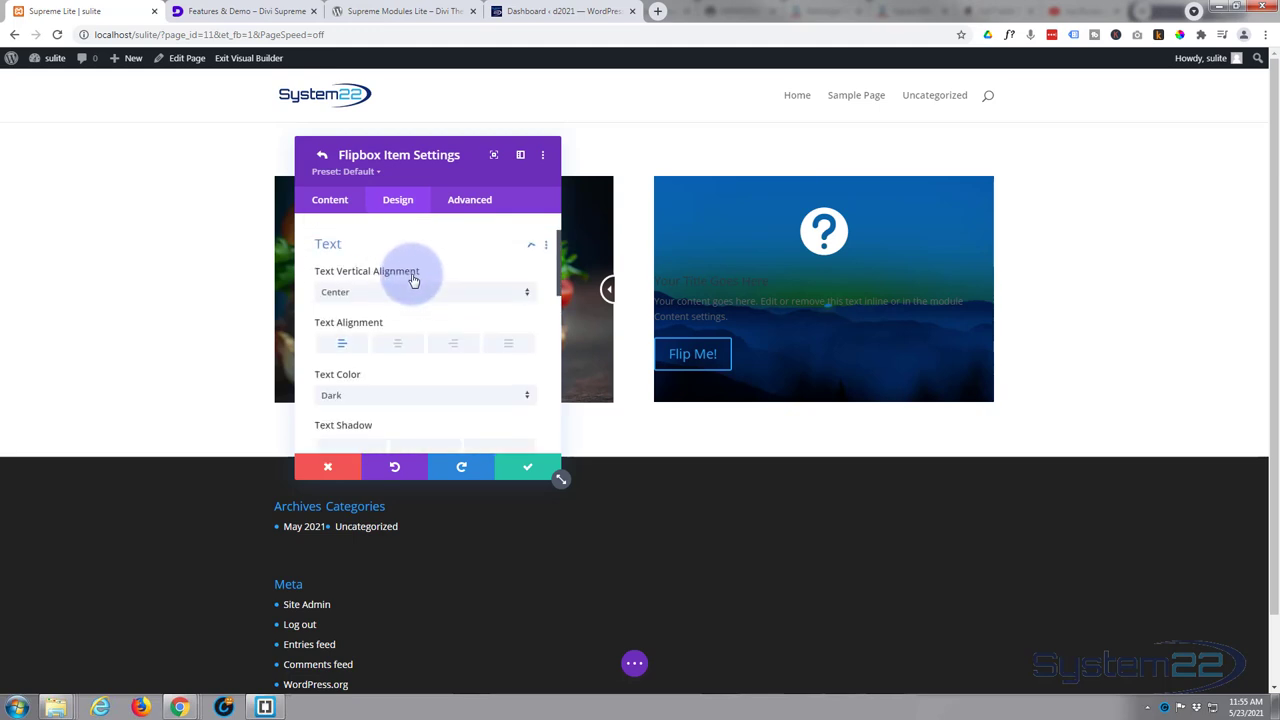
click(403, 334)
click(428, 383)
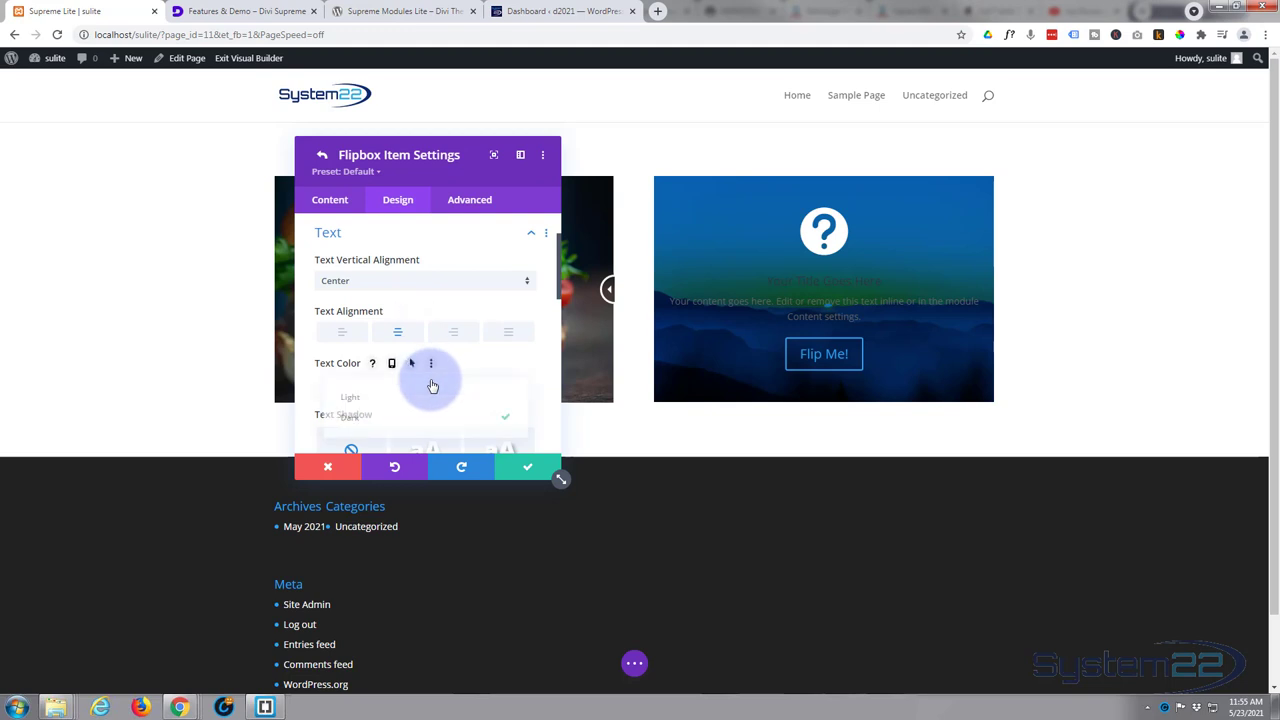
click(410, 397)
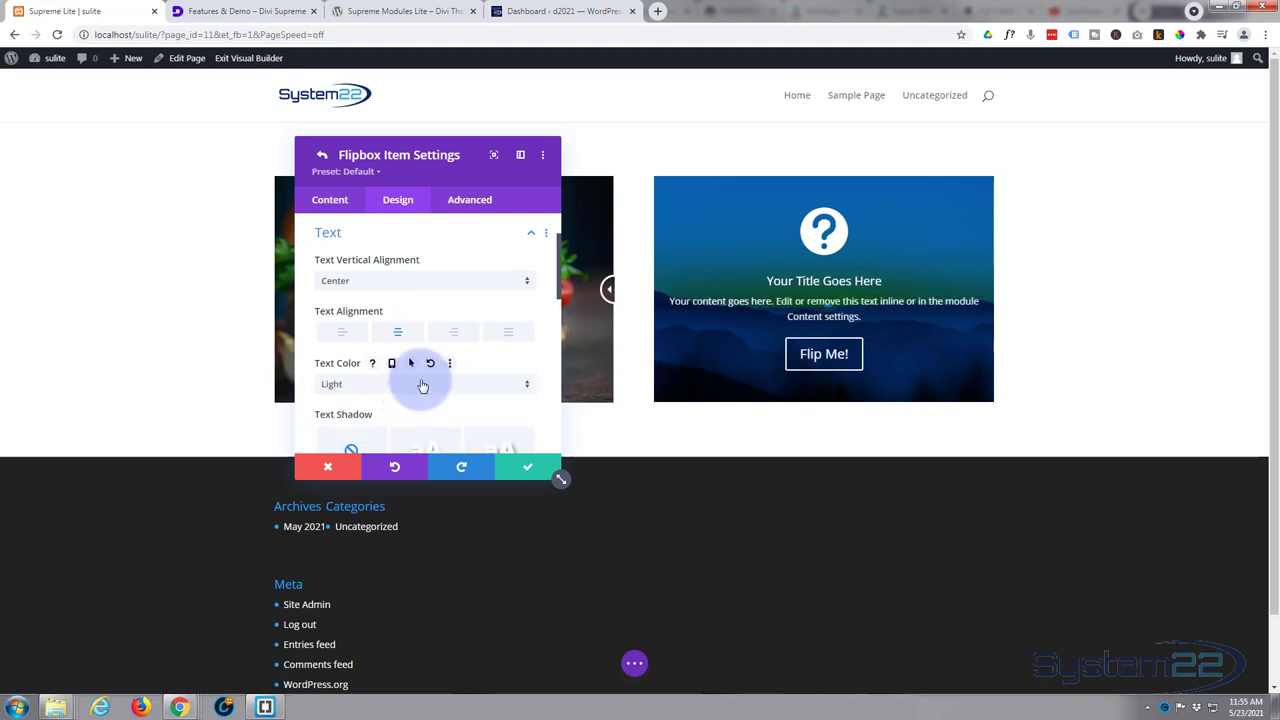
scroll(433, 346, down, 4)
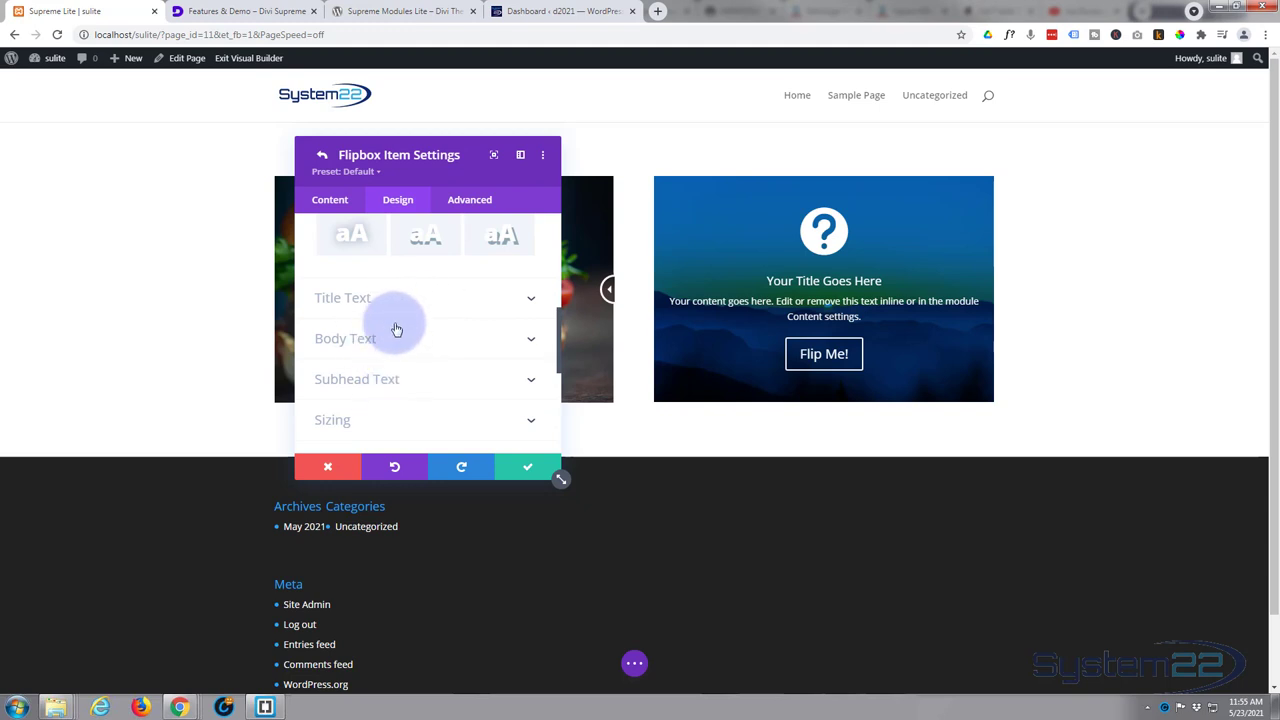
click(400, 306)
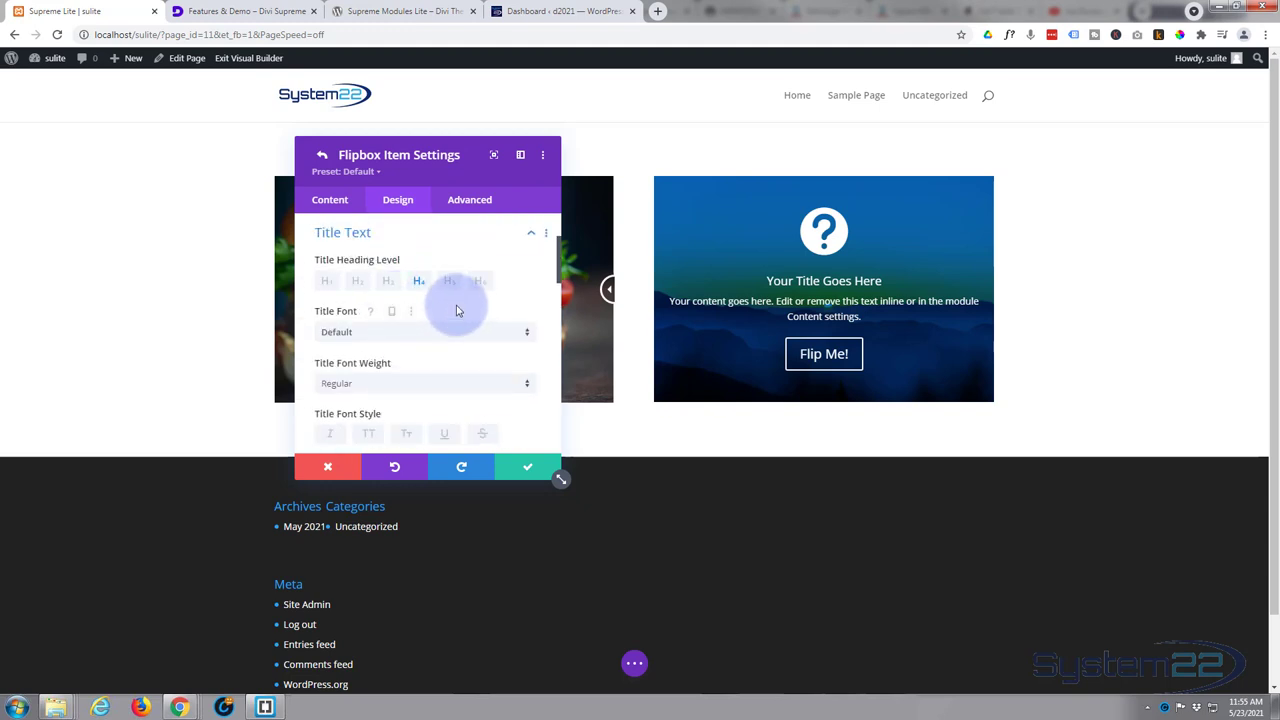
Keep the Default title font and make the flipbox title uppercase.
scroll(457, 306, down, 1)
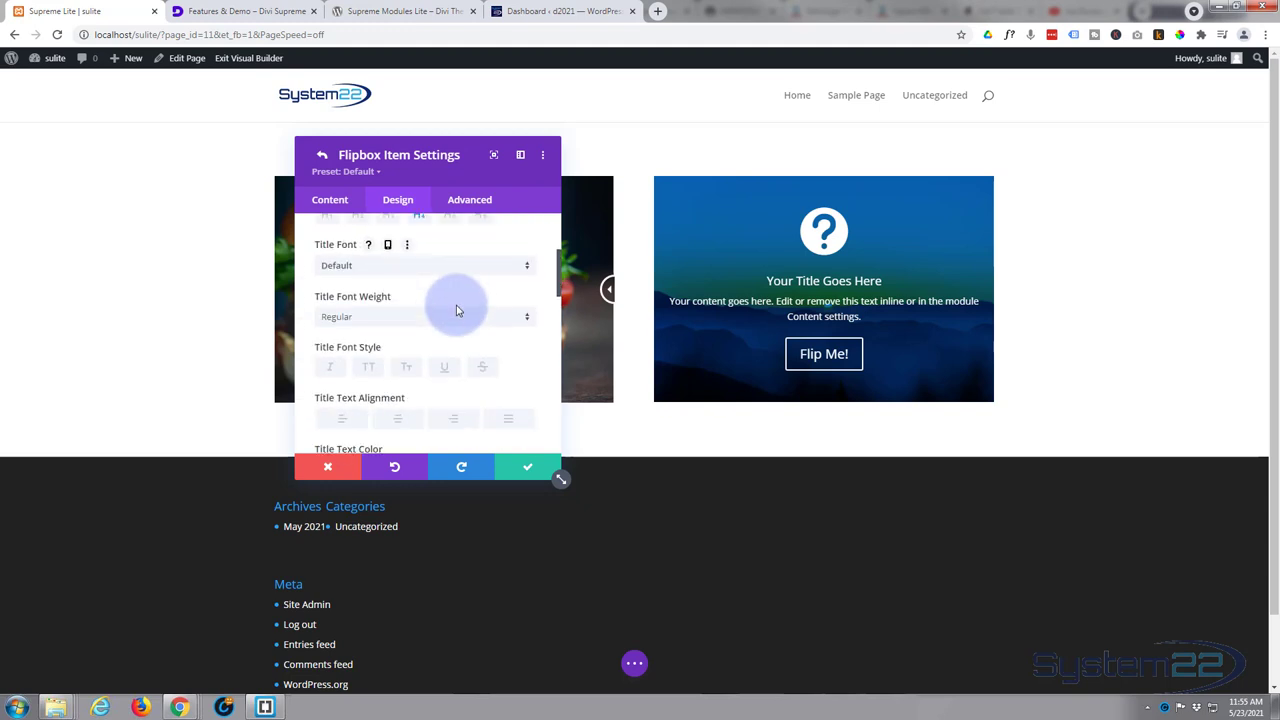
click(393, 266)
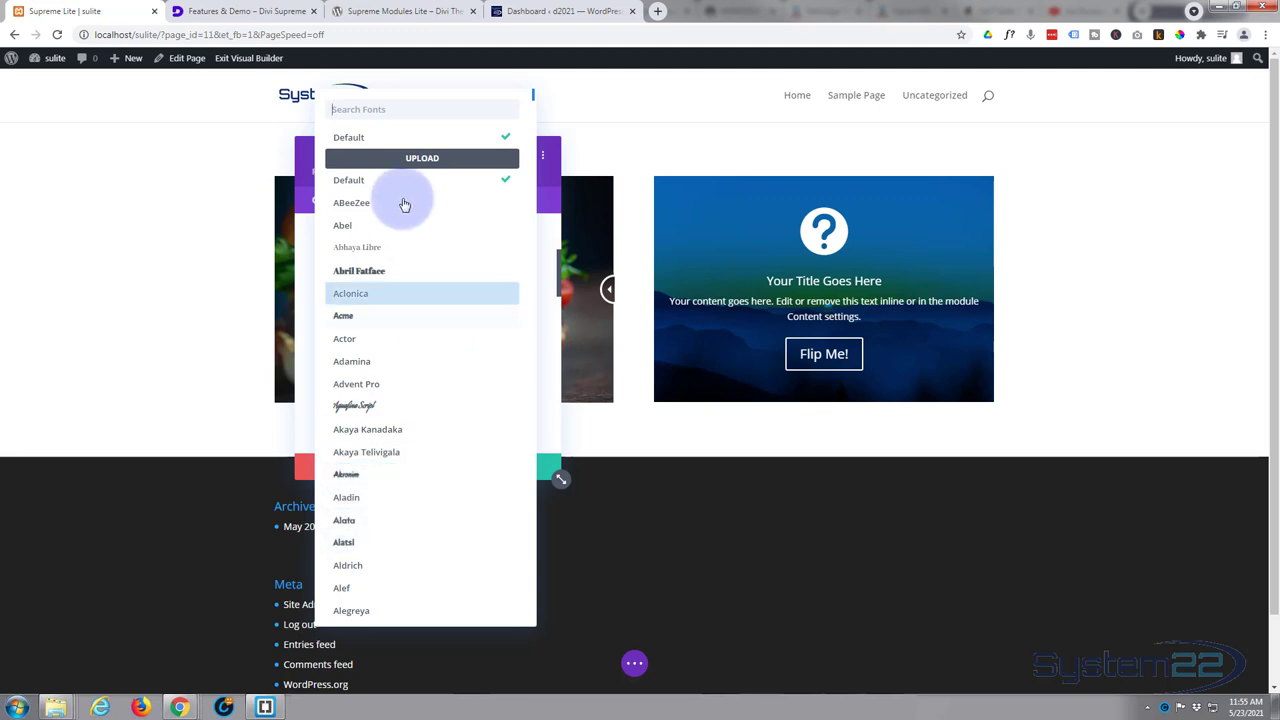
click(362, 137)
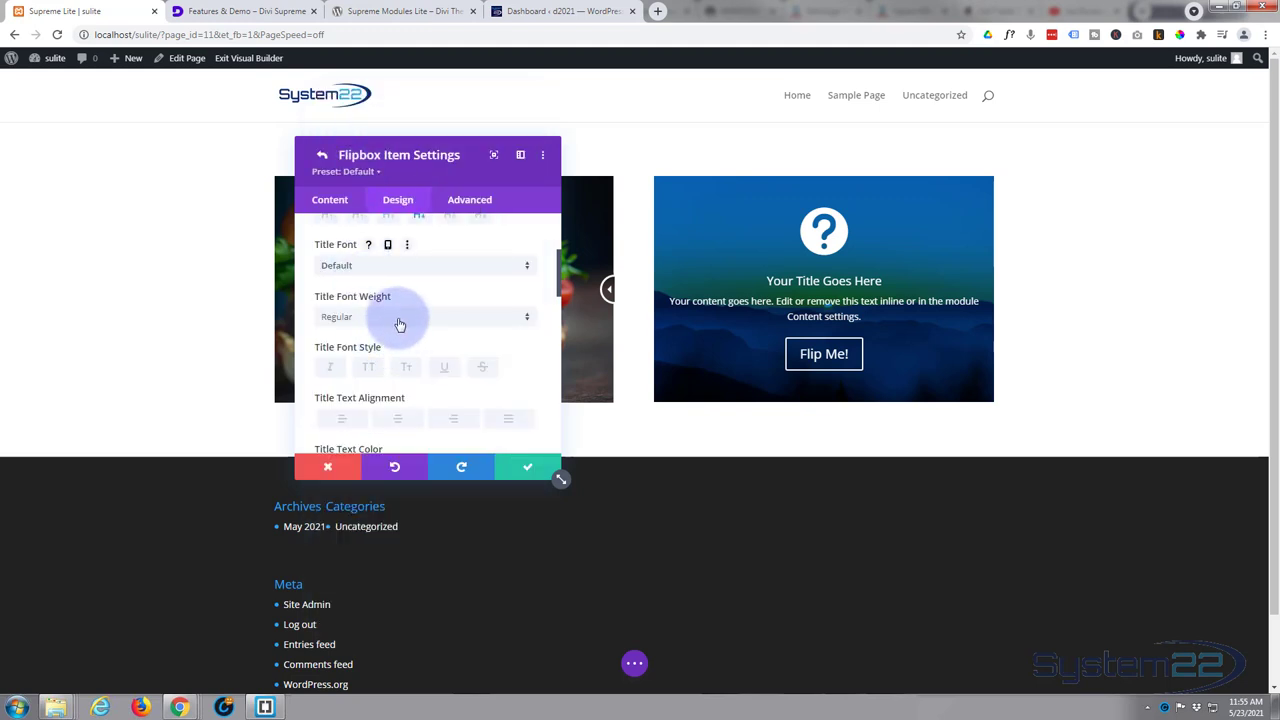
scroll(395, 330, down, 1)
click(368, 301)
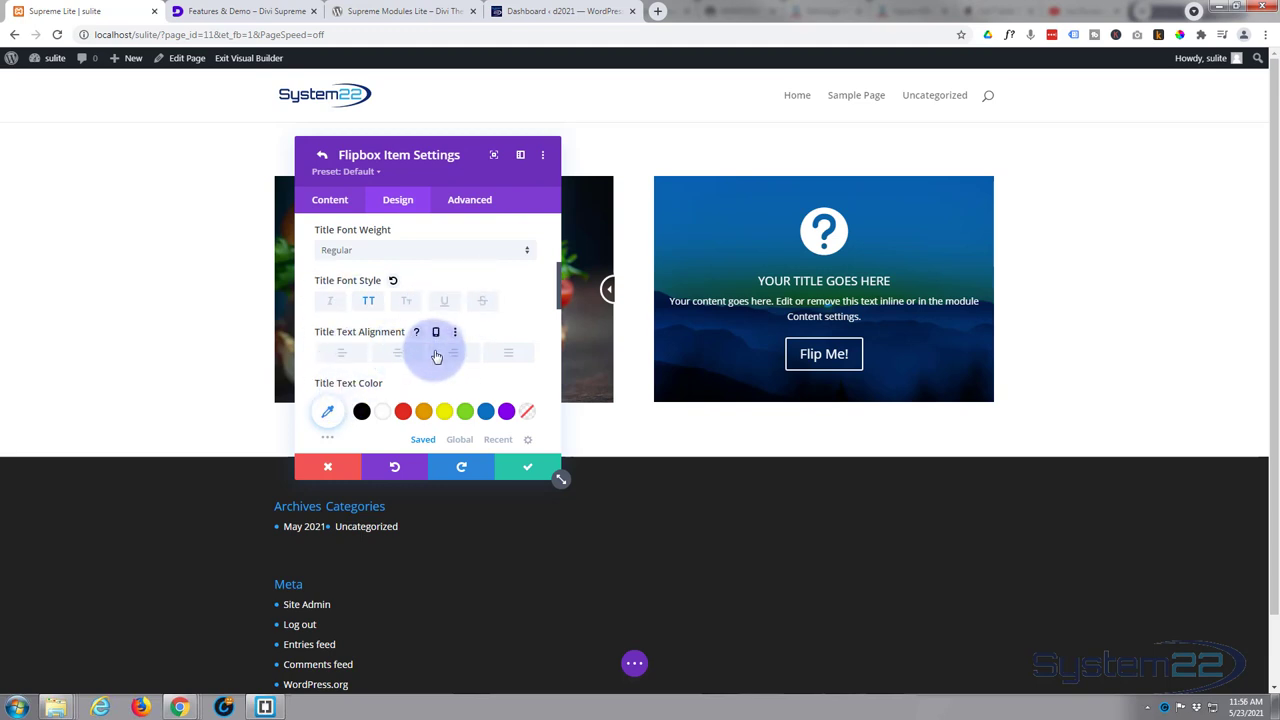
Set the title text size to 22px, line height to 1.2em, and font weight to Bold.
scroll(405, 378, down, 1)
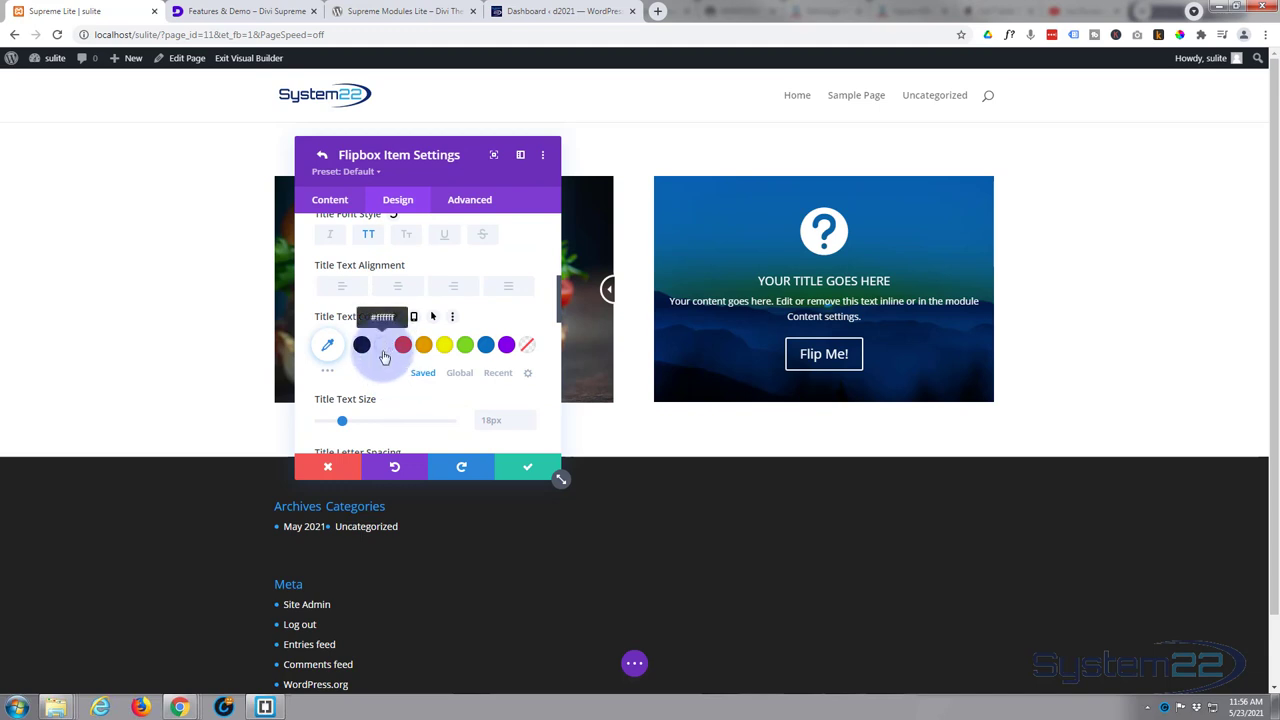
scroll(383, 354, down, 1)
drag(342, 357, 348, 358)
scroll(400, 355, down, 1)
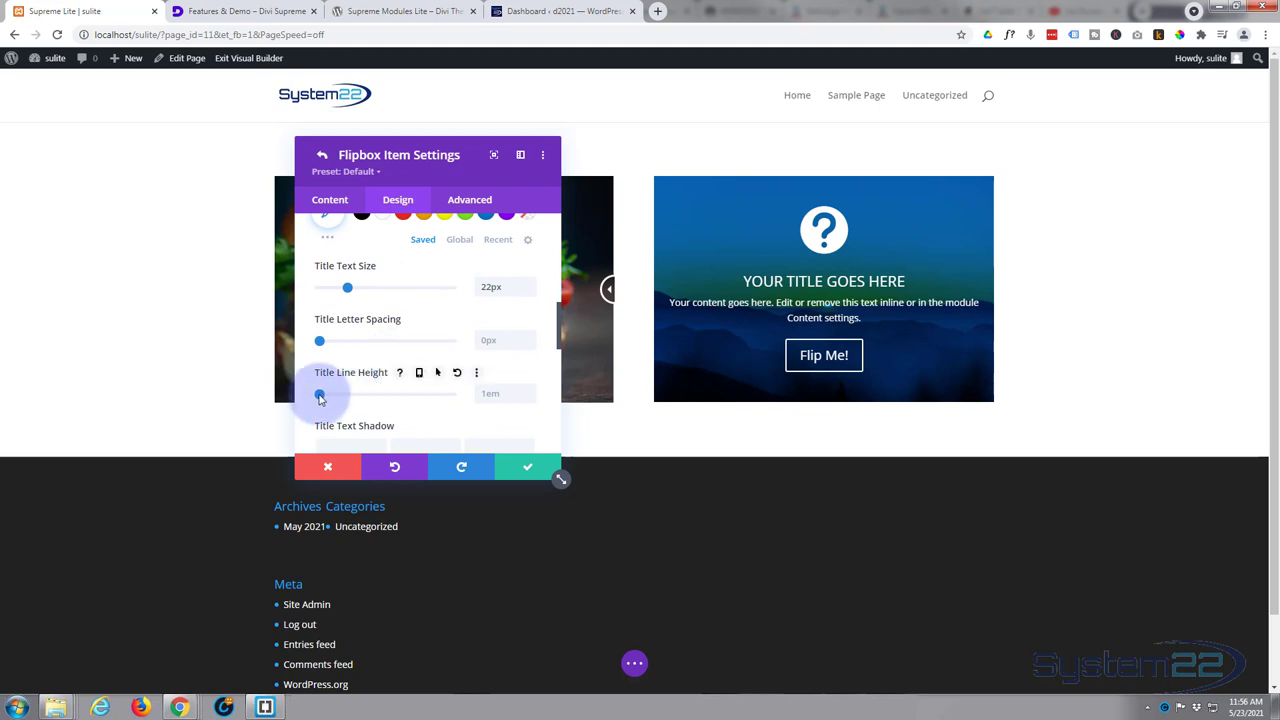
mouse_move(320, 395)
mouse_down()
mouse_move(357, 397)
mouse_move(336, 398)
mouse_up()
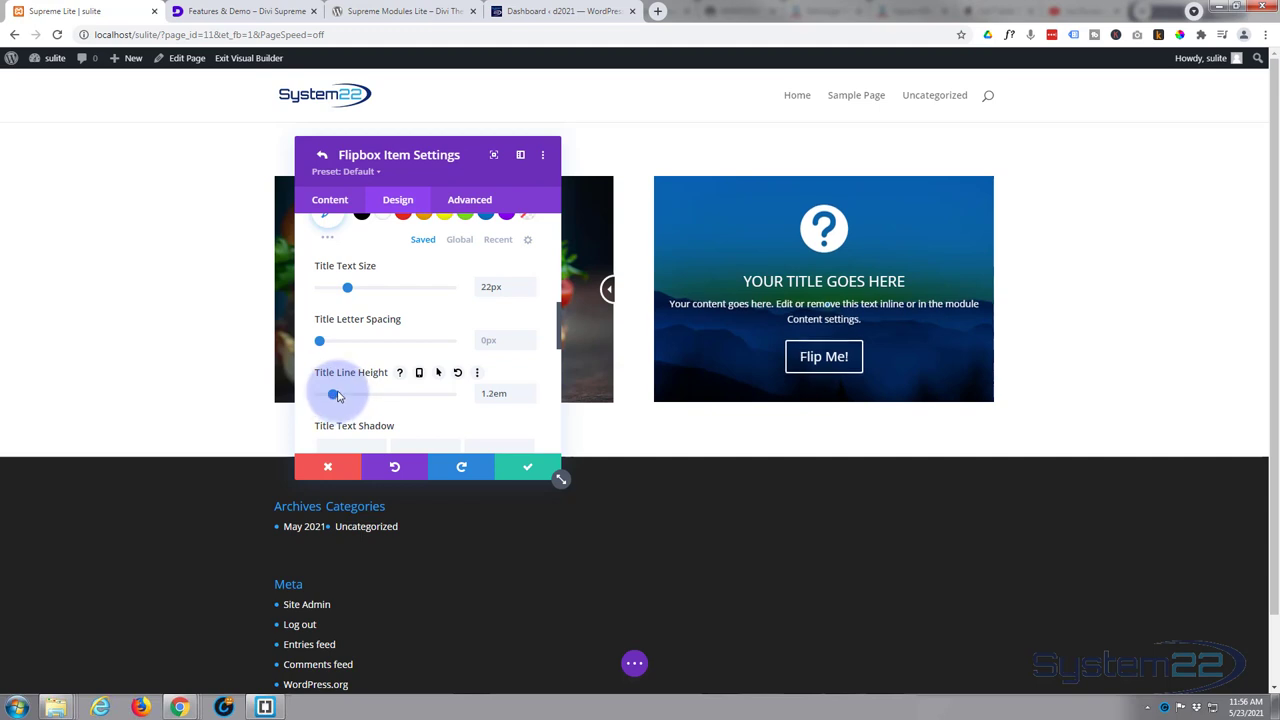
scroll(345, 390, up, 5)
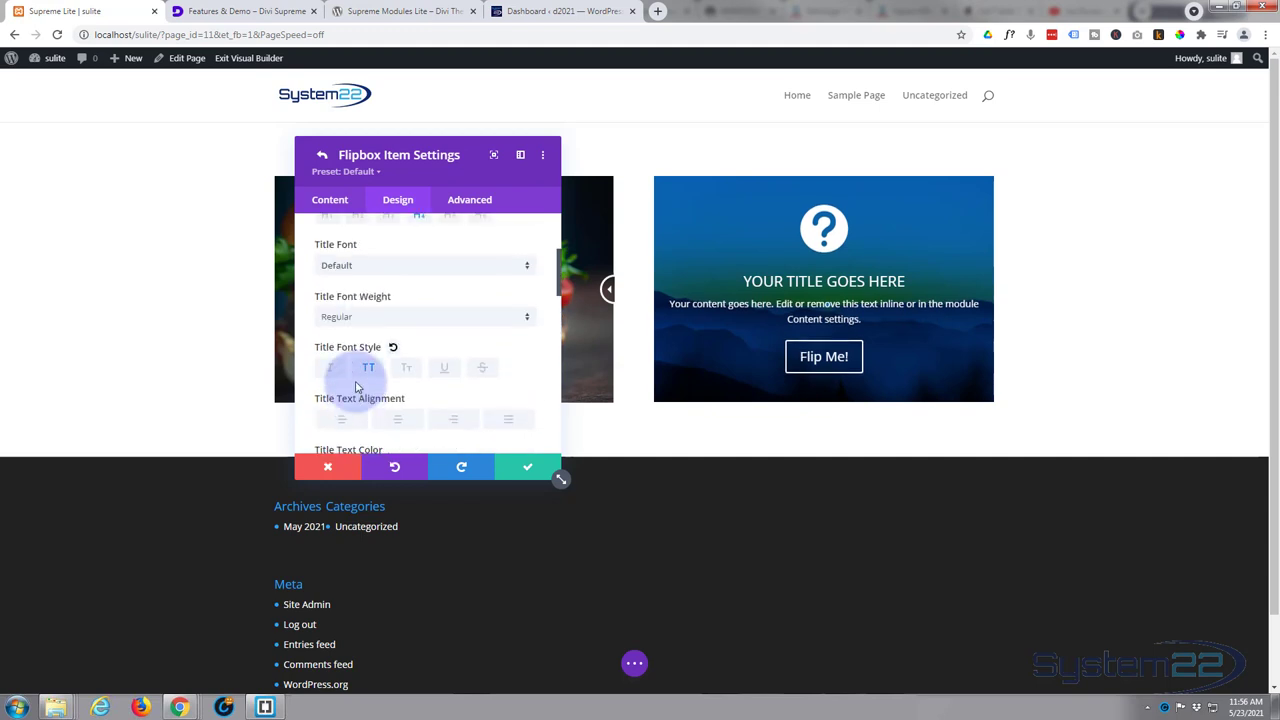
click(381, 318)
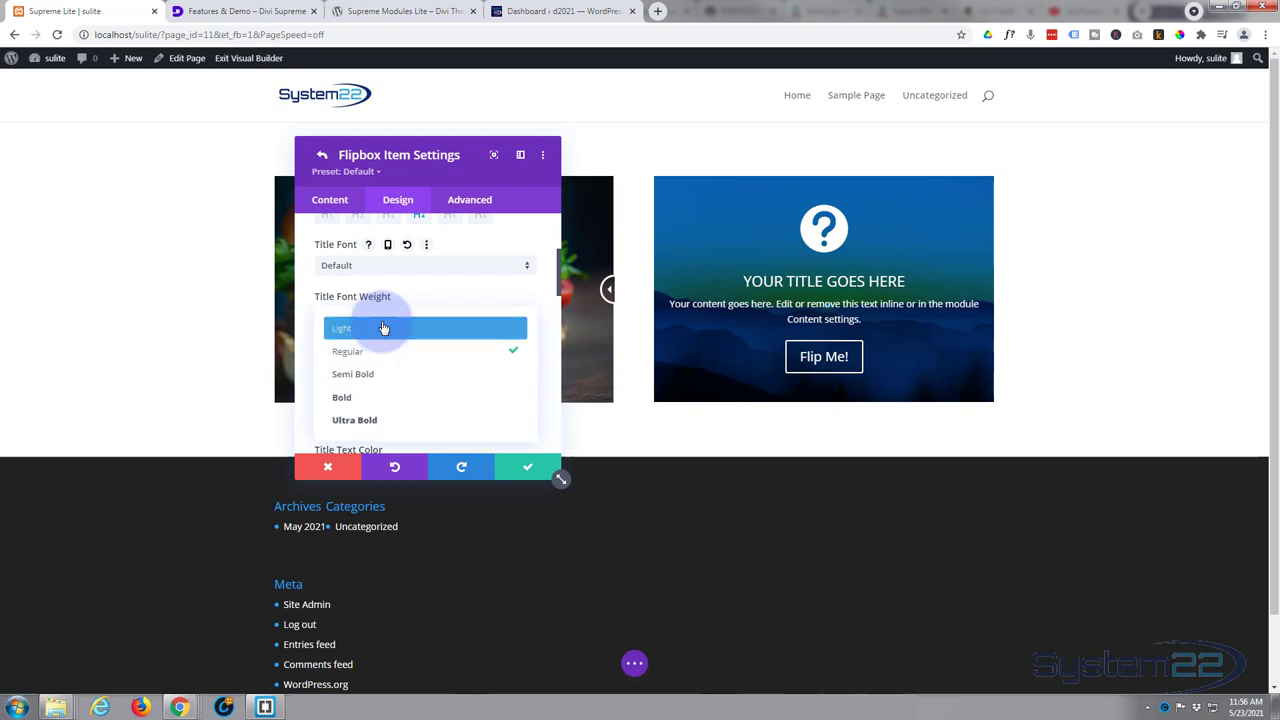
click(368, 404)
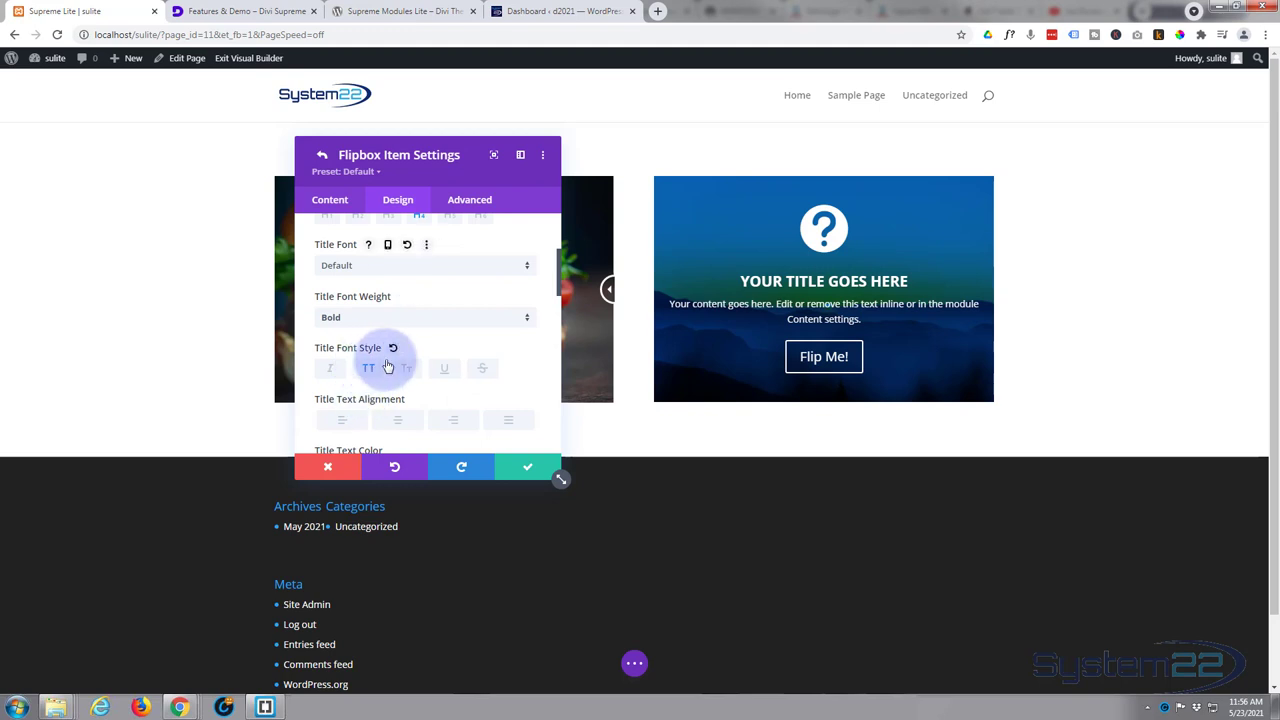
scroll(416, 330, down, 3)
Enable custom button styles with a purple #8300e9 background and 0 border width.
scroll(418, 332, down, 5)
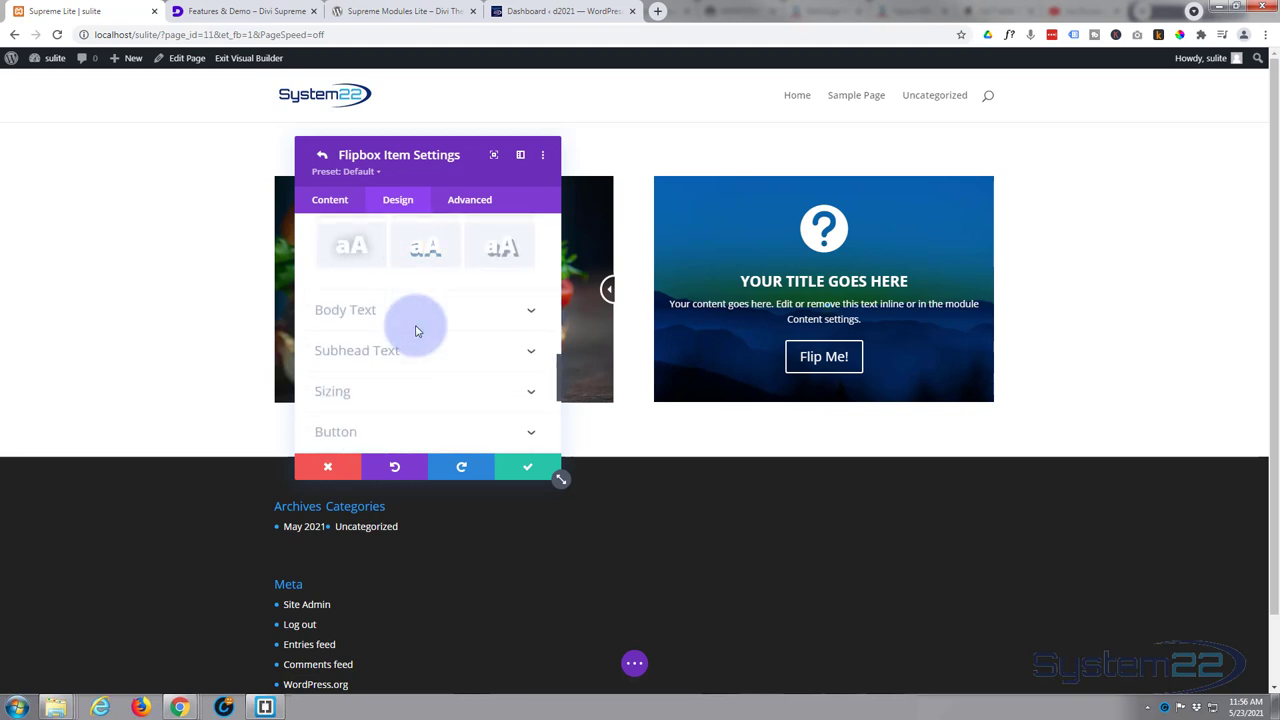
scroll(410, 340, down, 1)
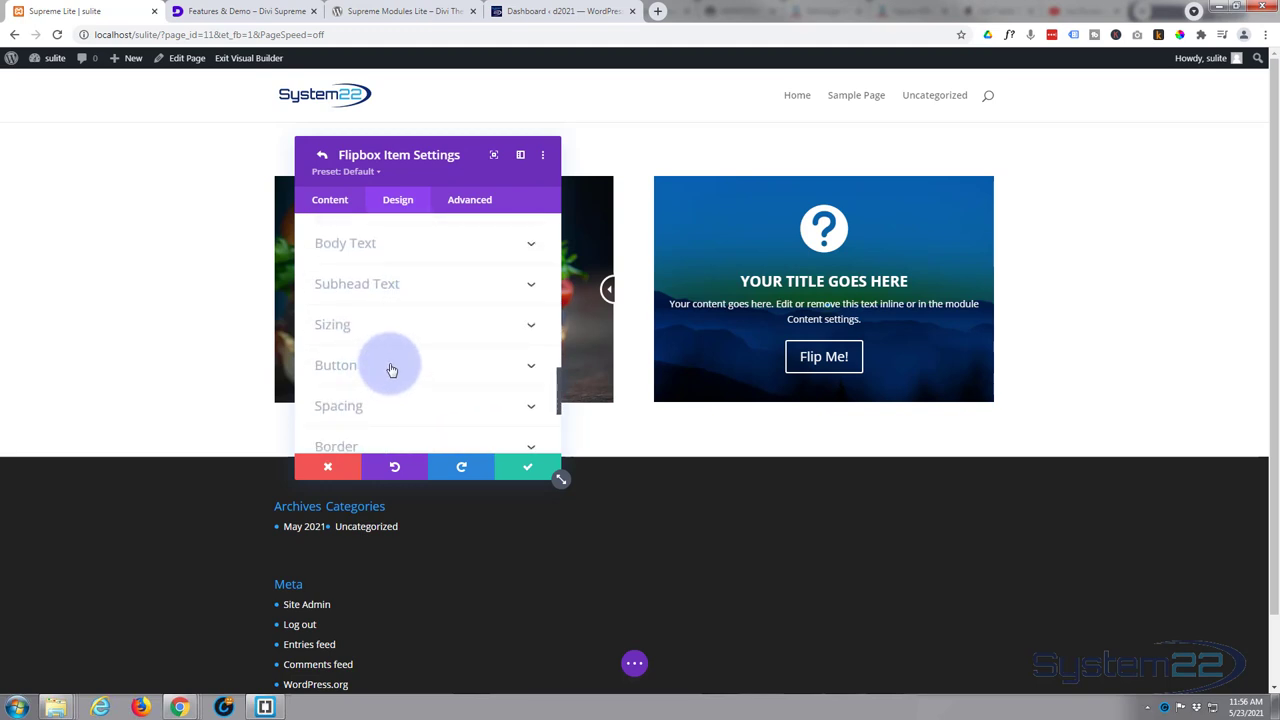
click(391, 366)
click(346, 295)
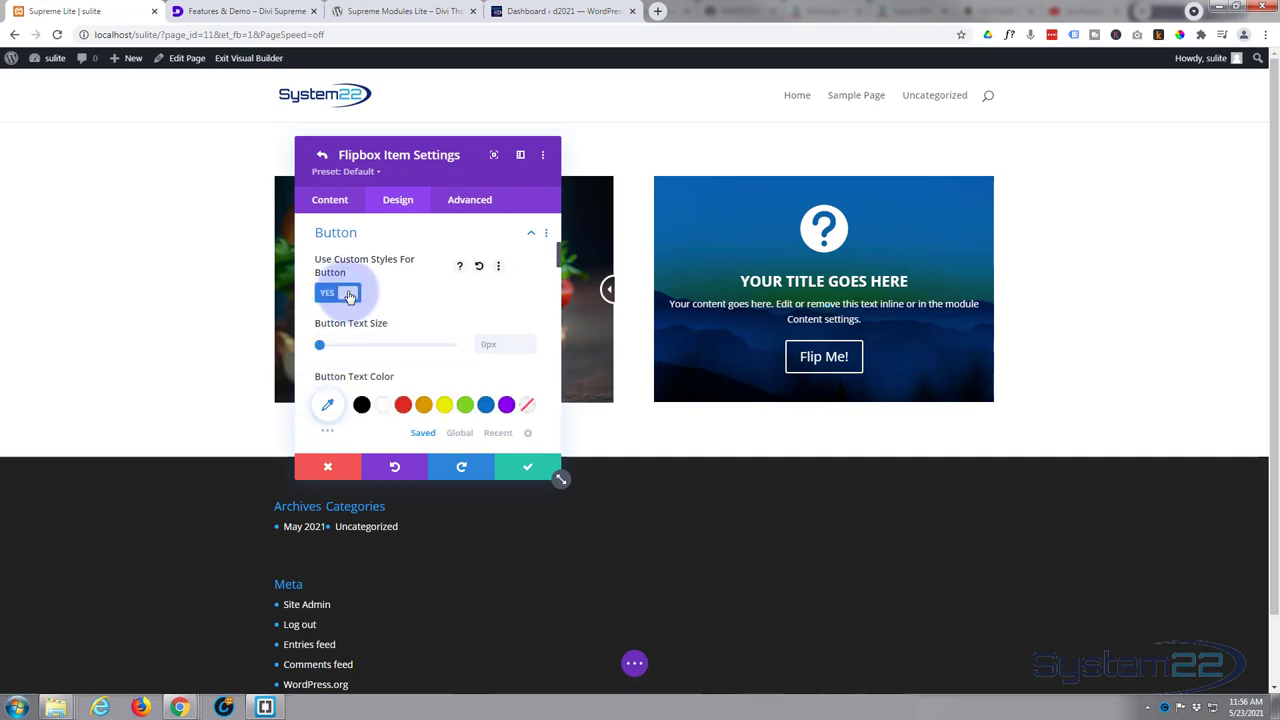
scroll(440, 280, down, 1)
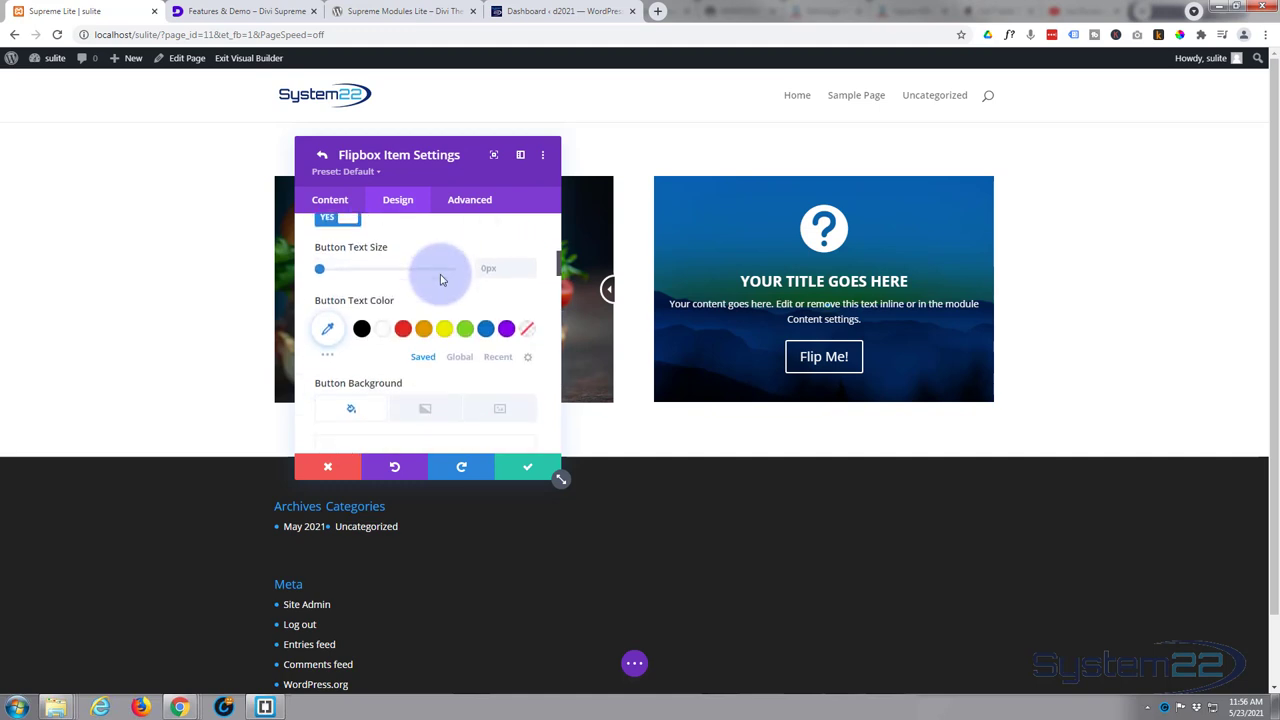
scroll(440, 280, down, 2)
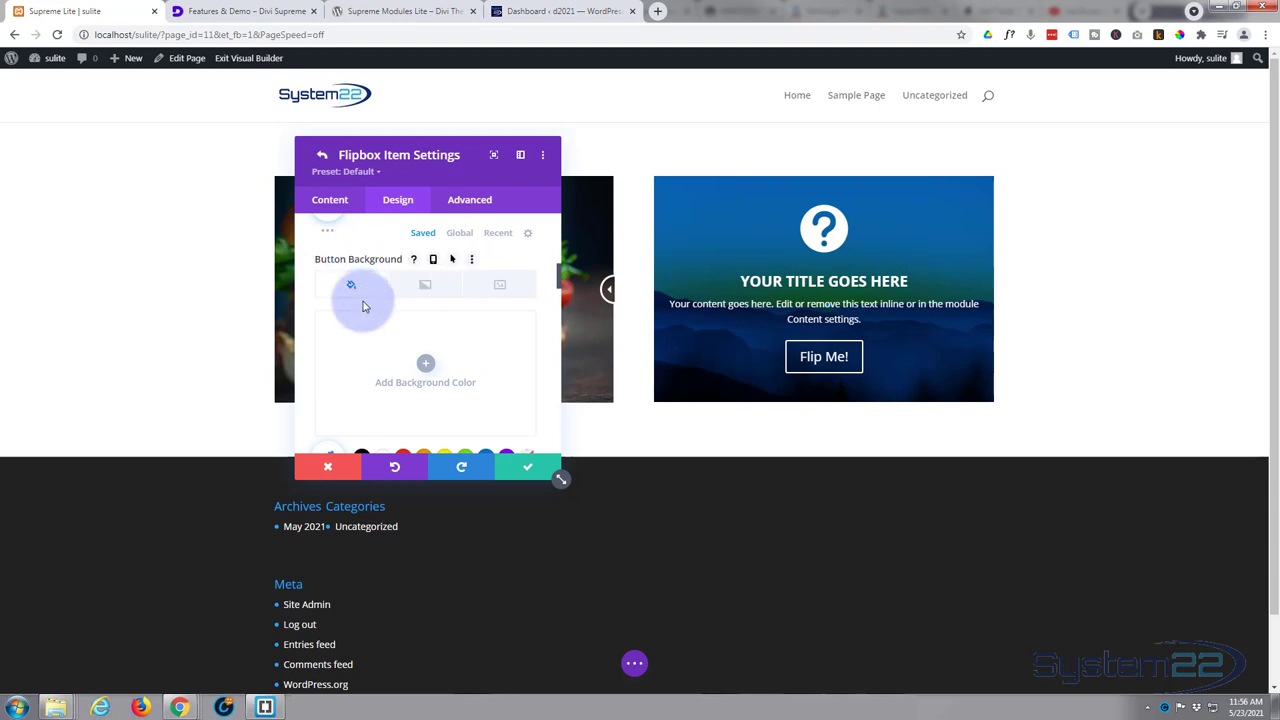
scroll(410, 330, down, 1)
click(506, 391)
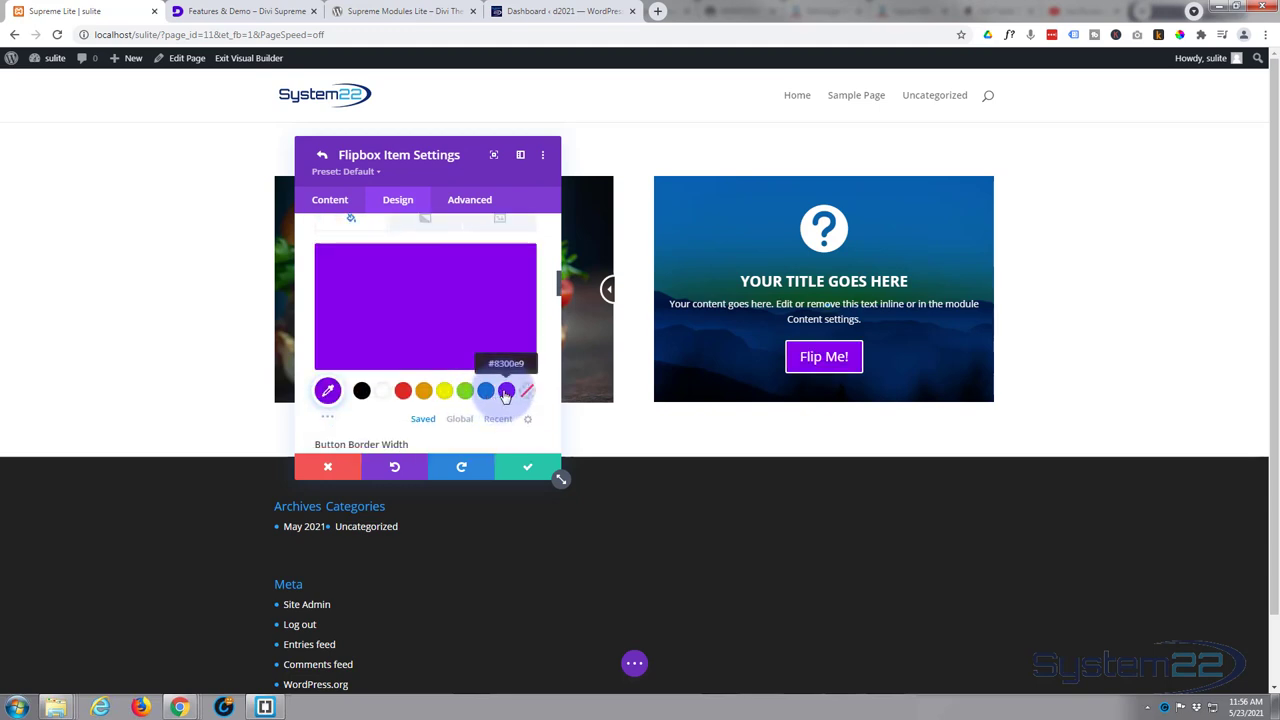
scroll(495, 385, down, 2)
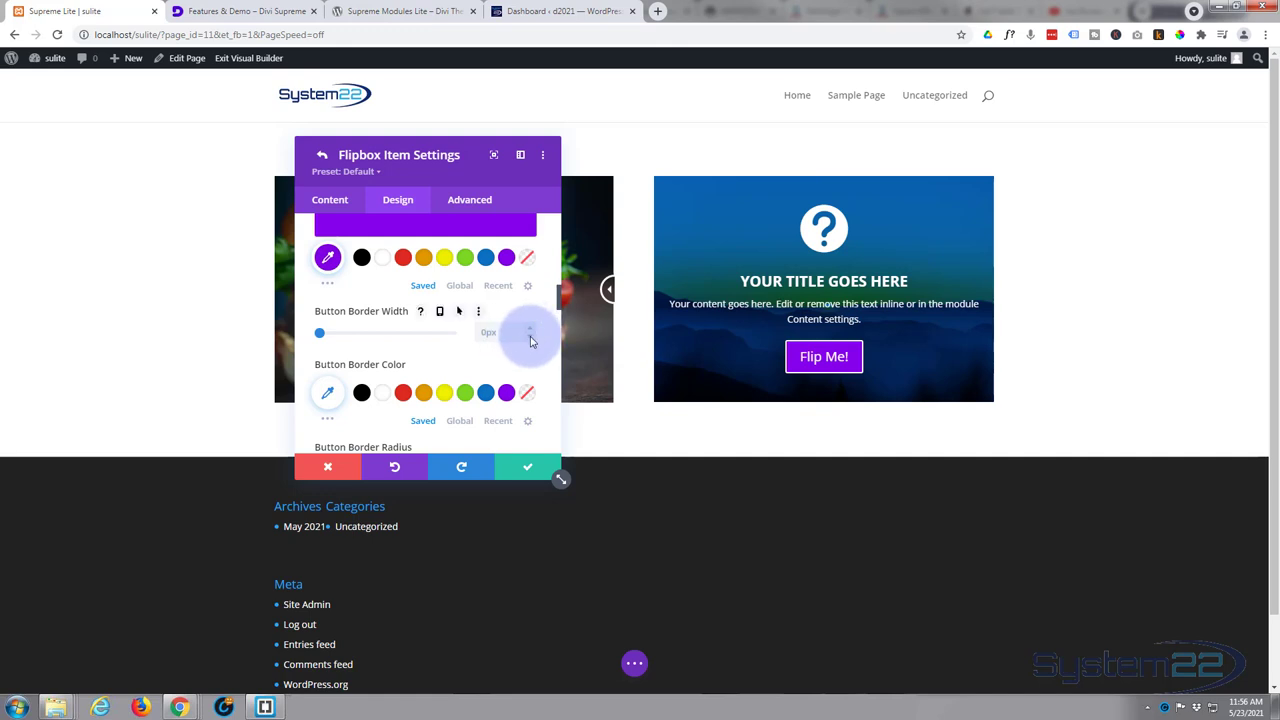
click(531, 339)
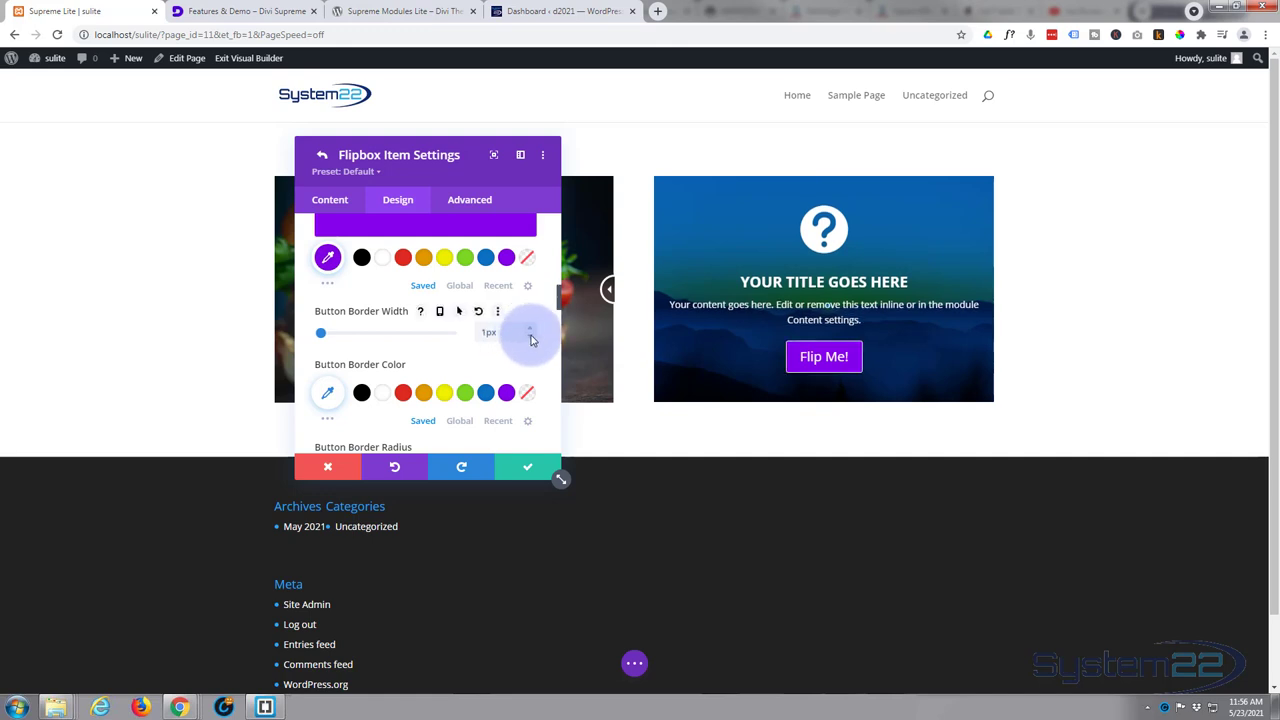
Give the Flip Me! button a blue #0c71c3 hover background.
scroll(466, 359, up, 3)
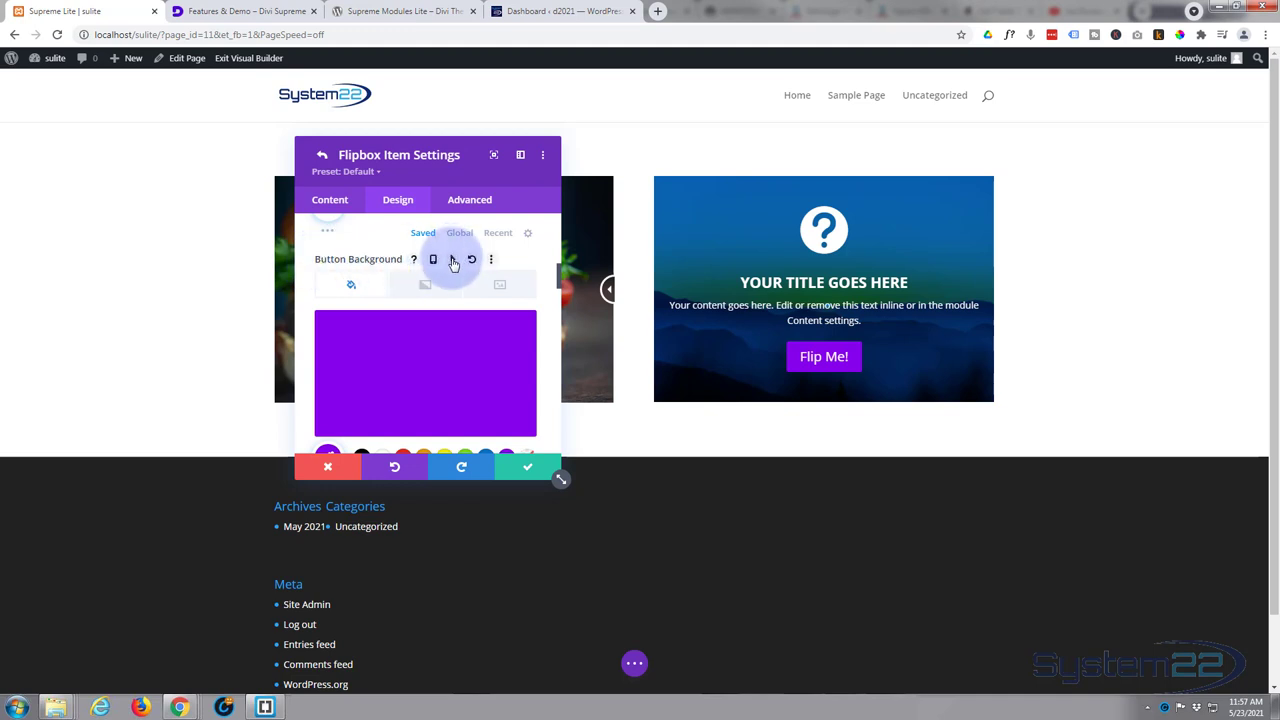
click(453, 261)
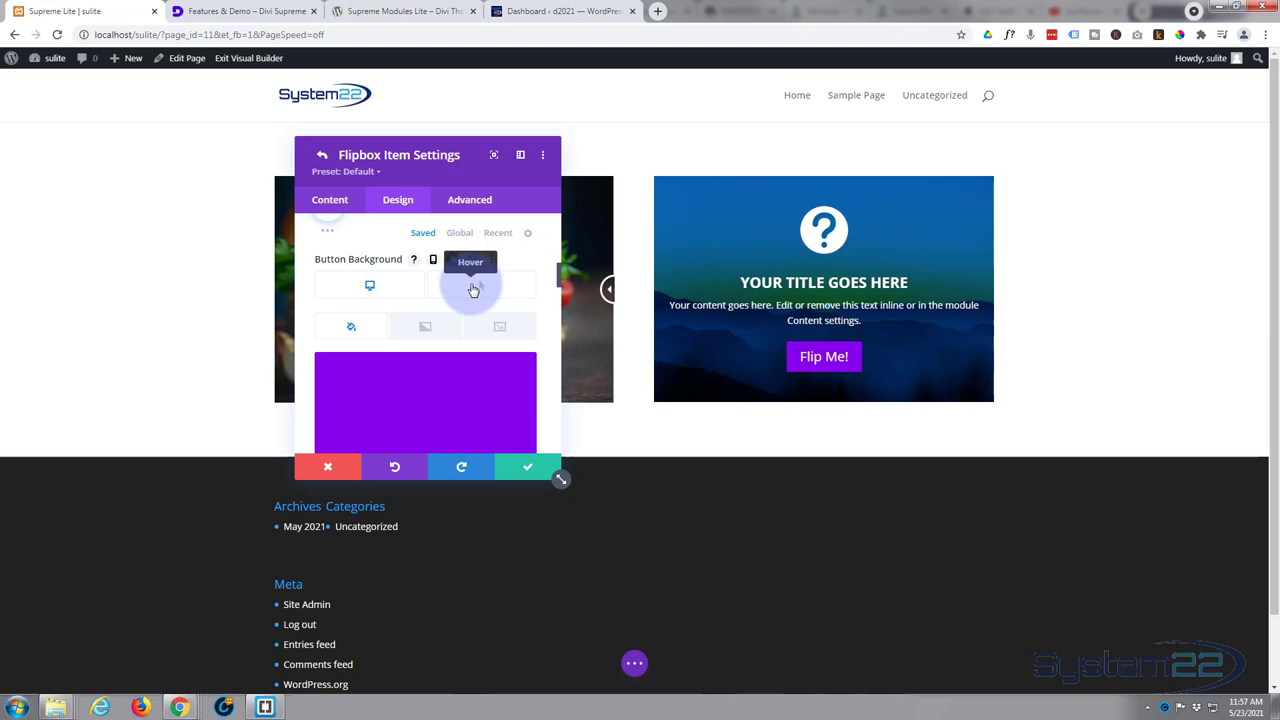
scroll(474, 289, down, 2)
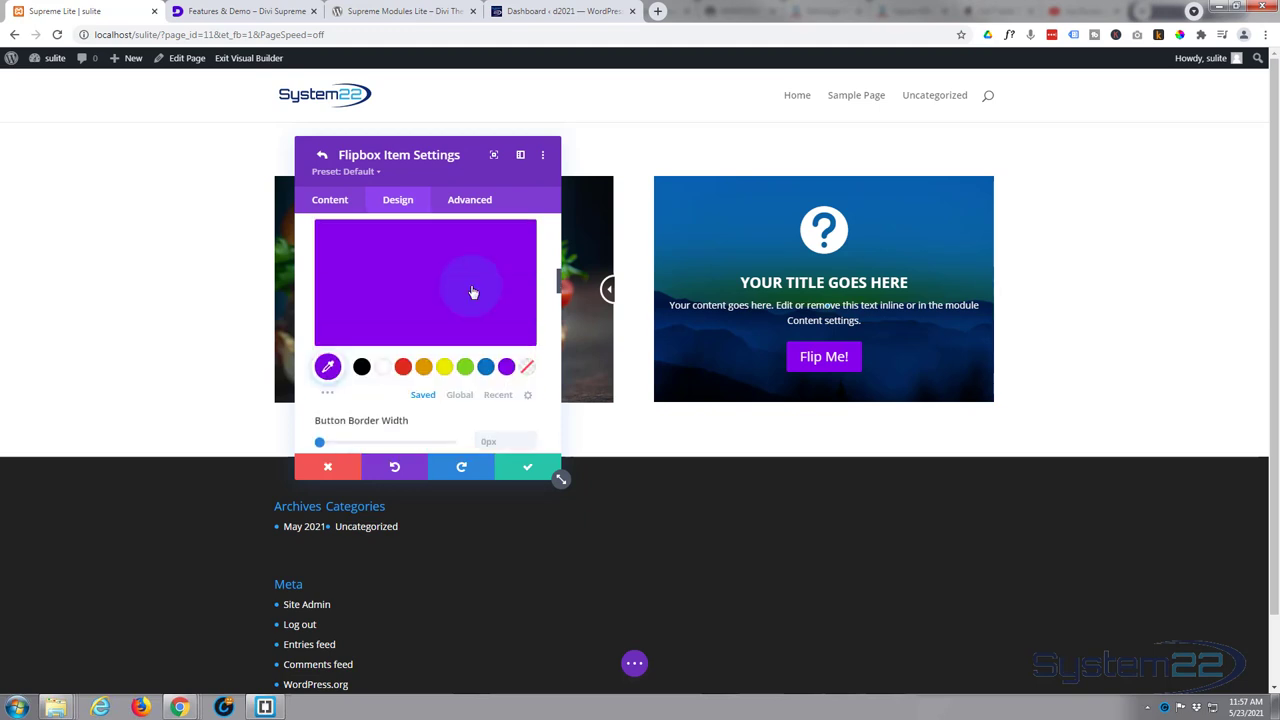
click(485, 367)
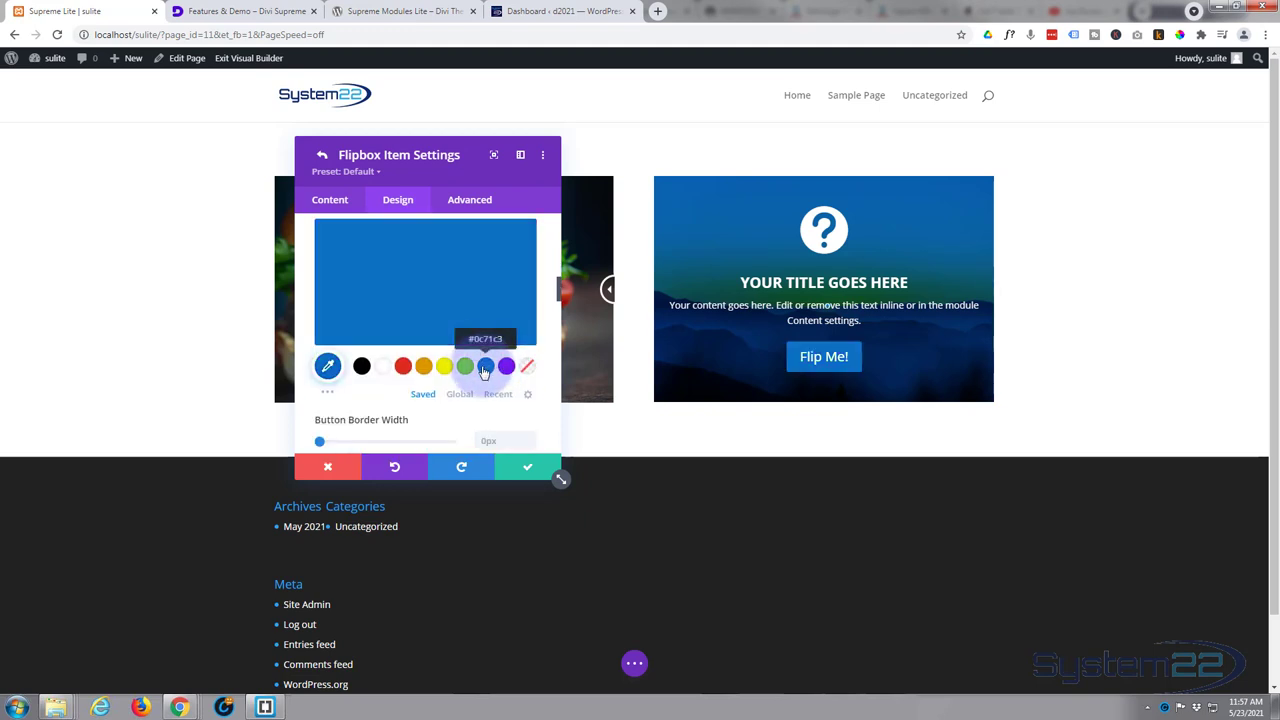
scroll(484, 371, up, 2)
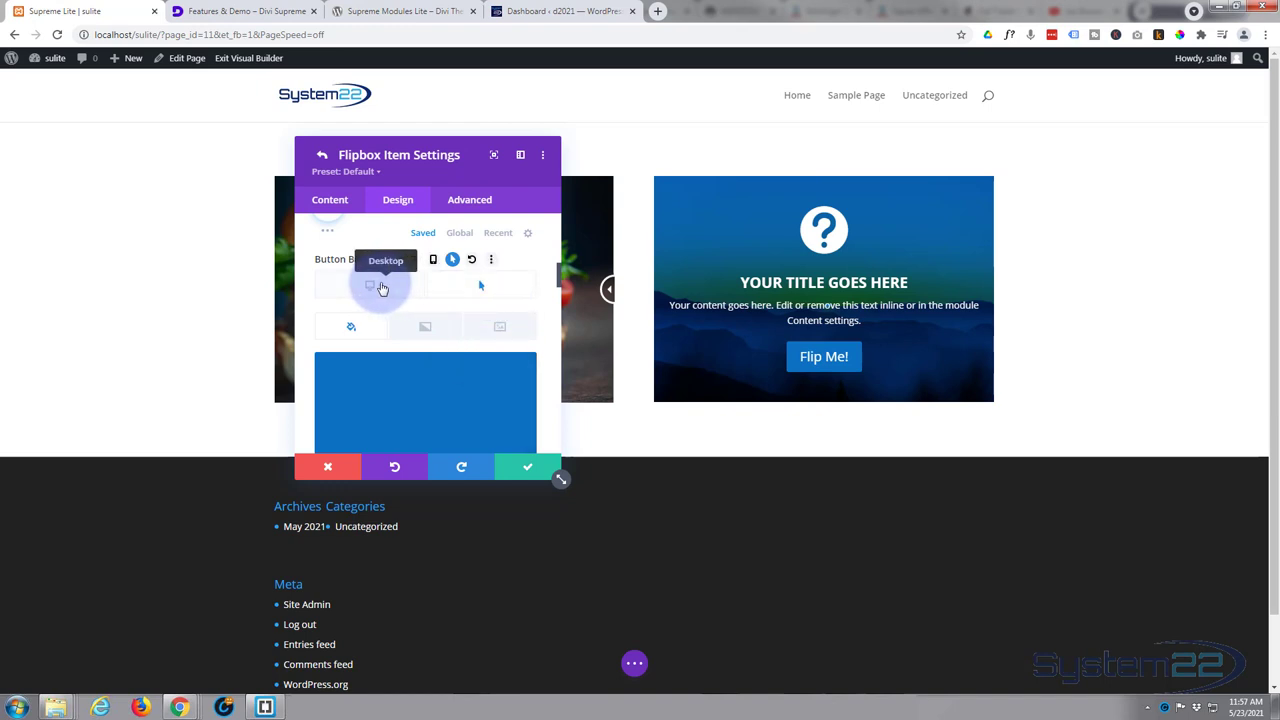
click(381, 287)
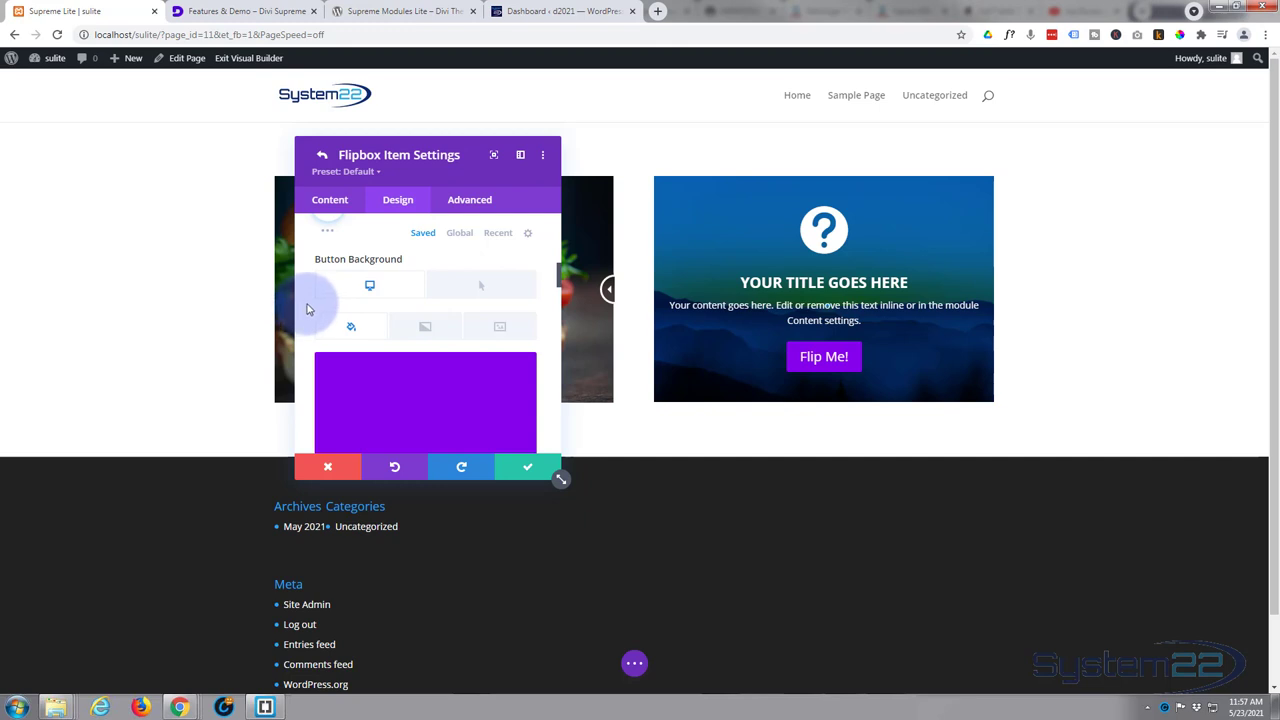
scroll(310, 305, down, 3)
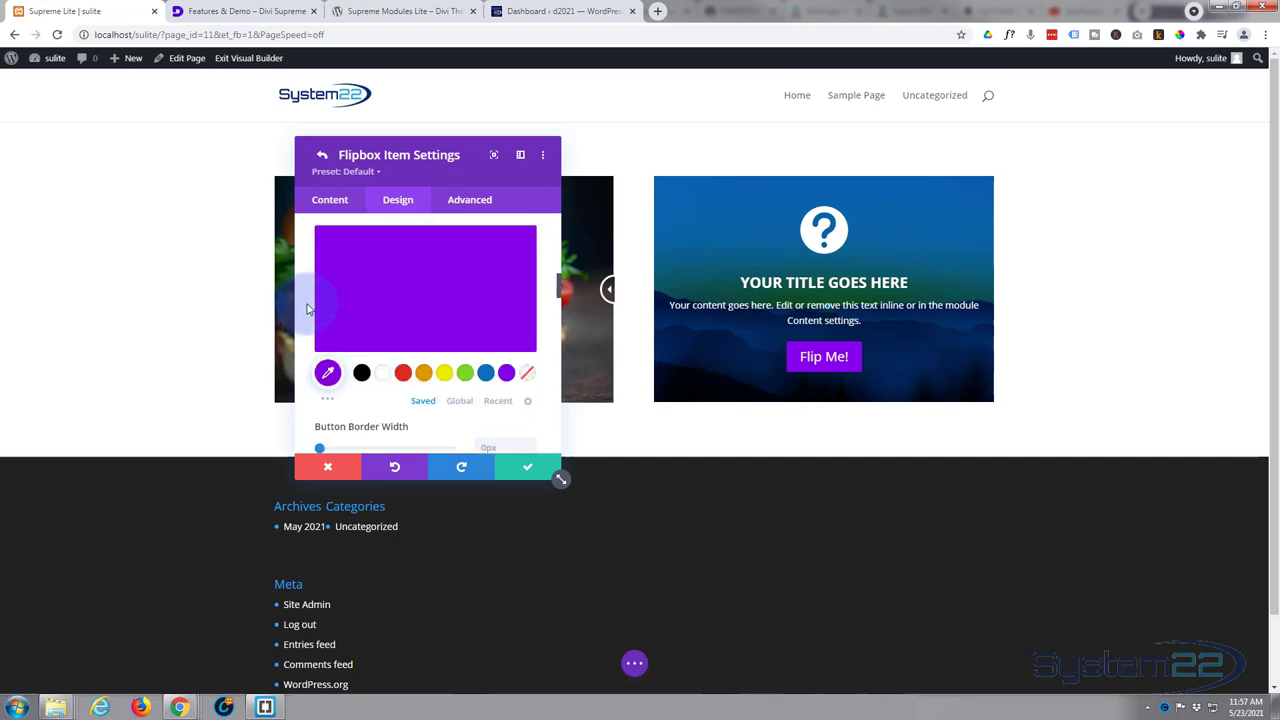
Duplicate the first flipbox item and open the copy's background options.
click(529, 468)
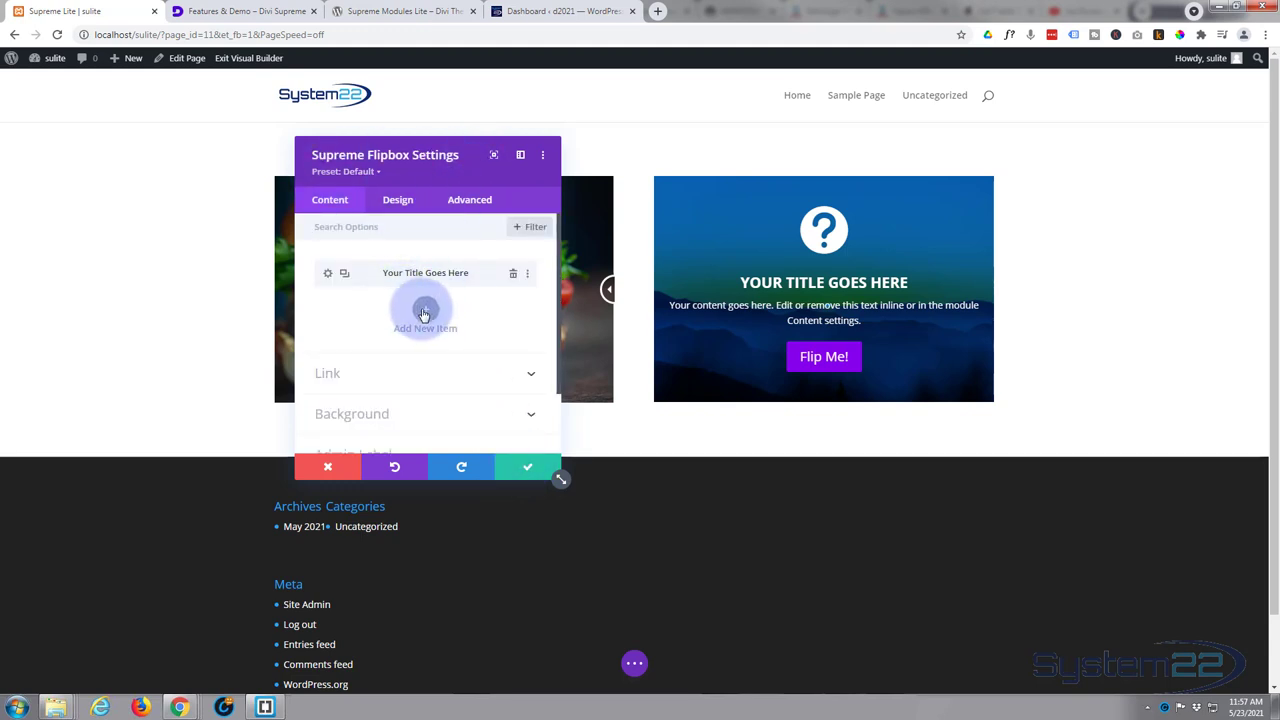
click(344, 276)
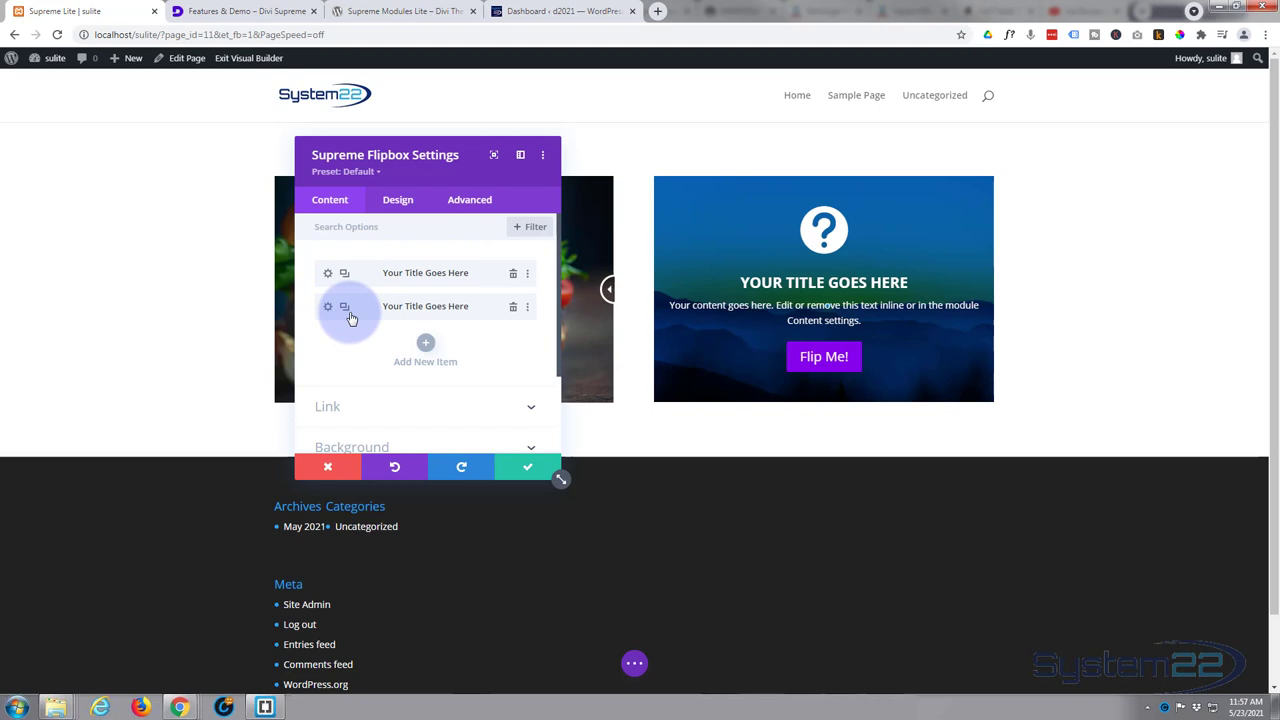
click(328, 309)
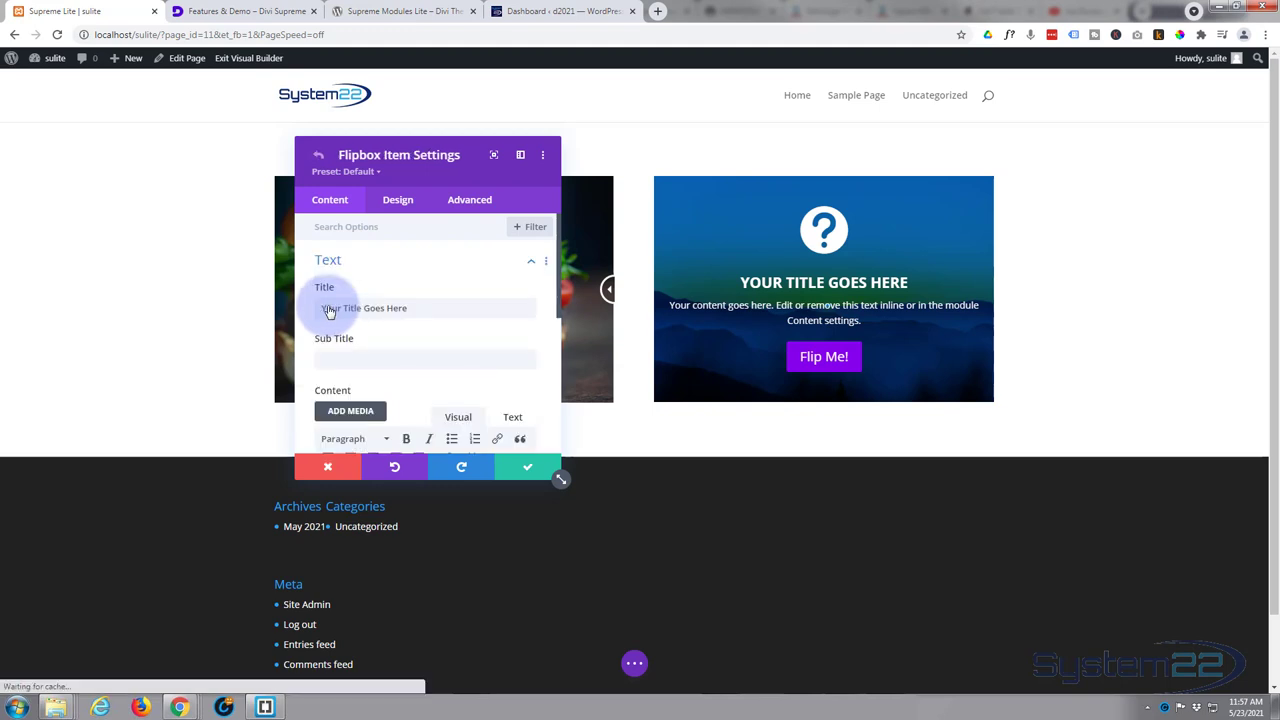
scroll(365, 290, down, 5)
scroll(365, 292, down, 2)
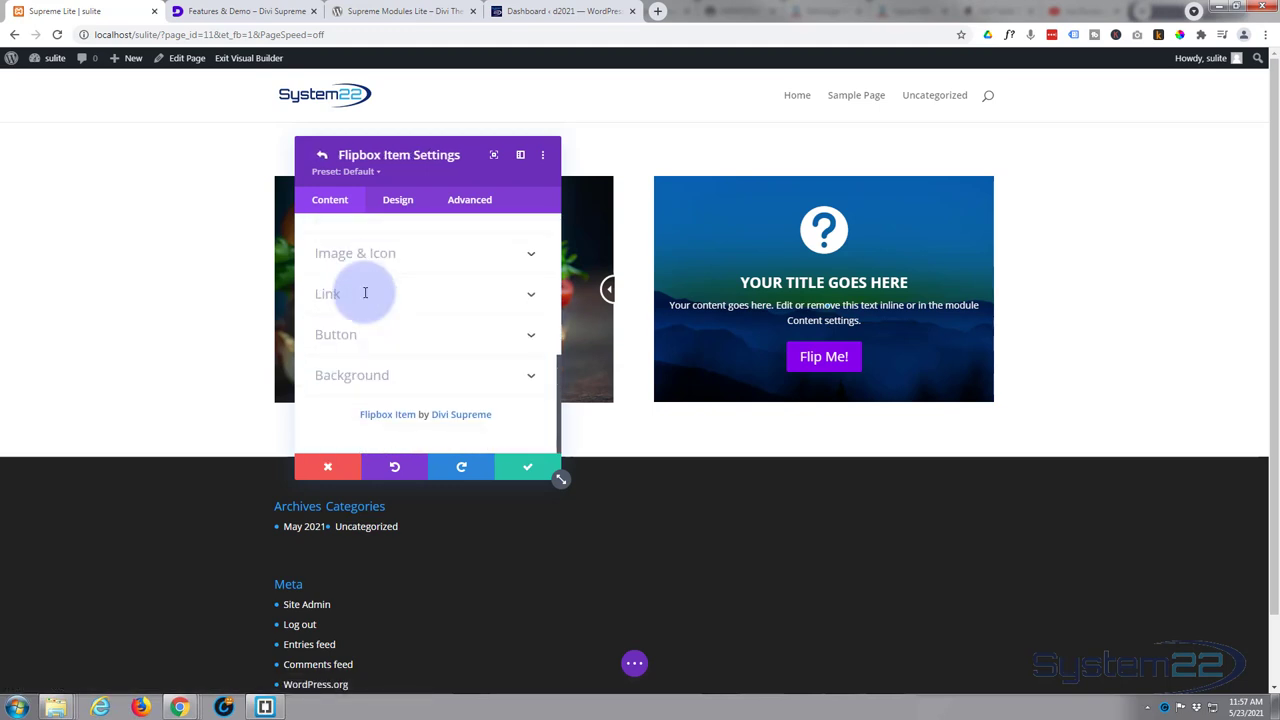
click(423, 373)
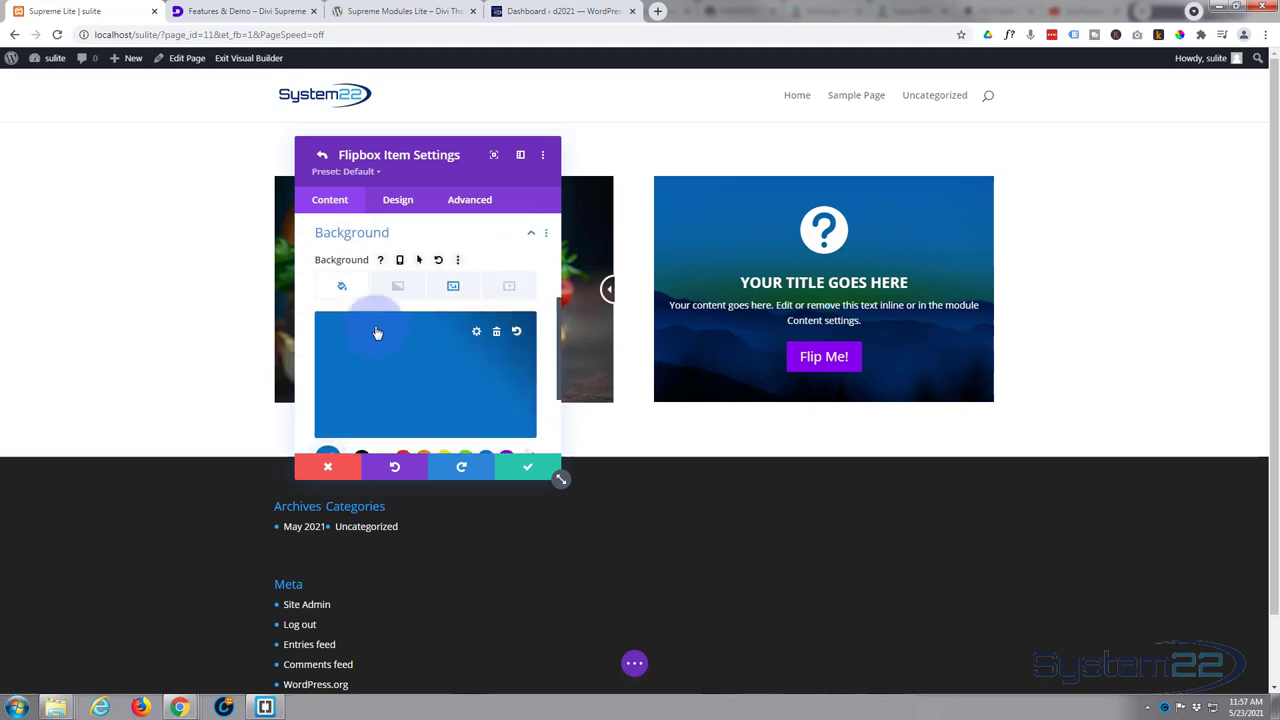
Remove the blue colour and set the aurora photo from the Media Library as background image.
click(495, 333)
click(452, 288)
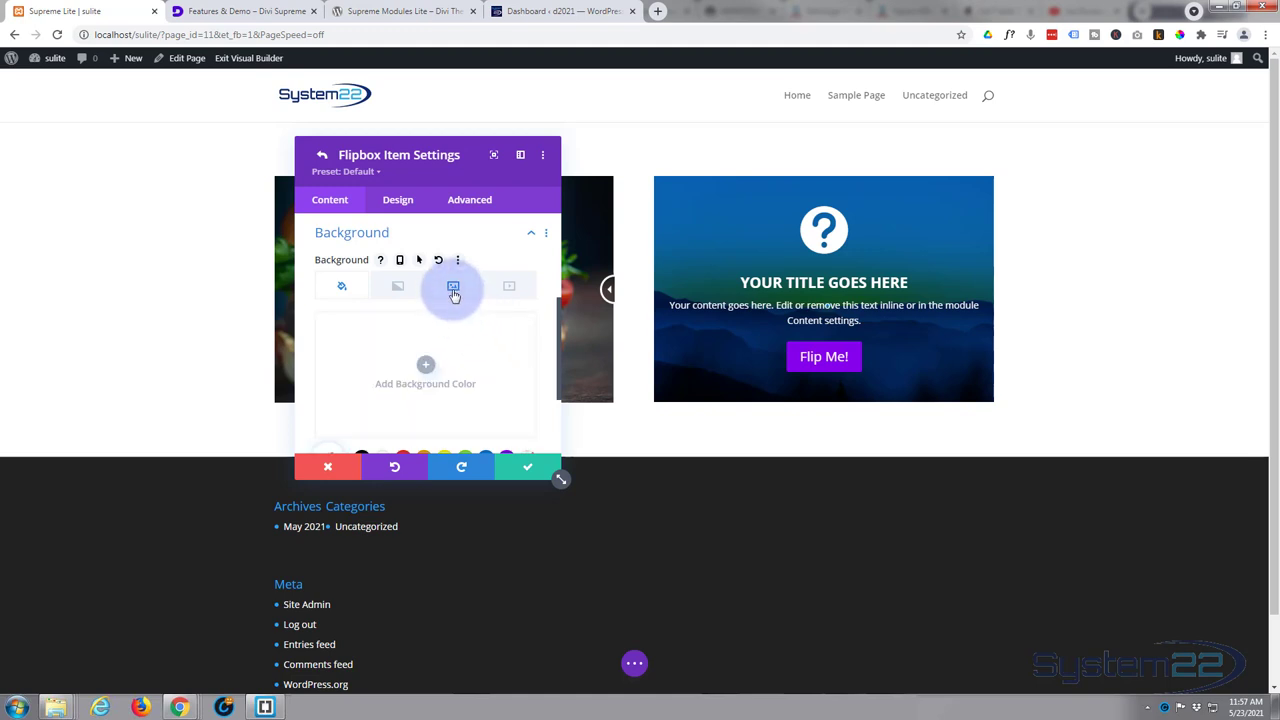
click(467, 361)
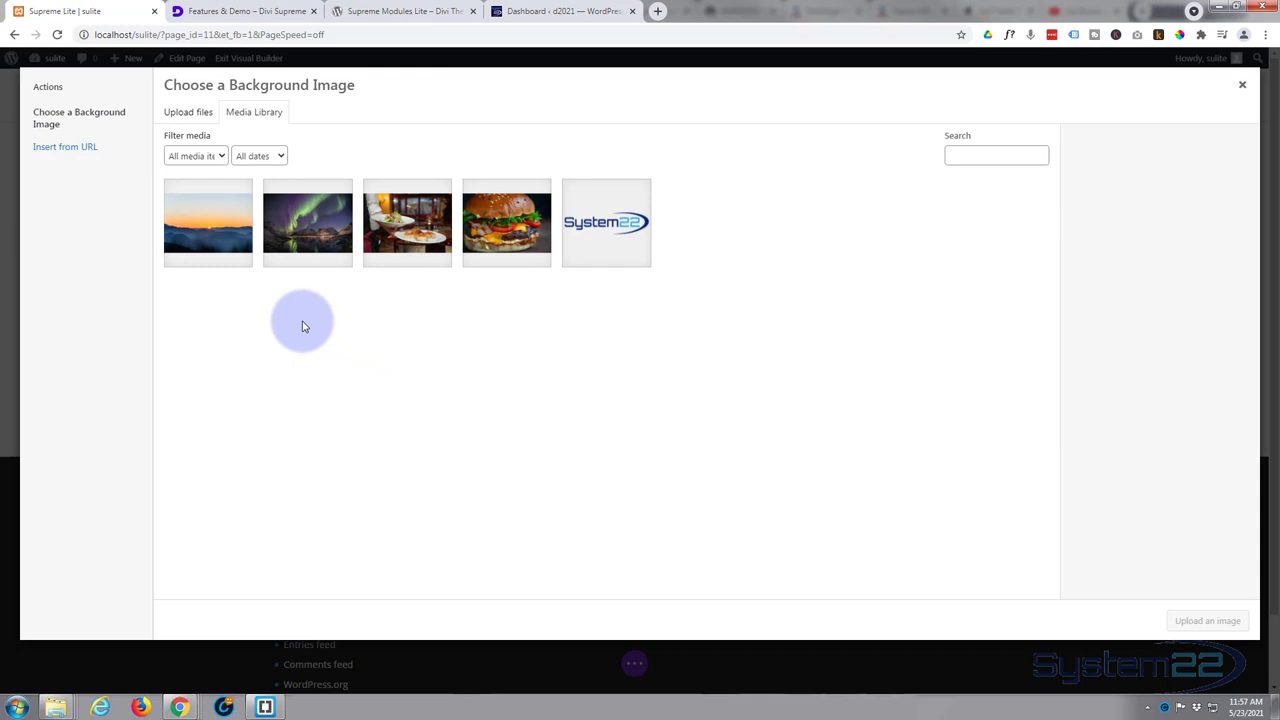
click(313, 225)
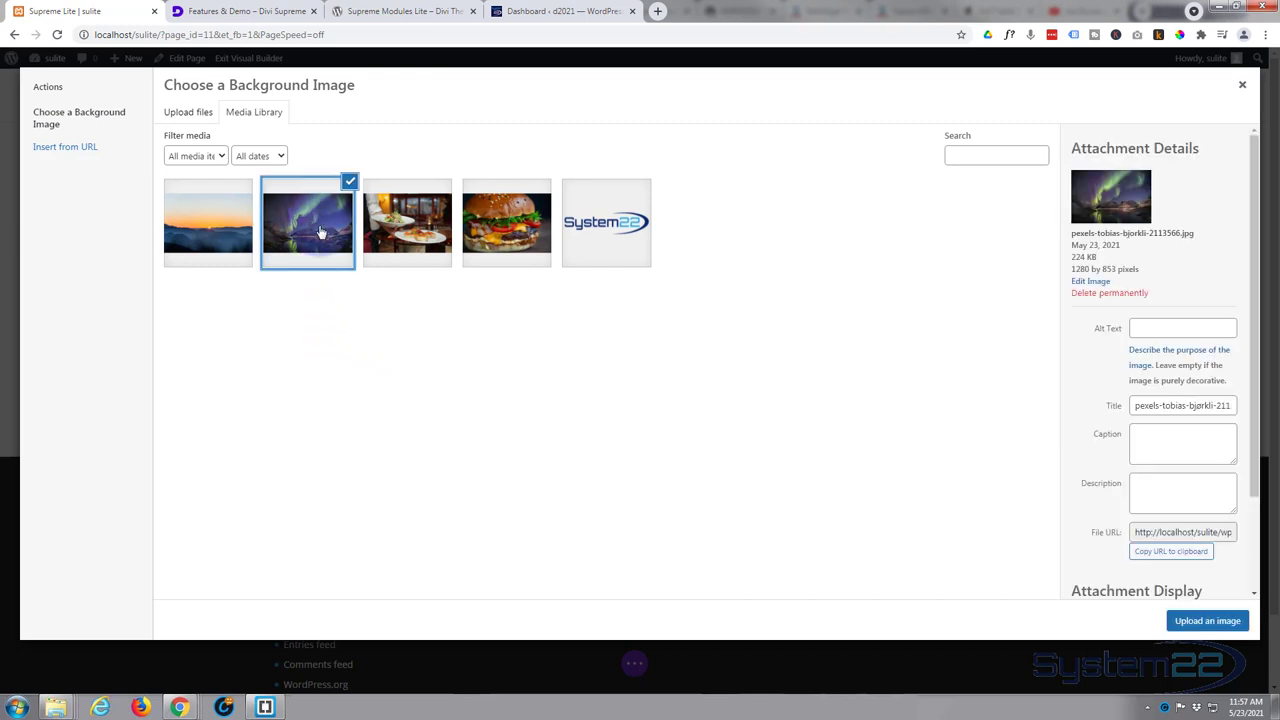
click(1212, 622)
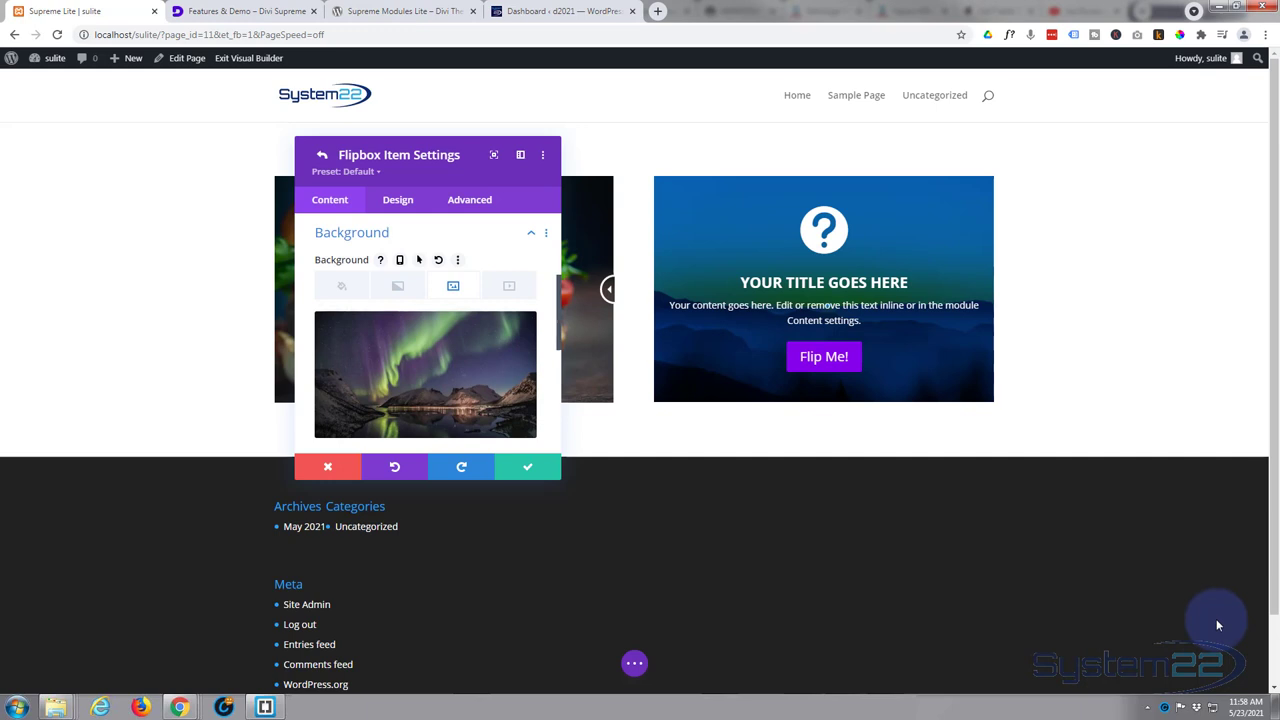
mouse_move(930, 350)
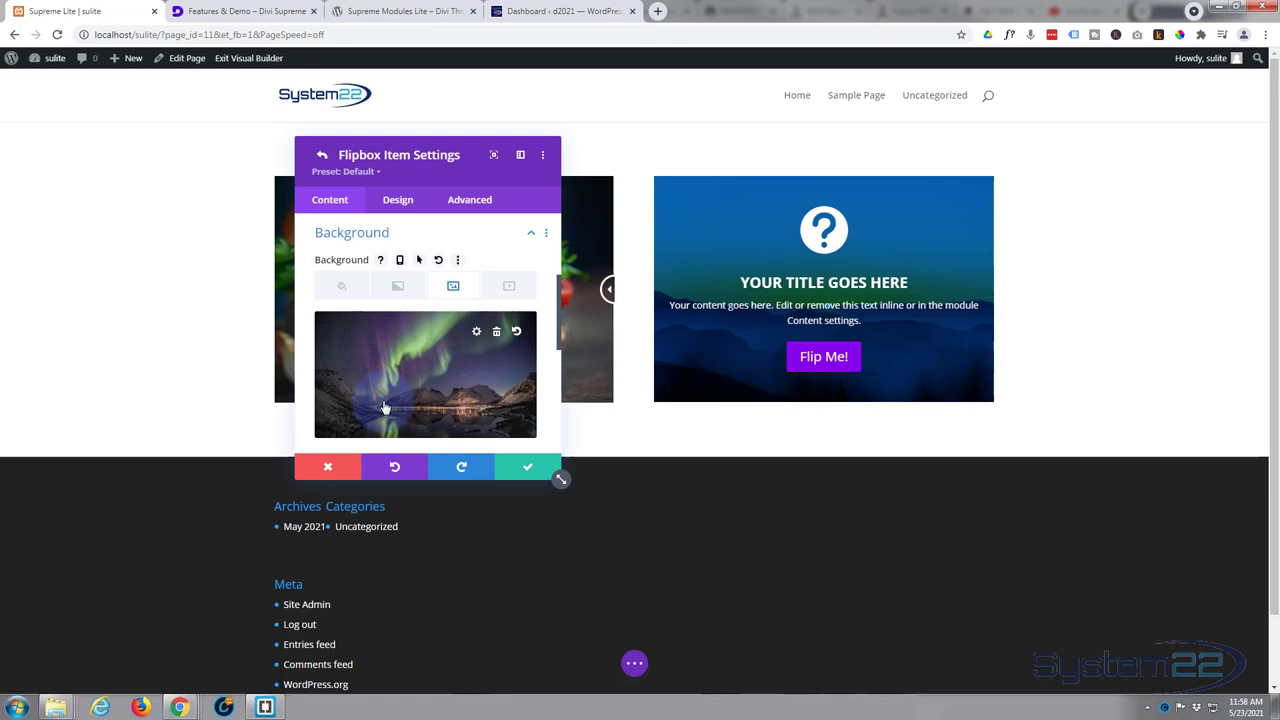
Bring up the second item's Design > Spacing options.
click(398, 203)
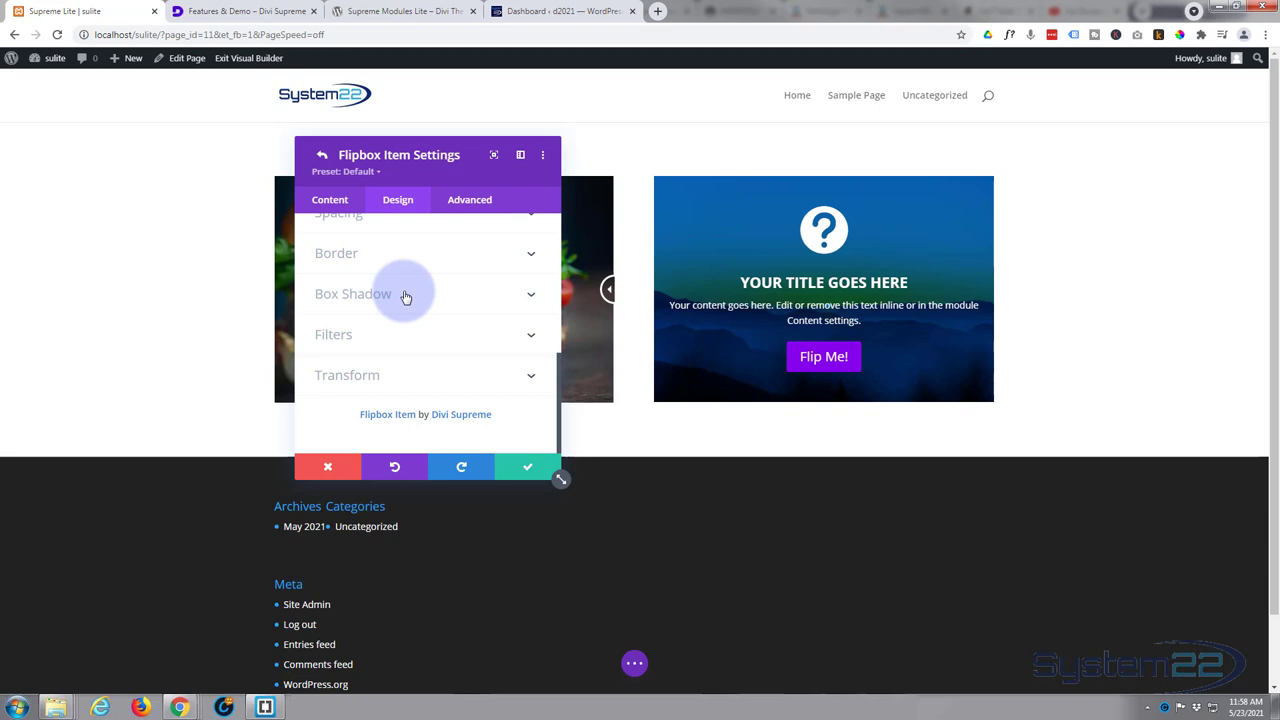
scroll(405, 297, up, 2)
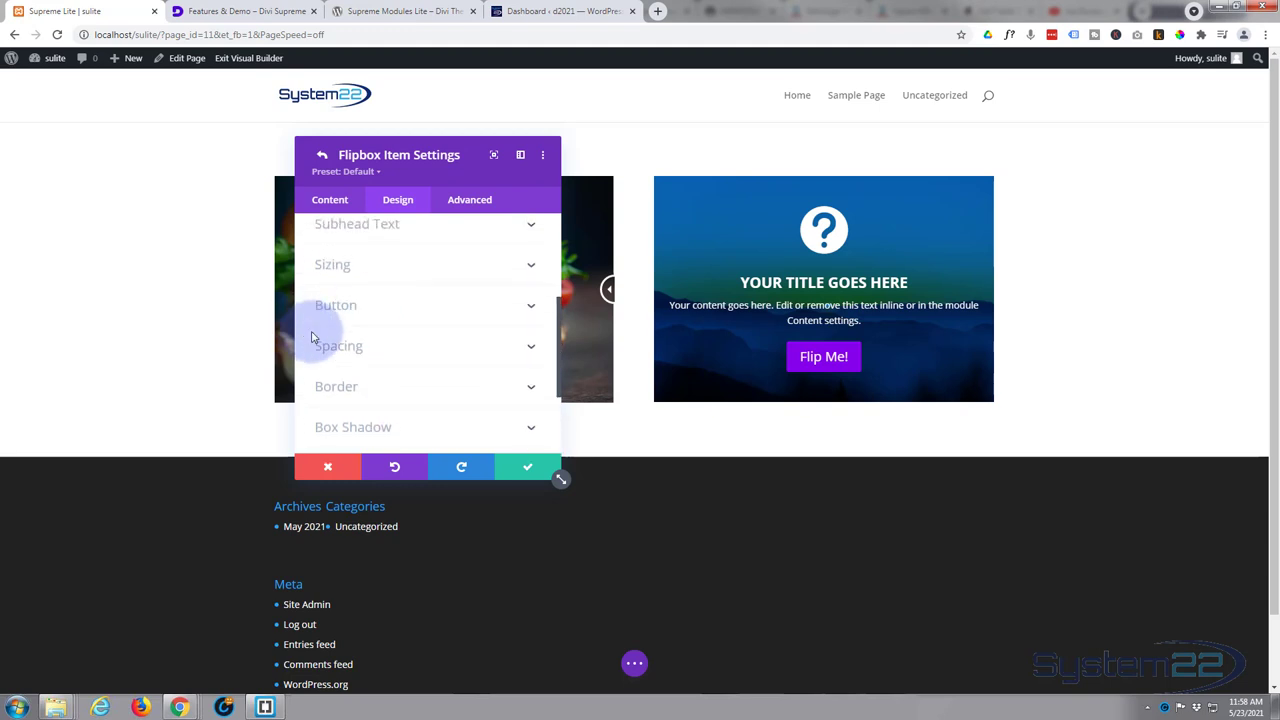
click(392, 348)
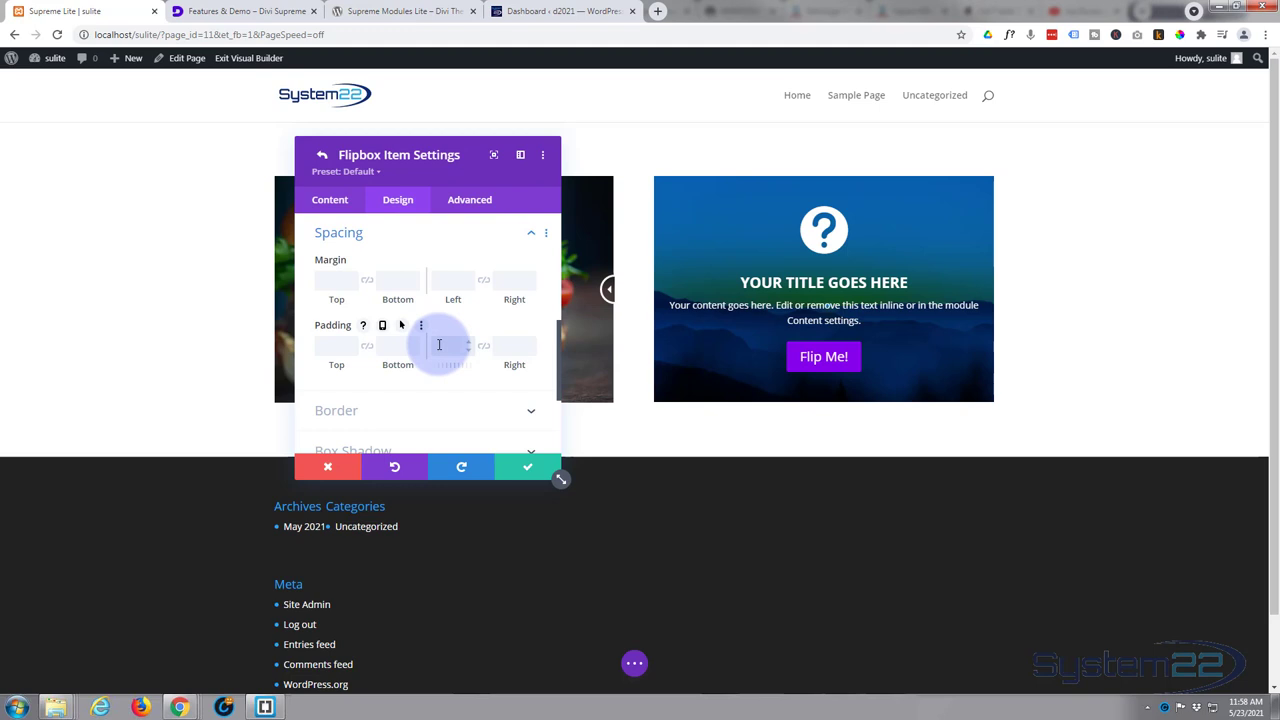
Set the second item's padding to 50px with equal left and right values.
text(50px)
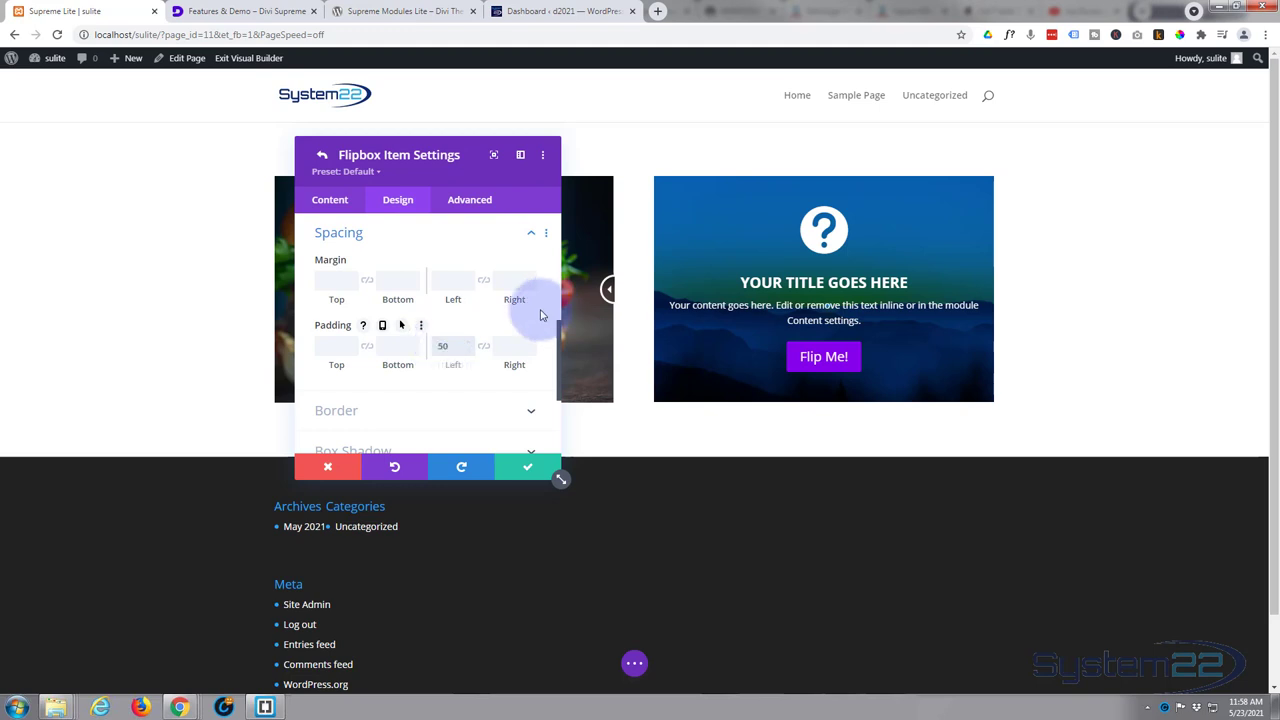
click(483, 347)
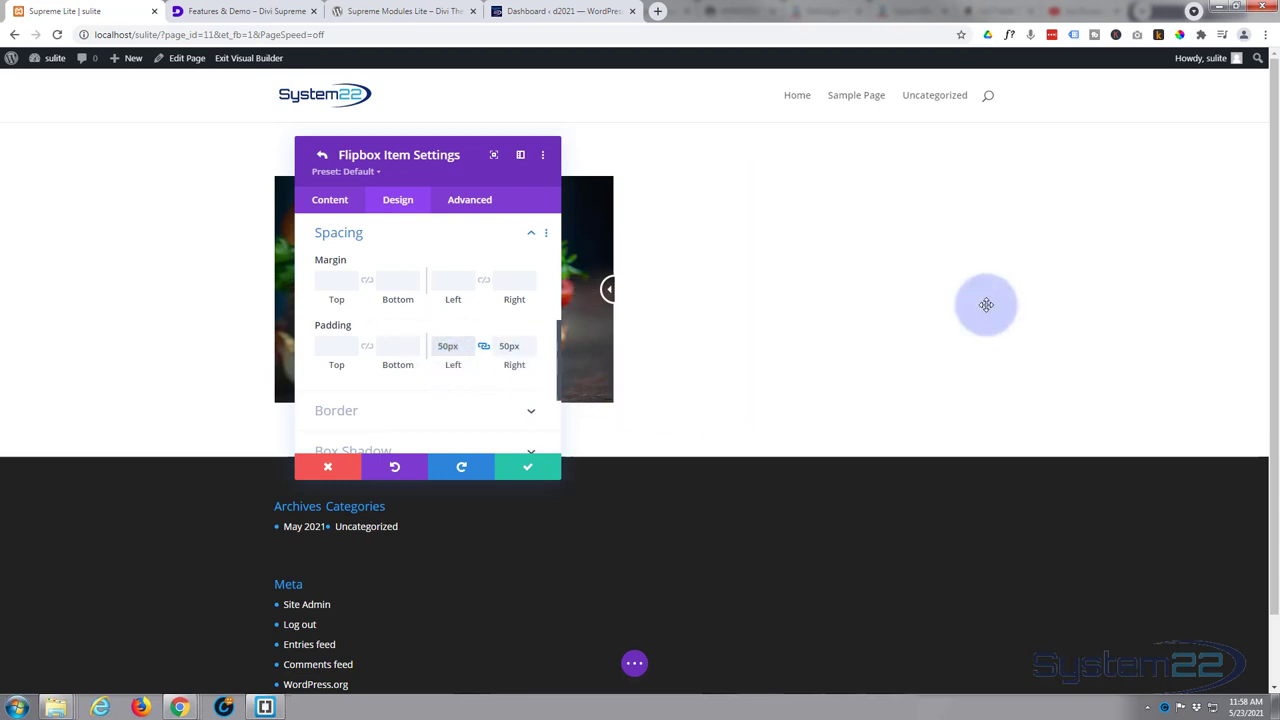
click(413, 350)
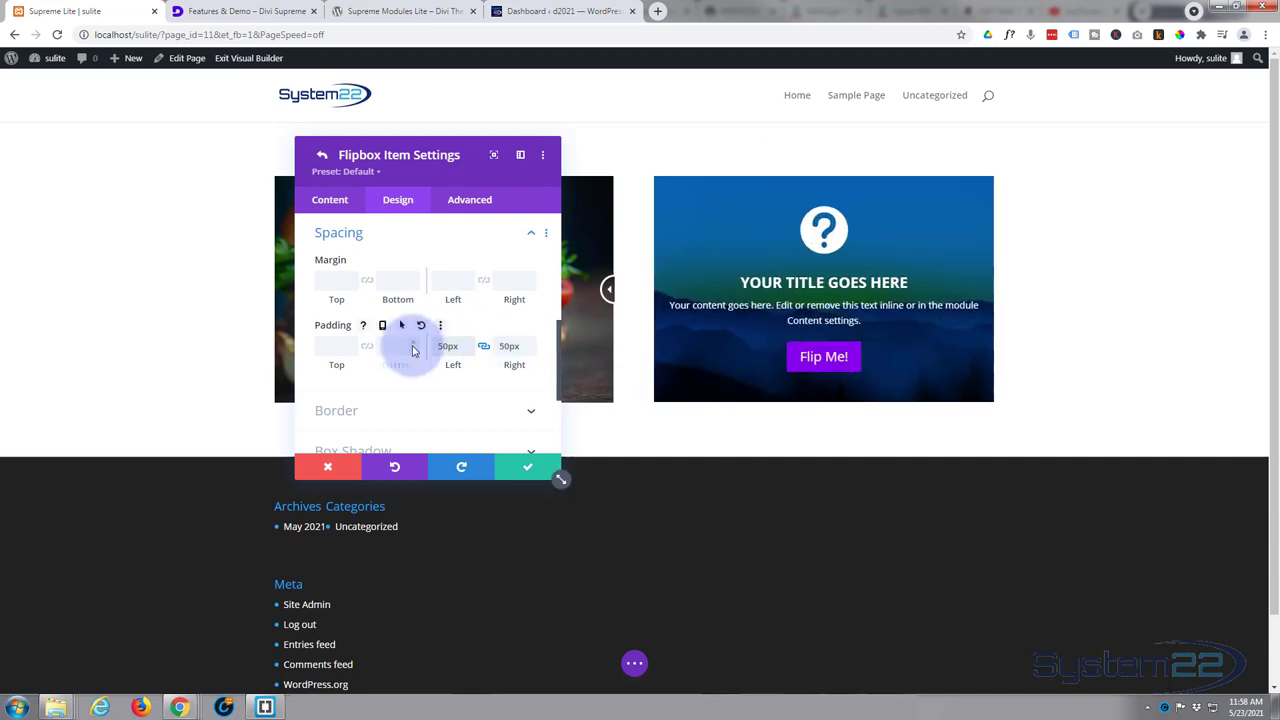
scroll(413, 350, down, 3)
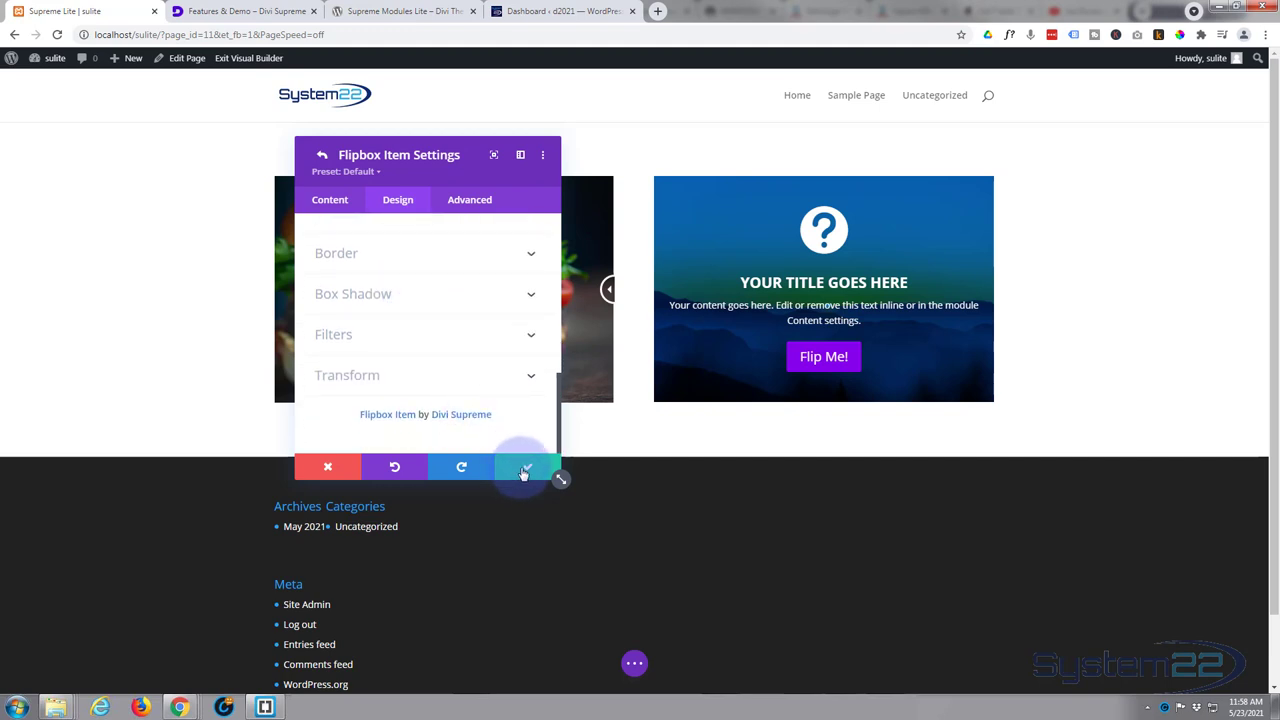
Change the back side's button text from Flip Me! to Read More and save the item.
click(329, 205)
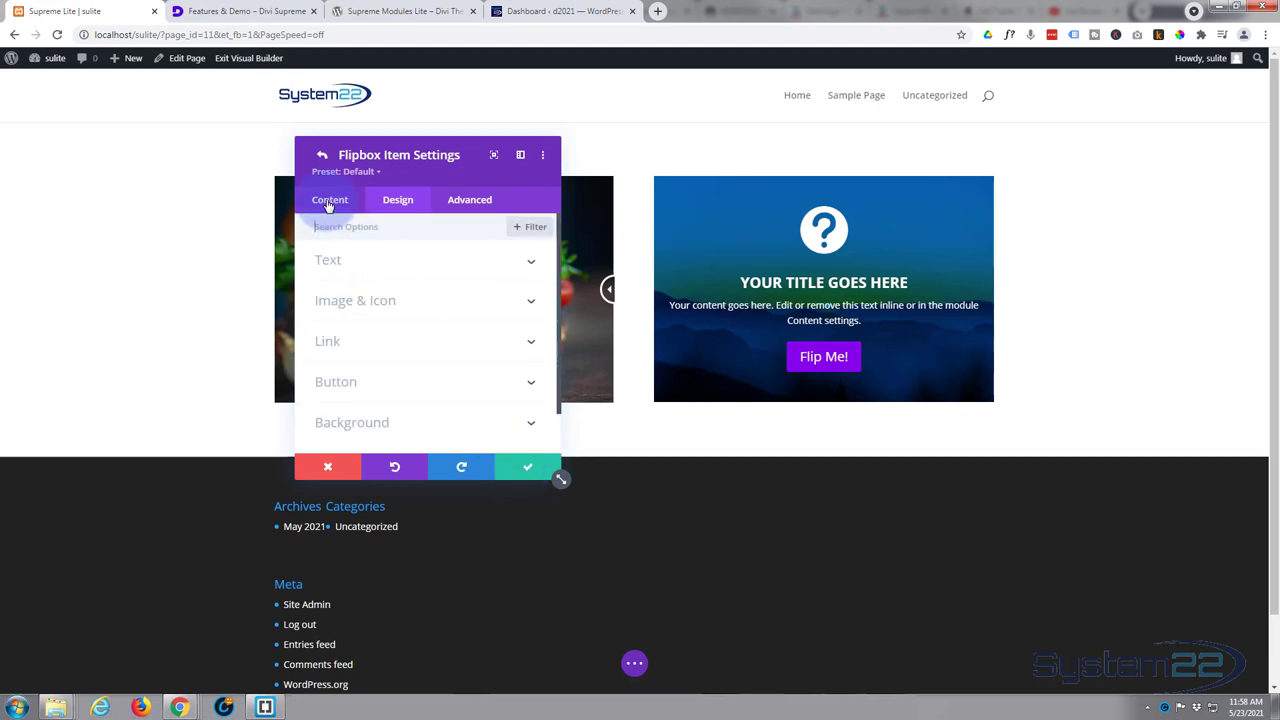
click(397, 383)
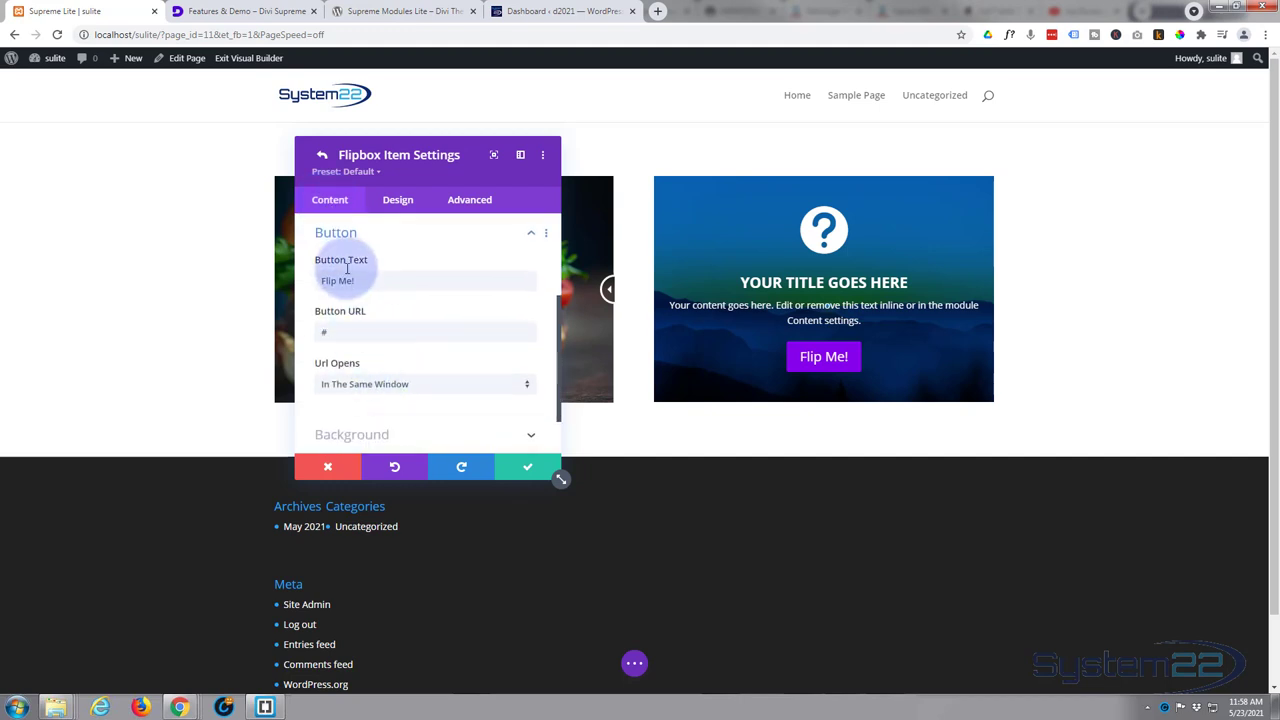
drag(366, 280, 302, 281)
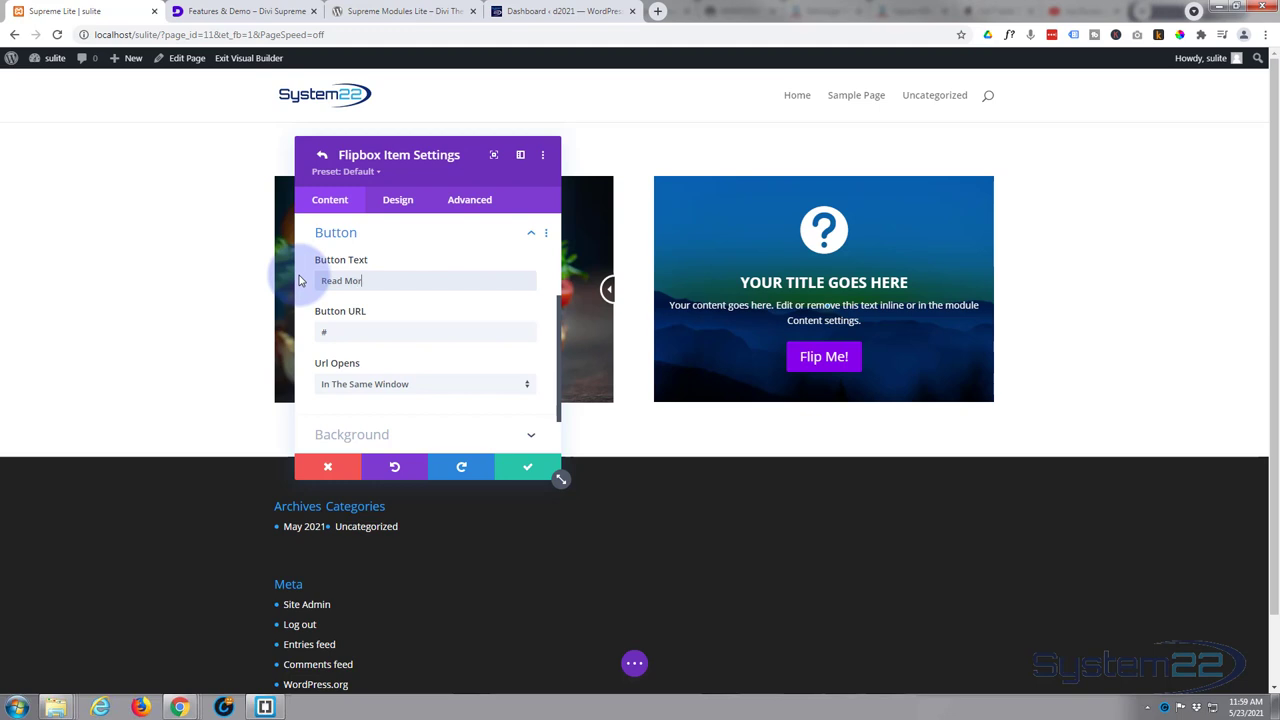
text(Read More)
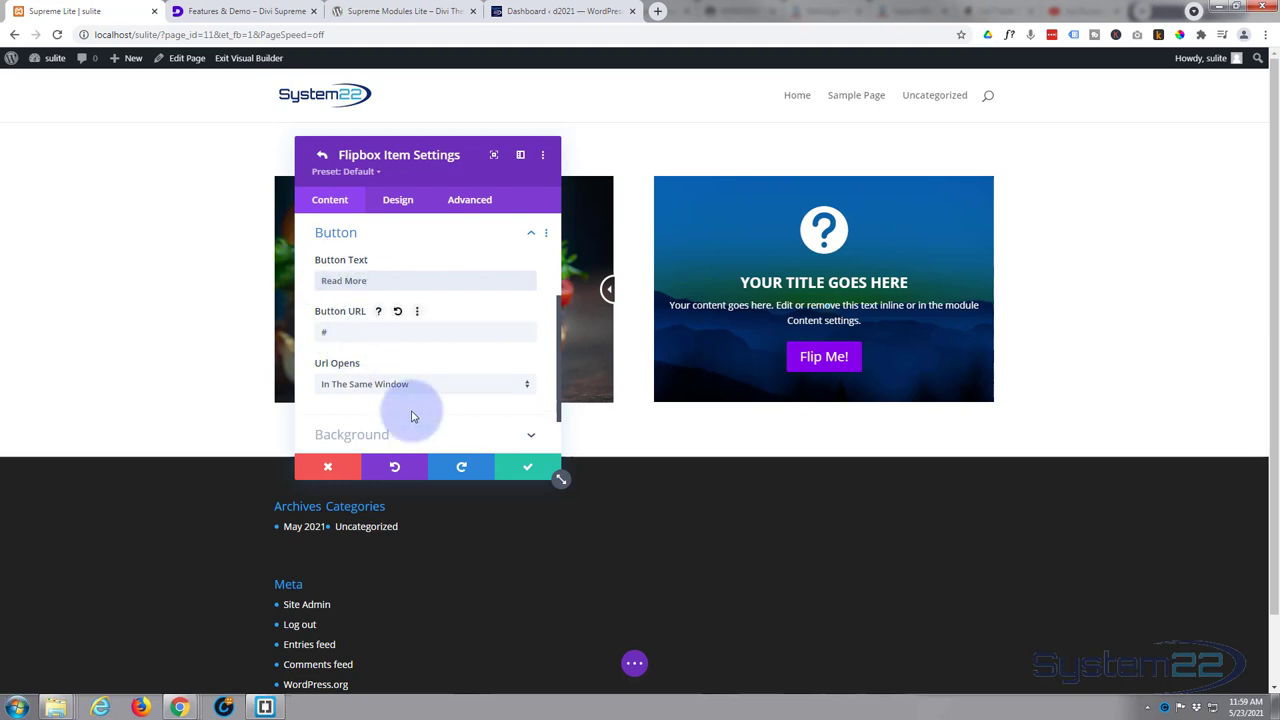
click(520, 467)
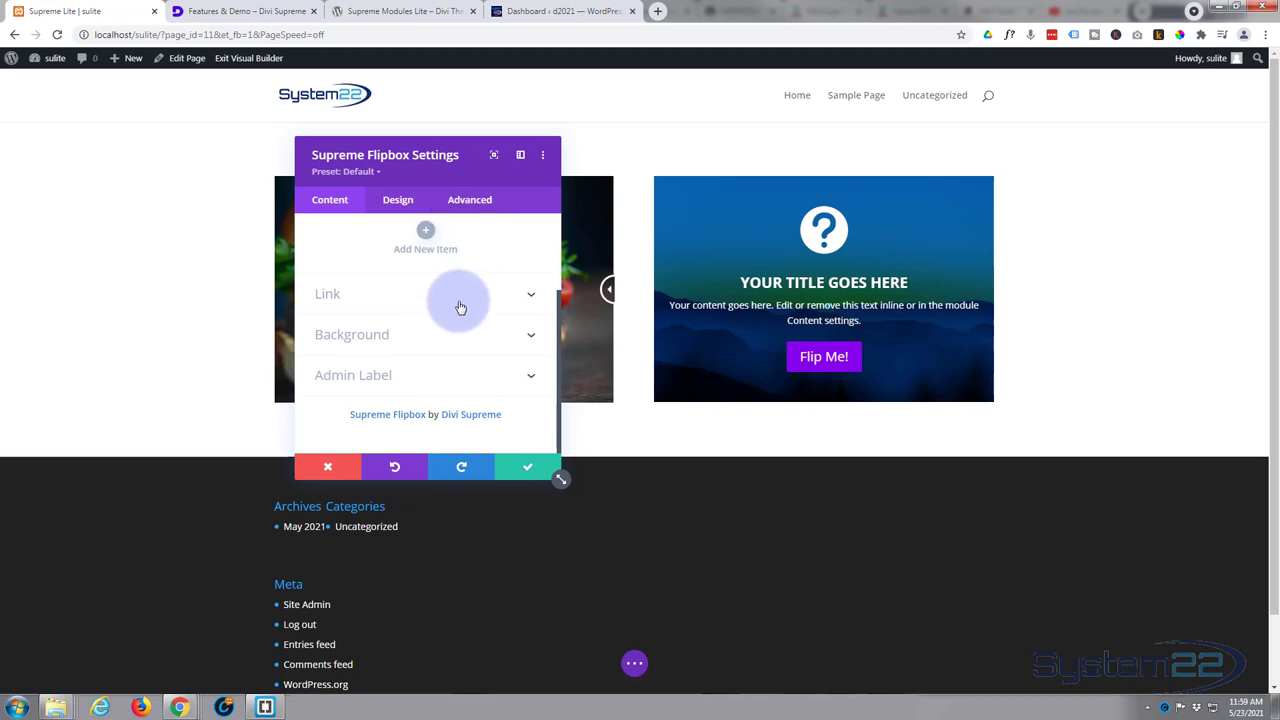
Set the Flipbox Effect to Flip Down under Design > Animation.
scroll(460, 307, up, 5)
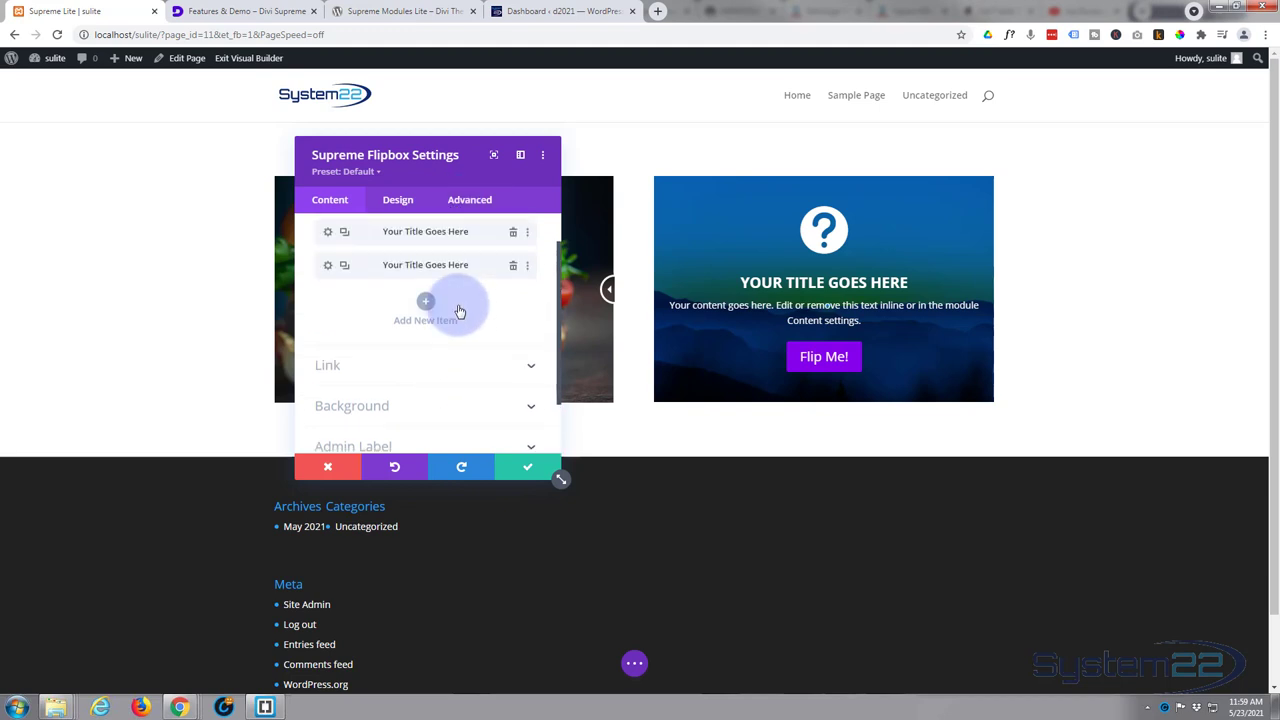
click(404, 204)
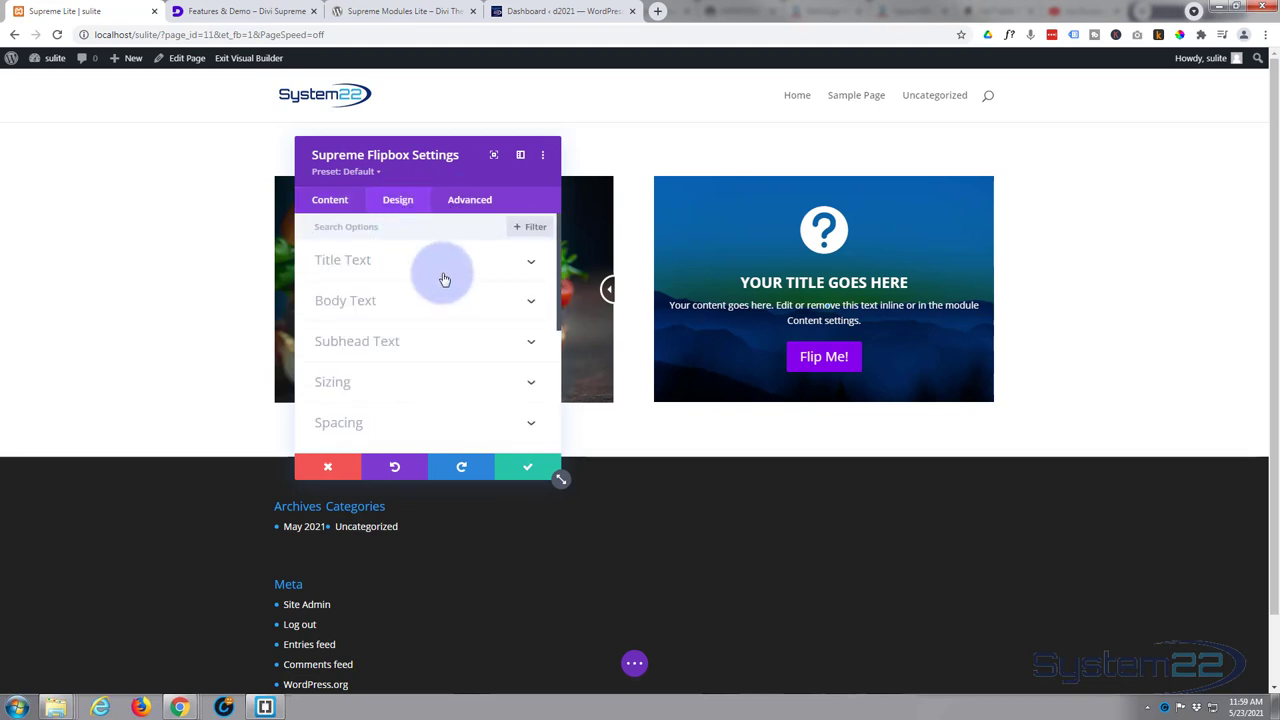
scroll(445, 268, down, 1)
scroll(445, 266, down, 6)
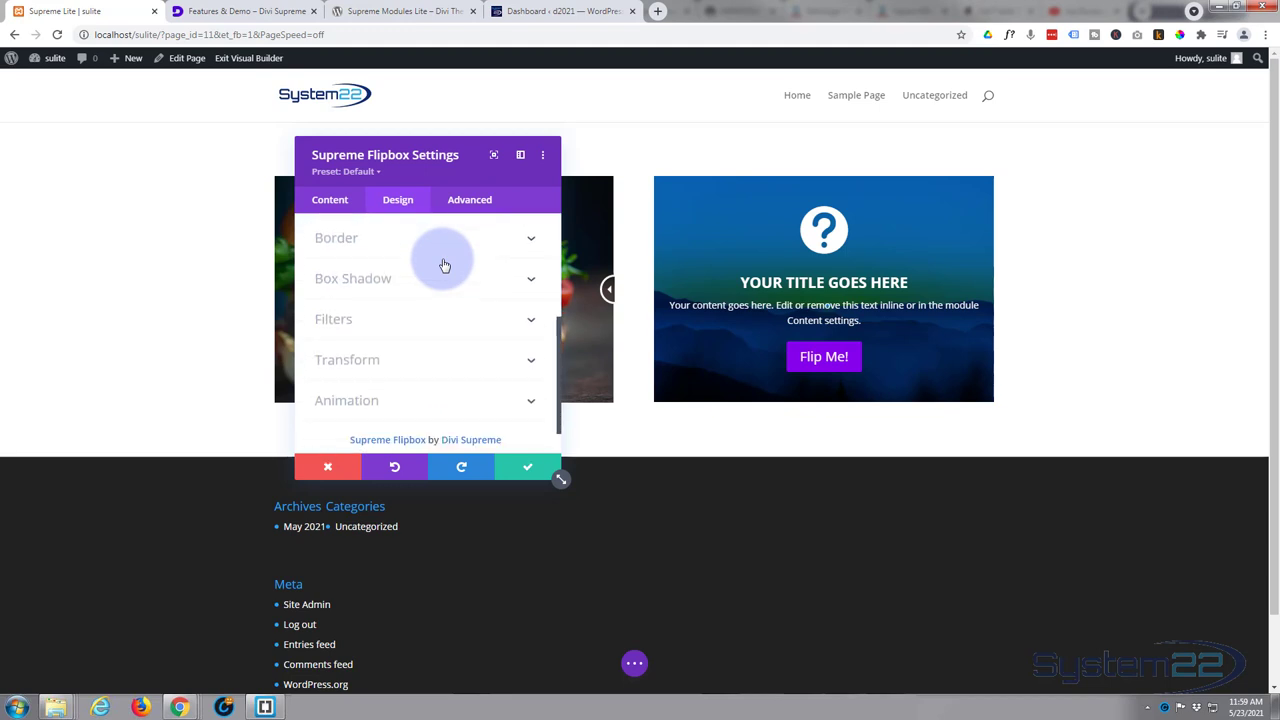
click(418, 376)
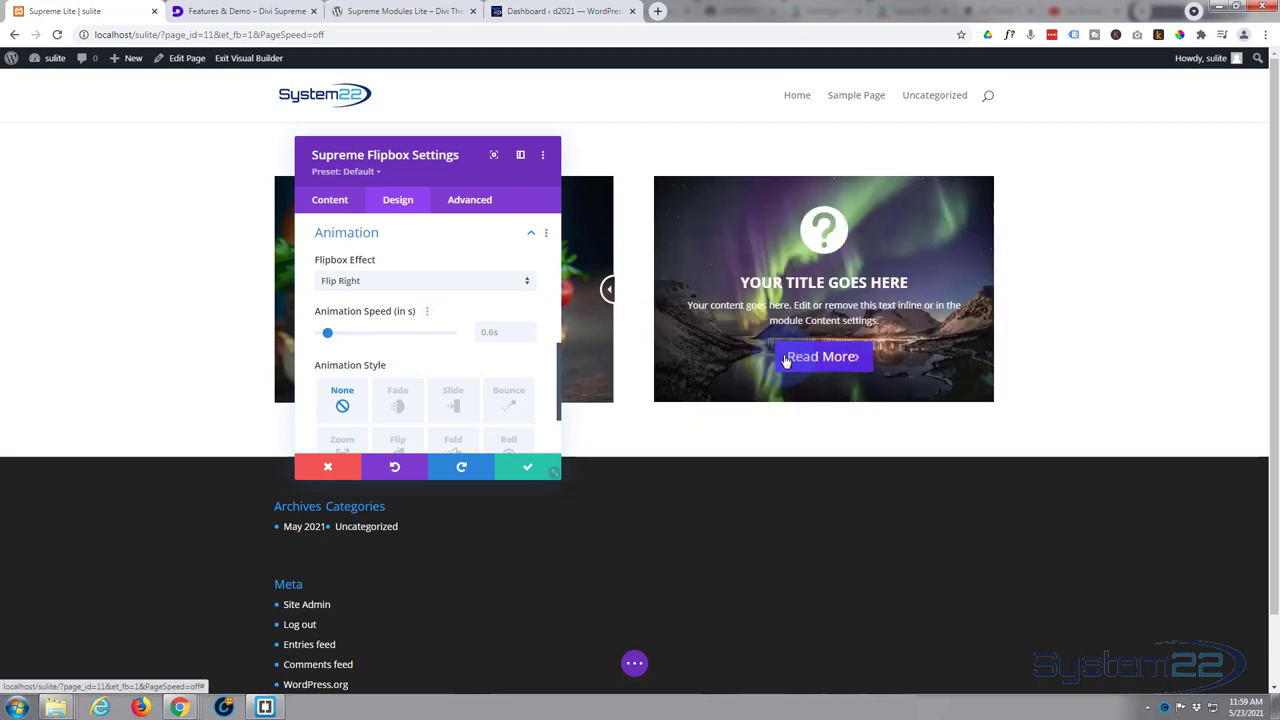
click(1034, 315)
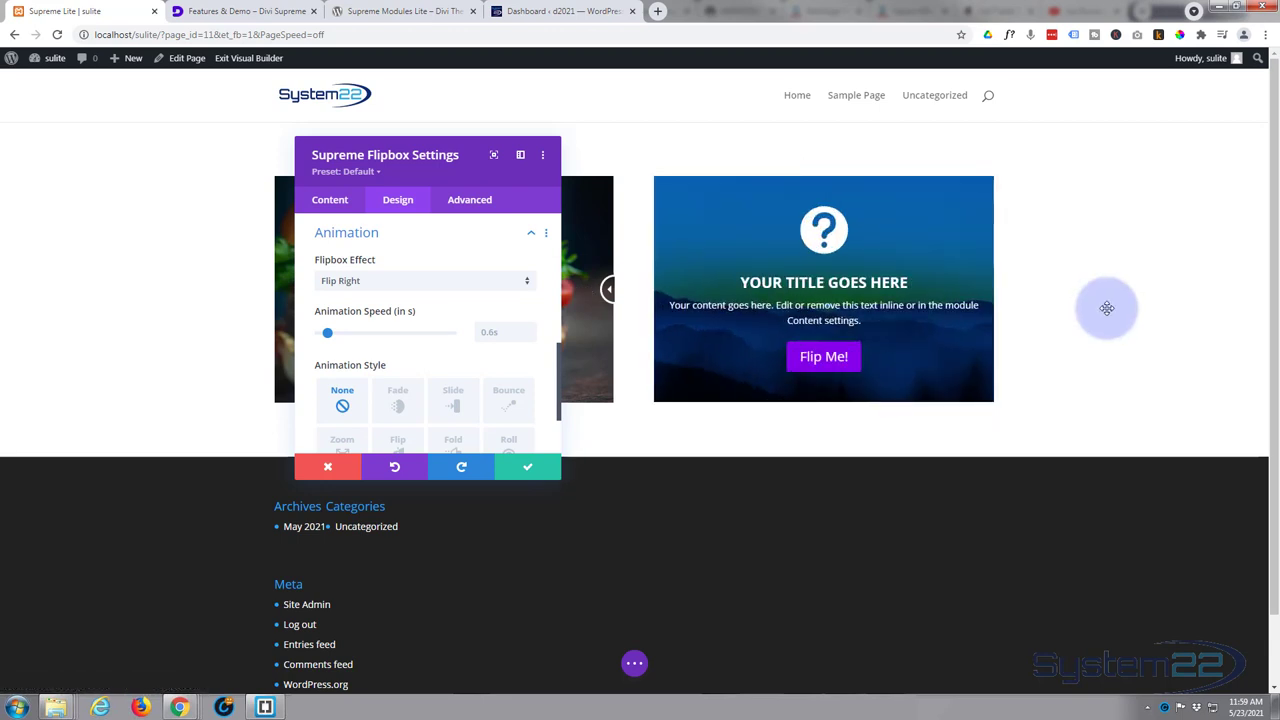
click(383, 284)
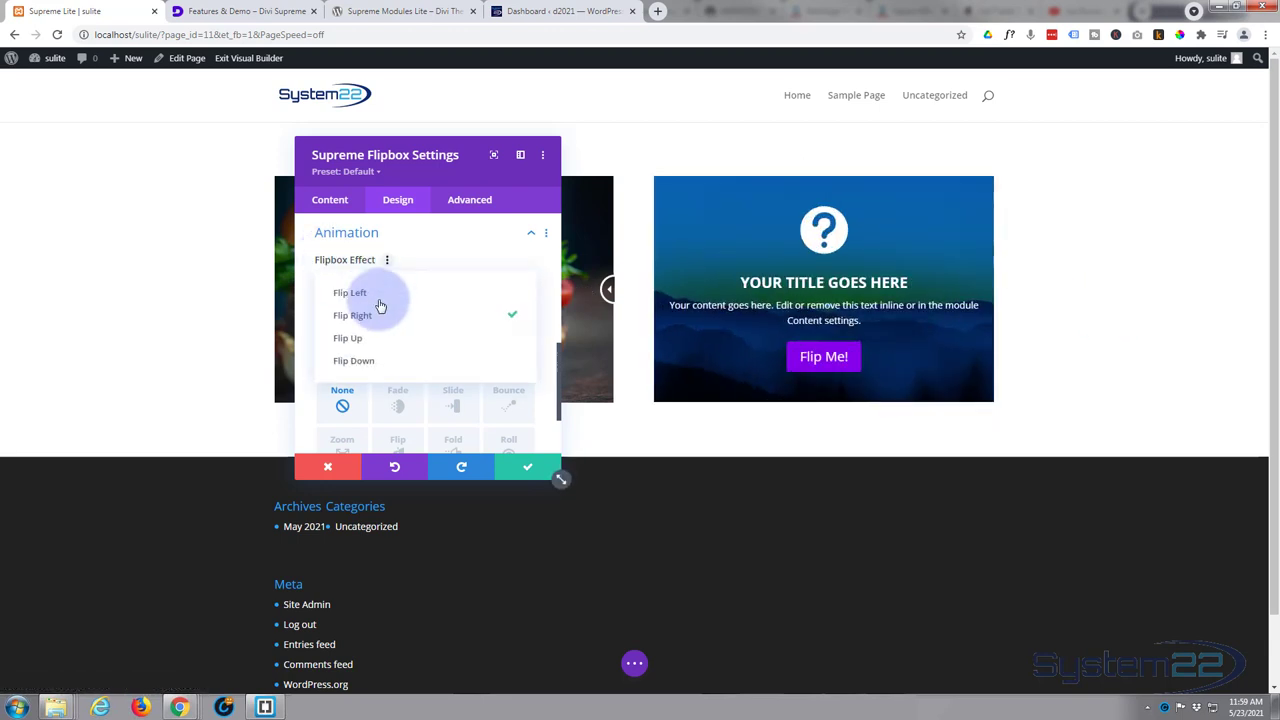
click(380, 361)
Set the flip animation speed to 0.7s.
mouse_move(734, 385)
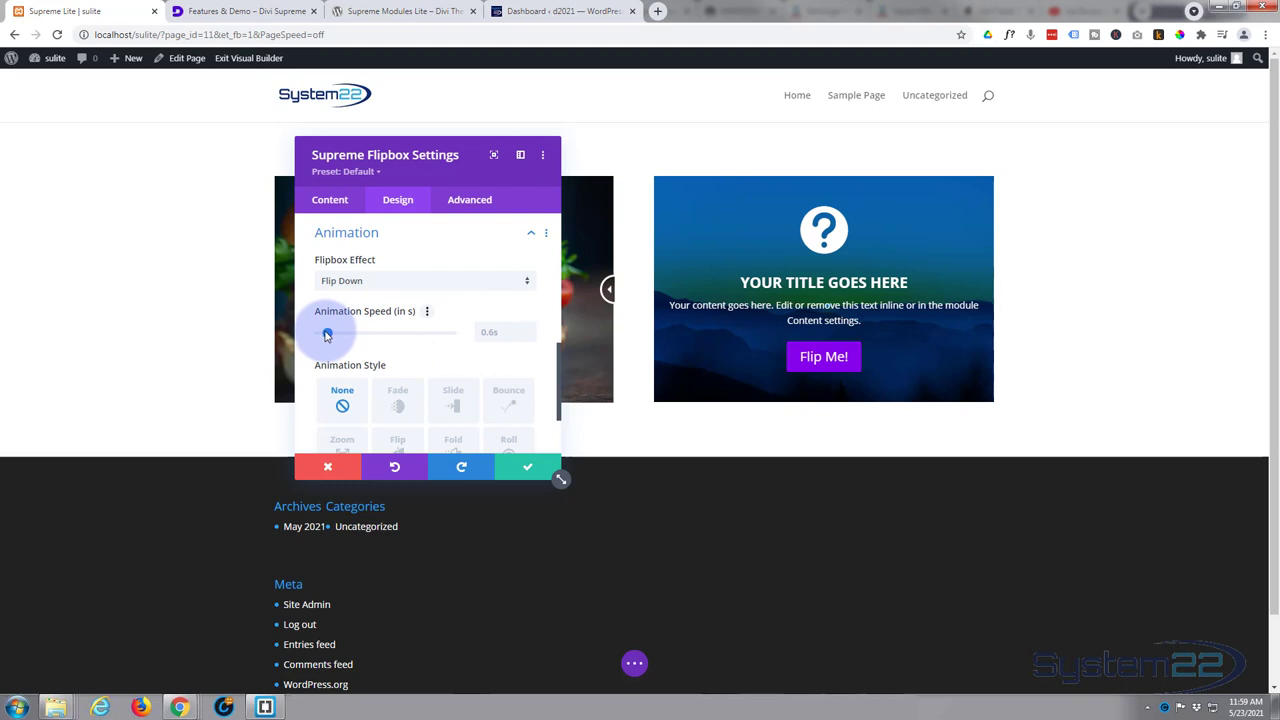
drag(327, 335, 325, 336)
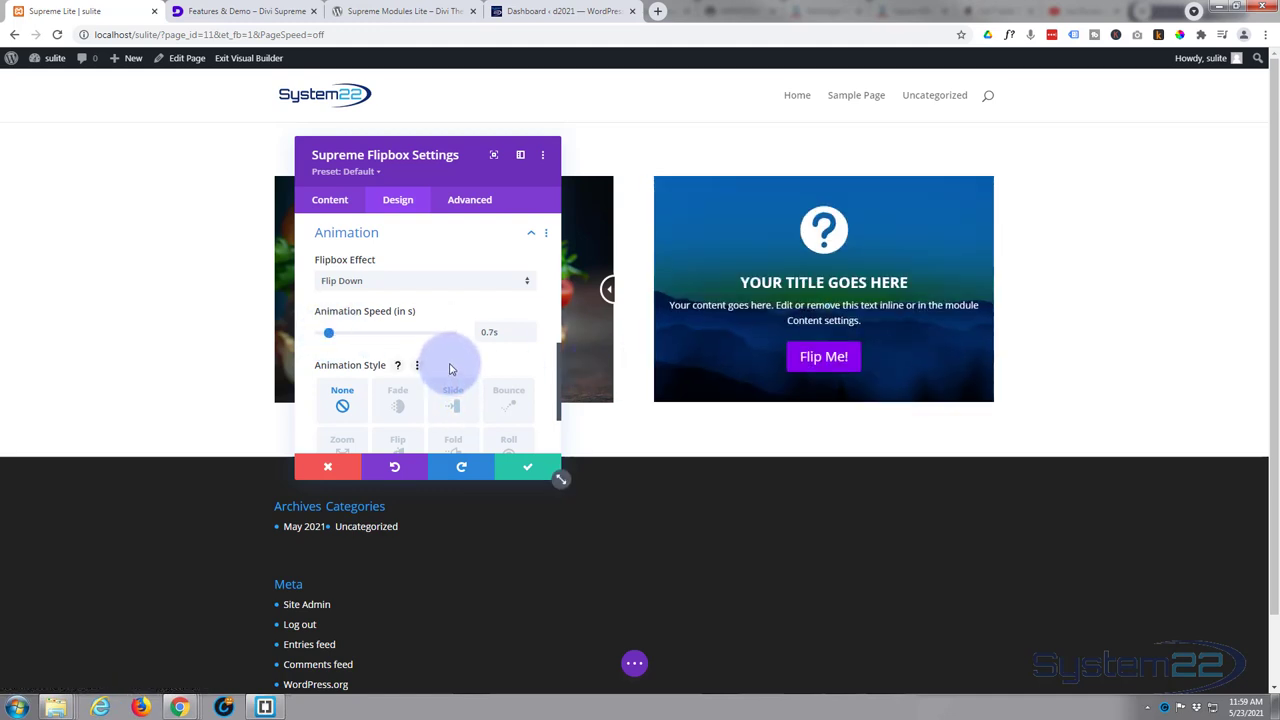
scroll(425, 309, down, 1)
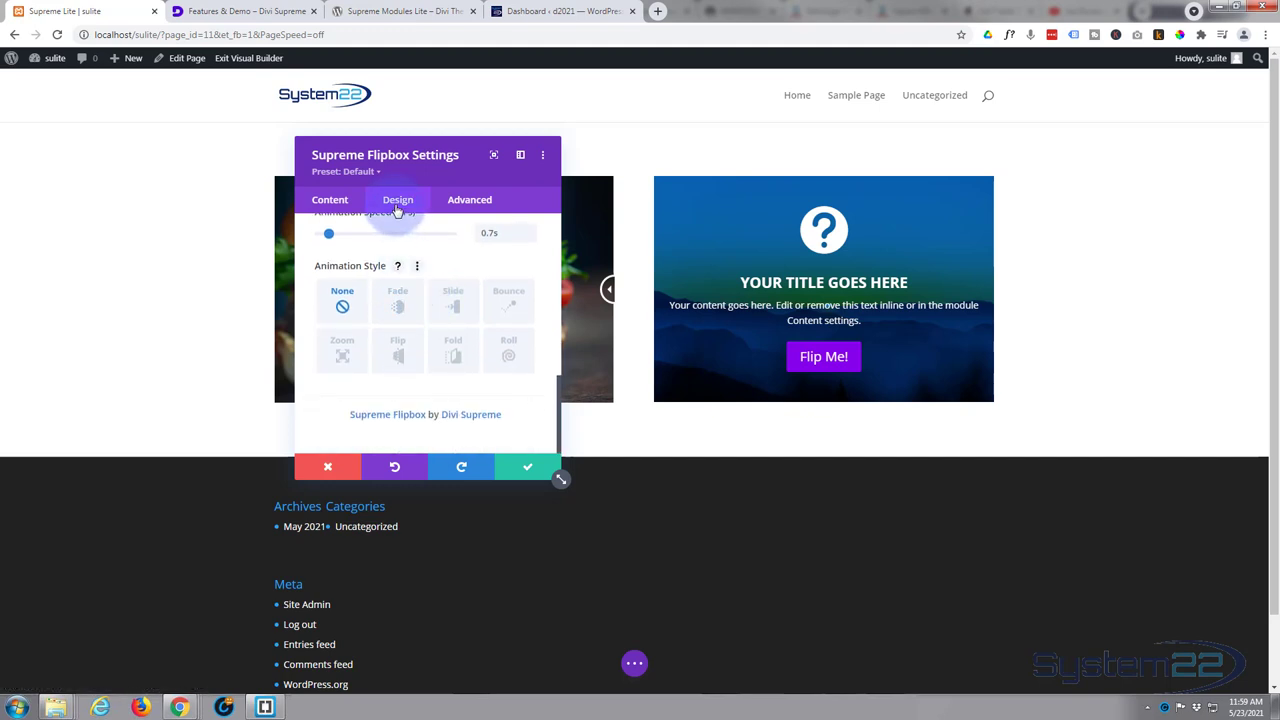
scroll(386, 353, up, 1)
scroll(384, 348, up, 5)
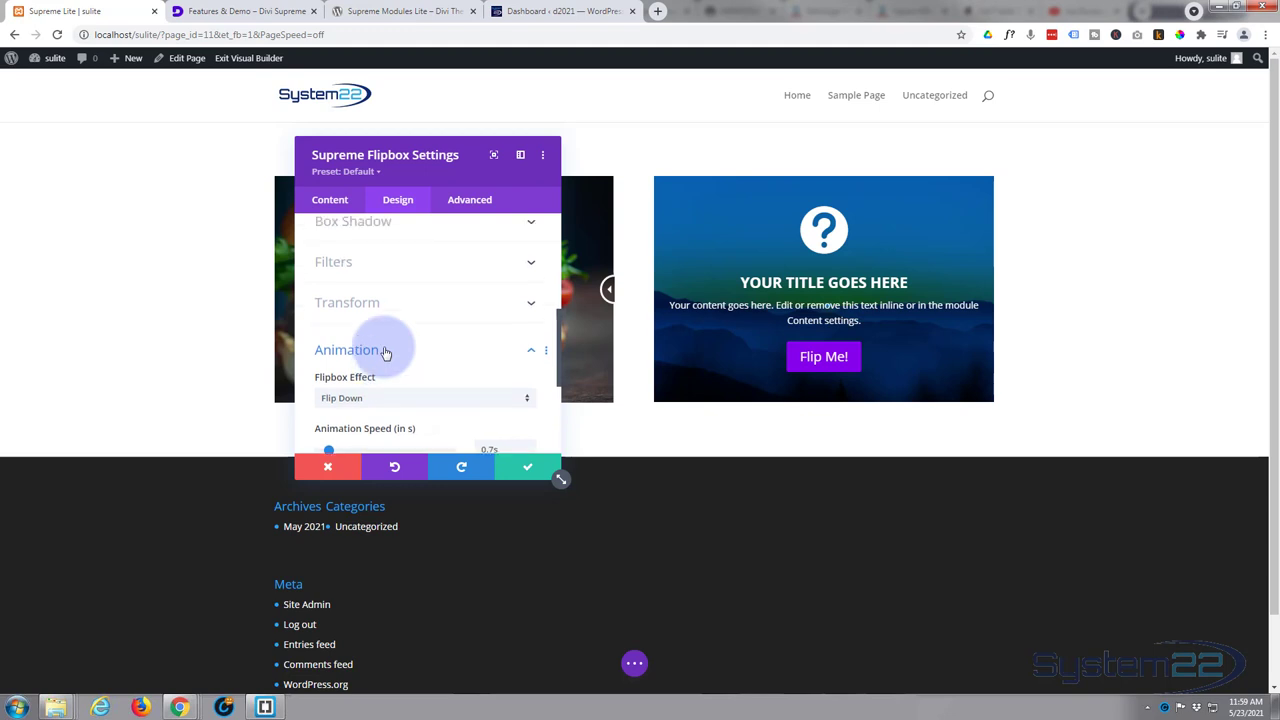
Apply a box shadow preset to the flipbox and save its settings.
click(406, 337)
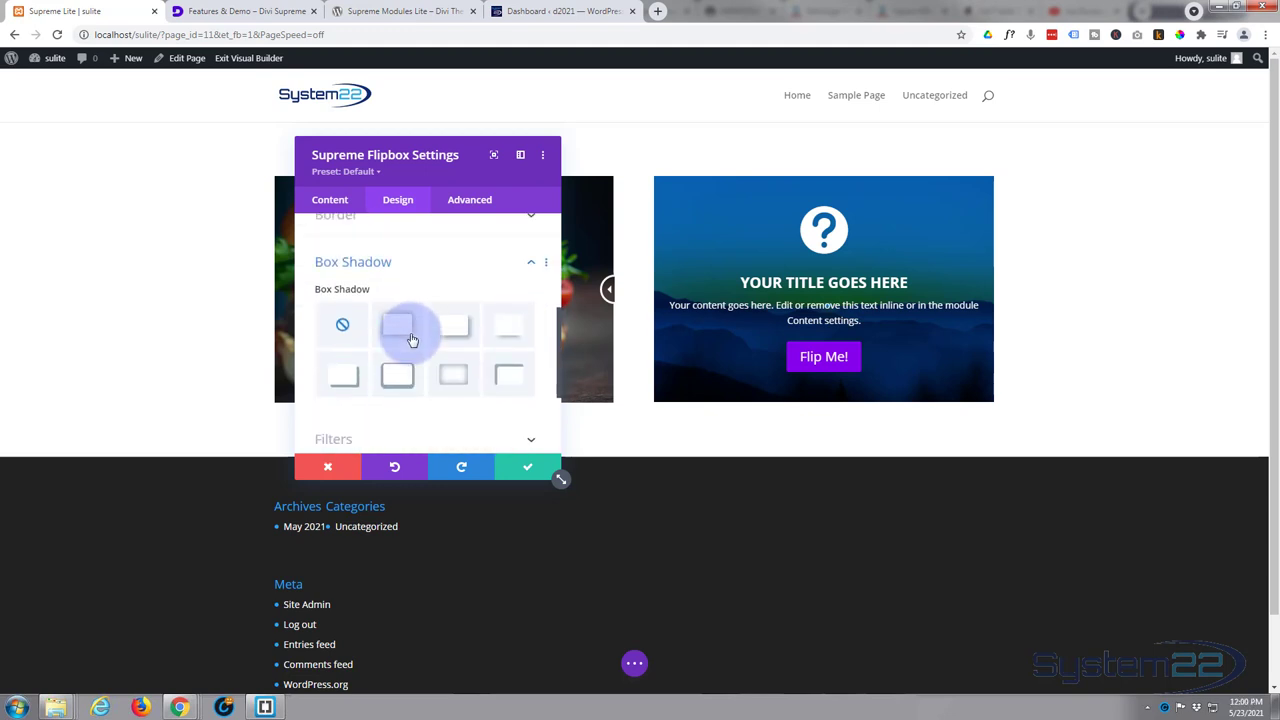
click(505, 303)
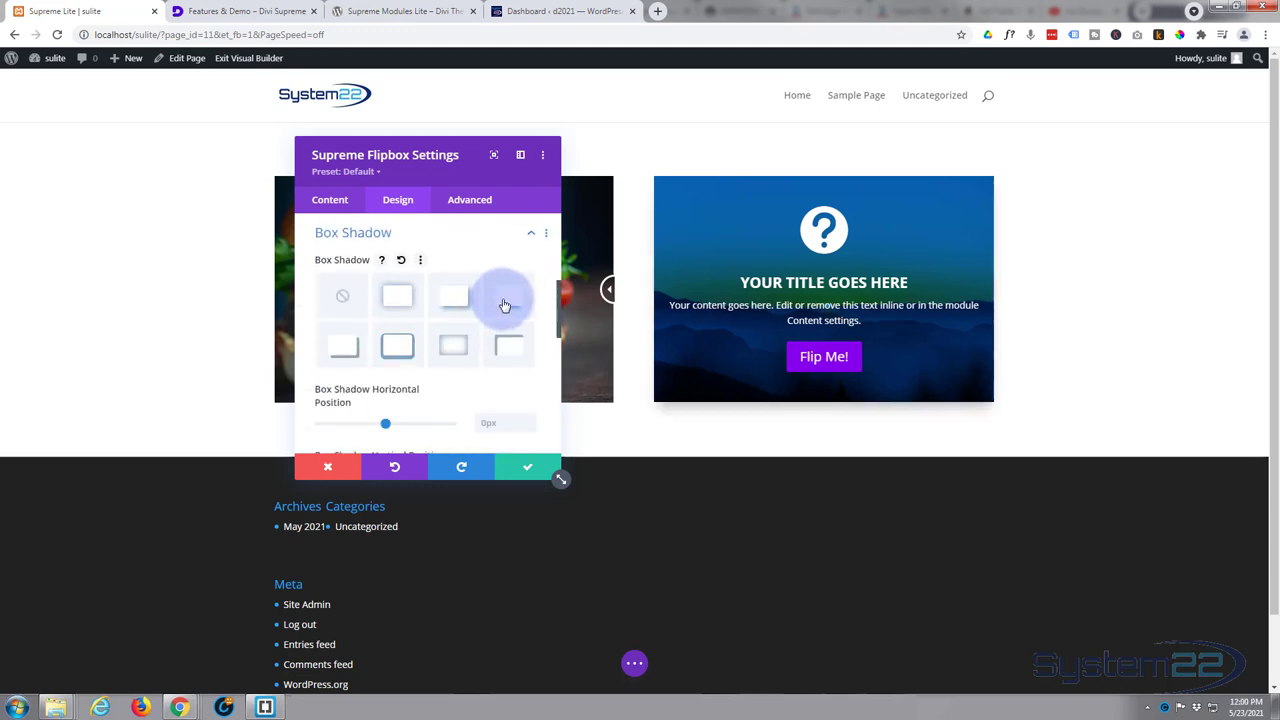
click(515, 470)
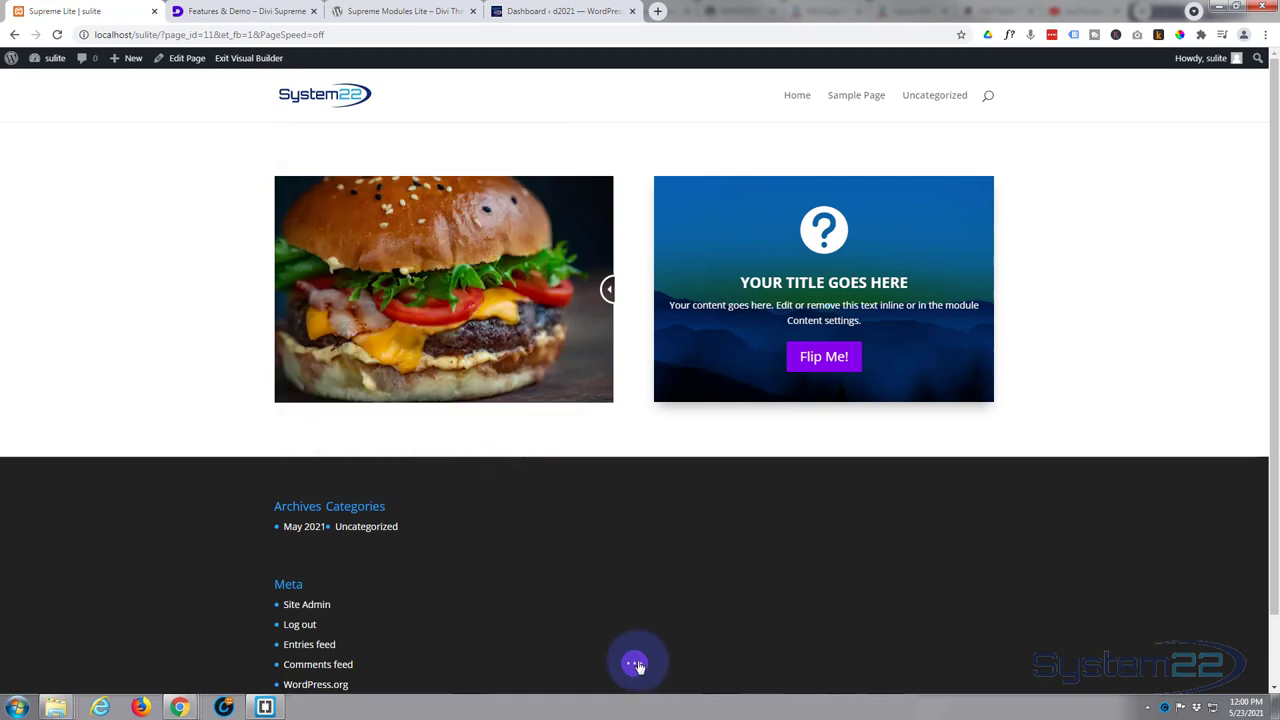
Save the page as a draft and exit the Visual Builder.
click(636, 665)
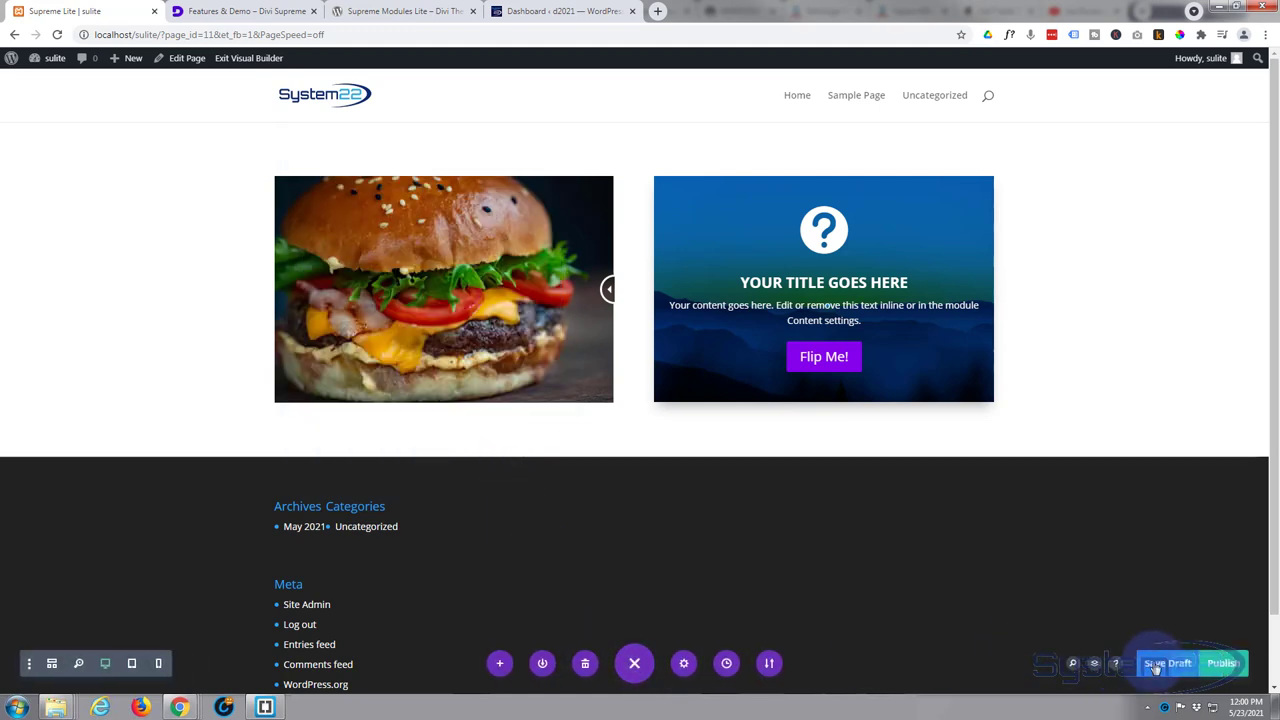
click(1158, 665)
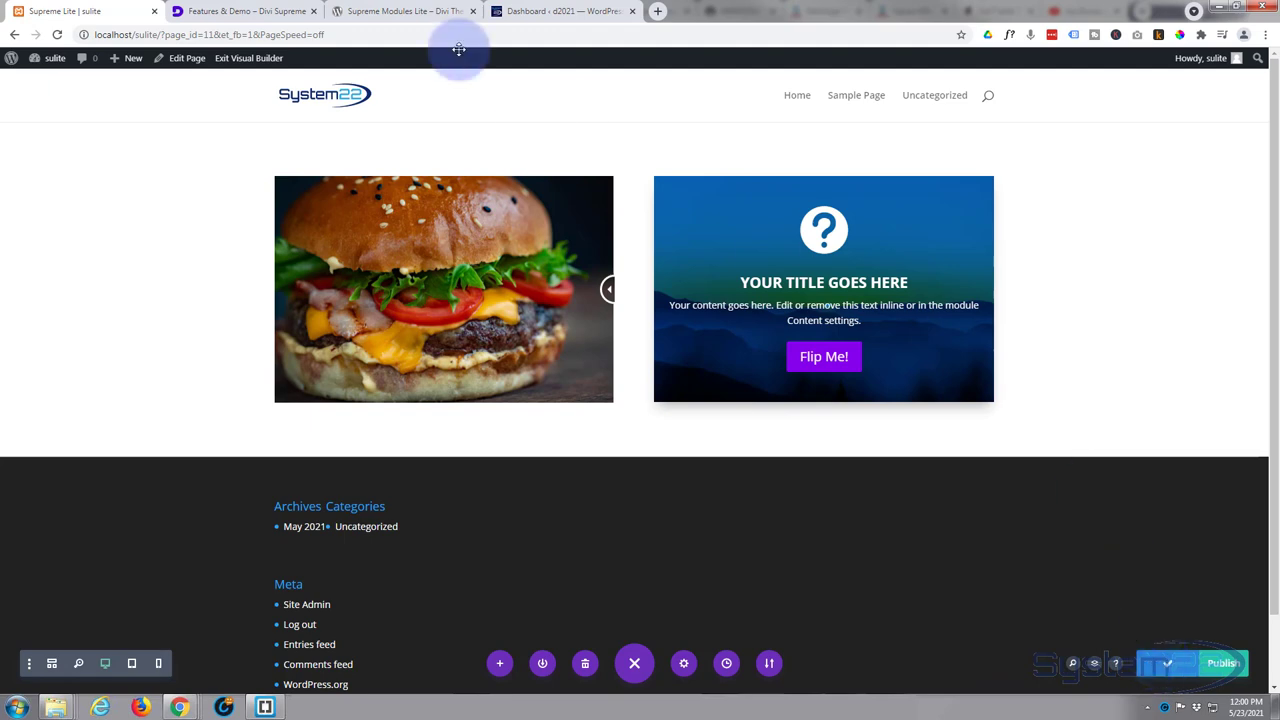
click(257, 60)
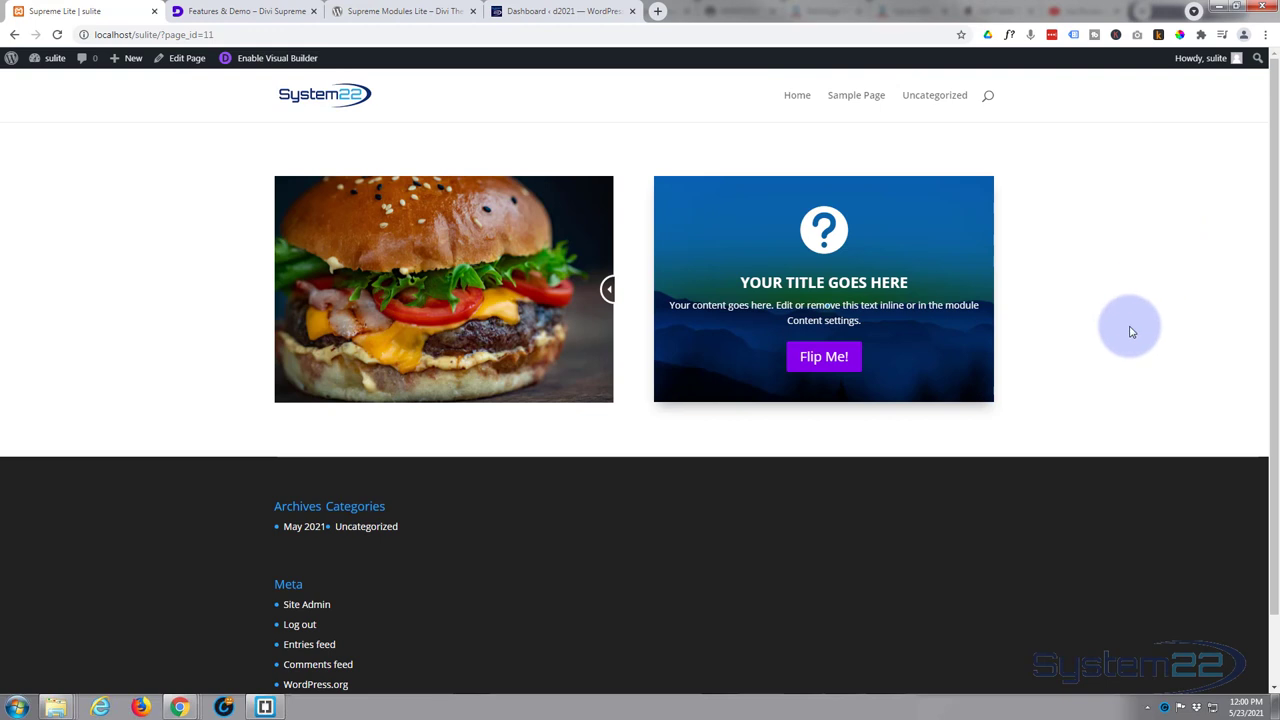
mouse_move(966, 288)
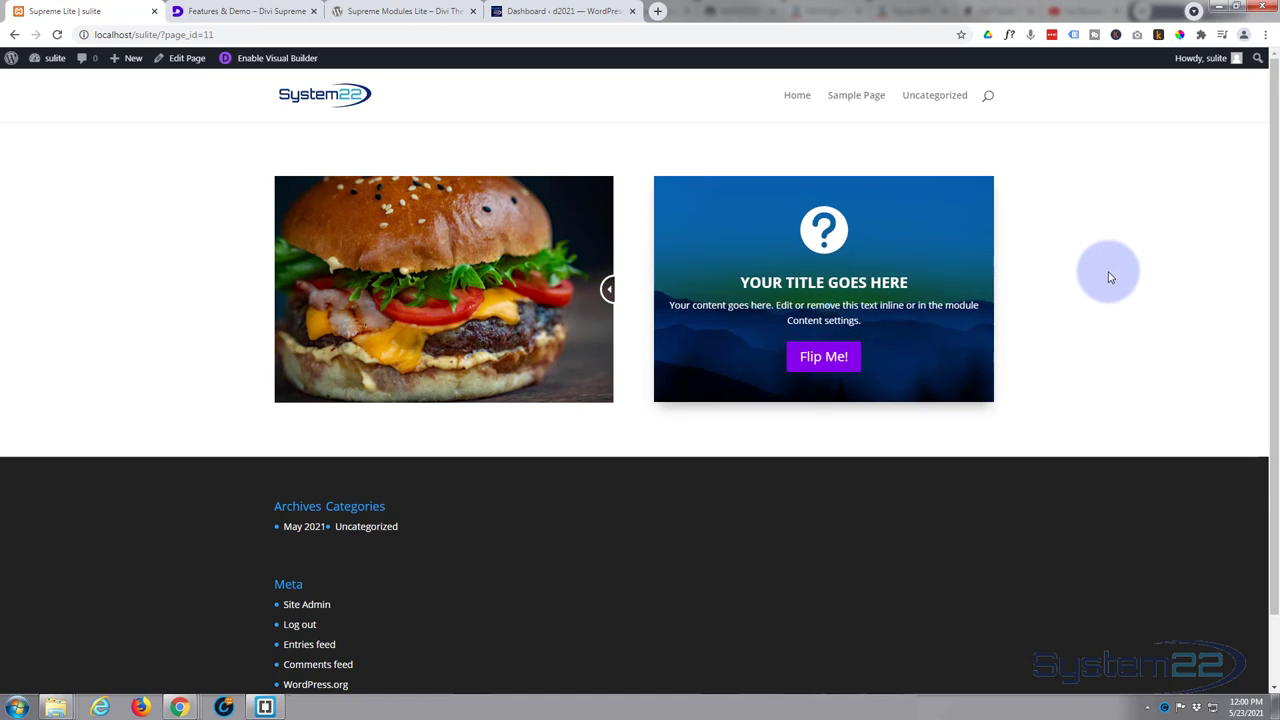
mouse_move(809, 354)
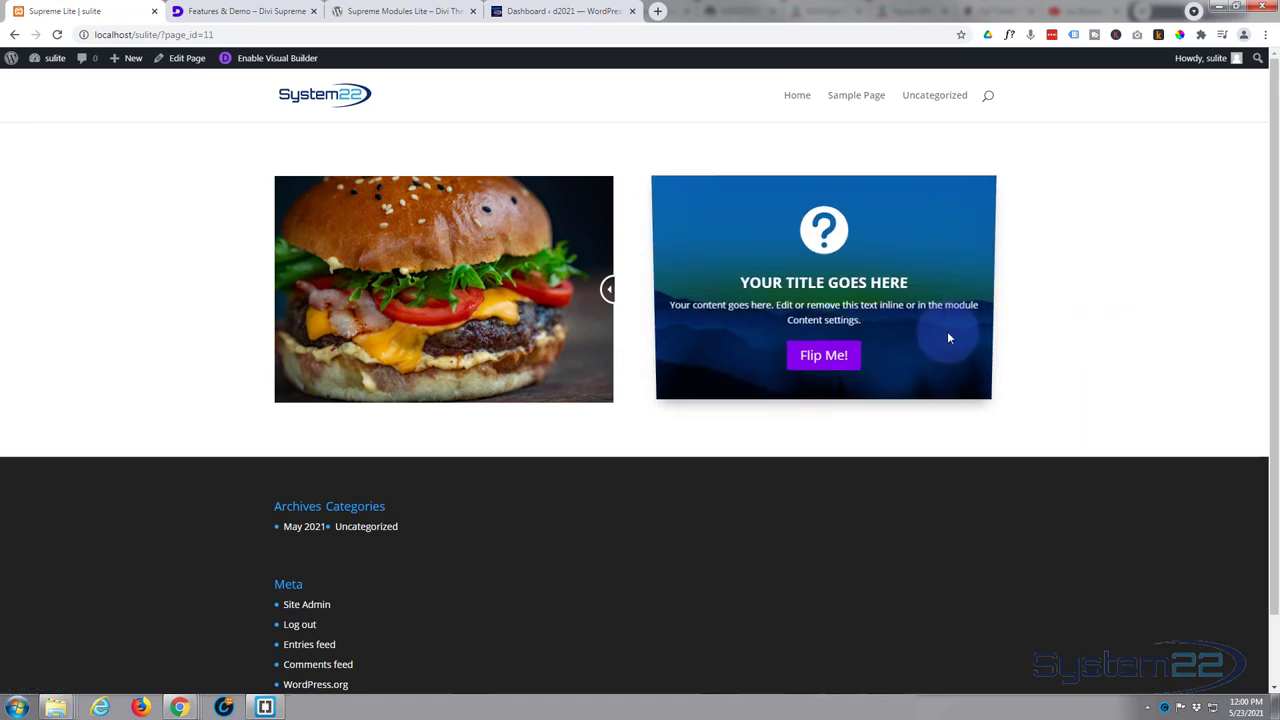
mouse_move(943, 335)
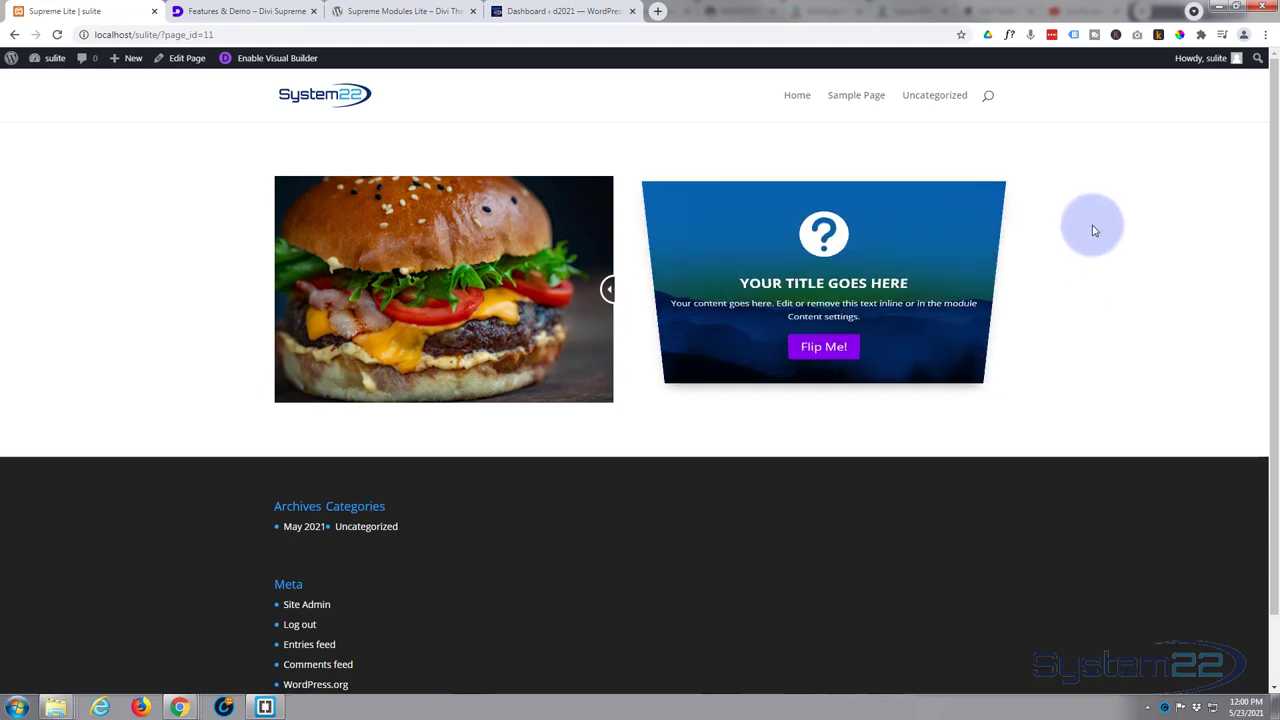
click(396, 12)
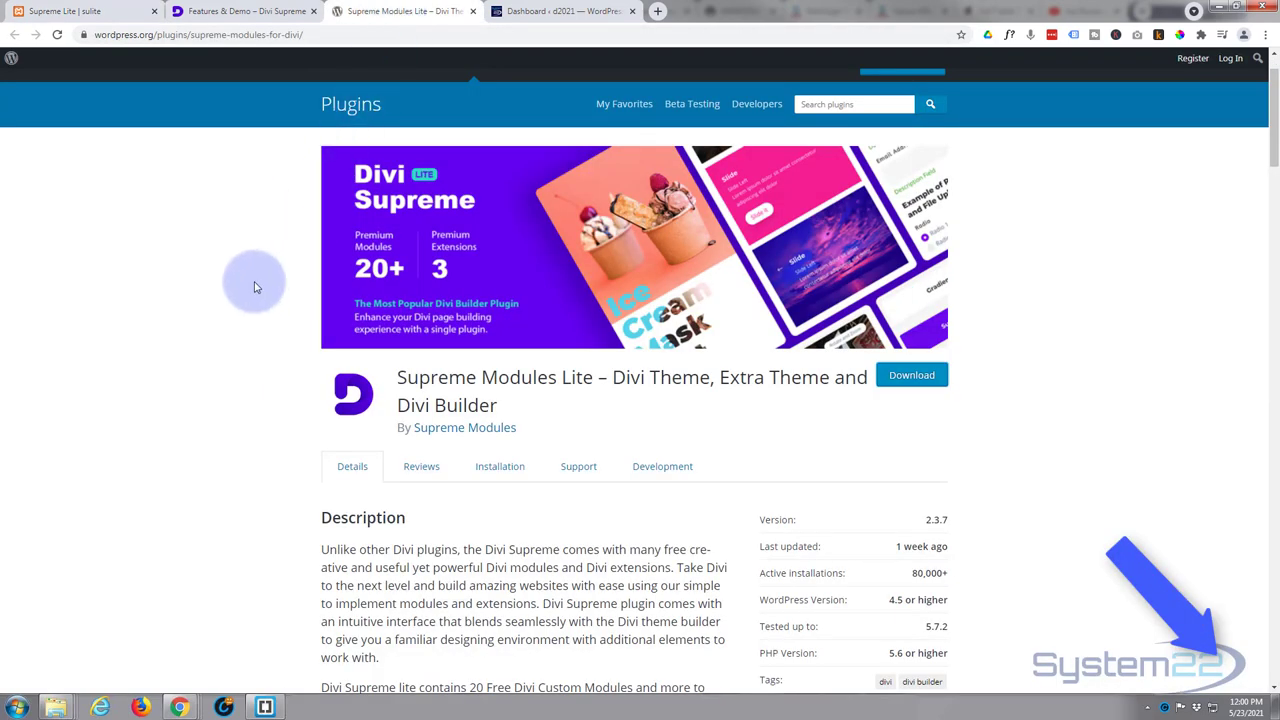
scroll(254, 288, up, 1)
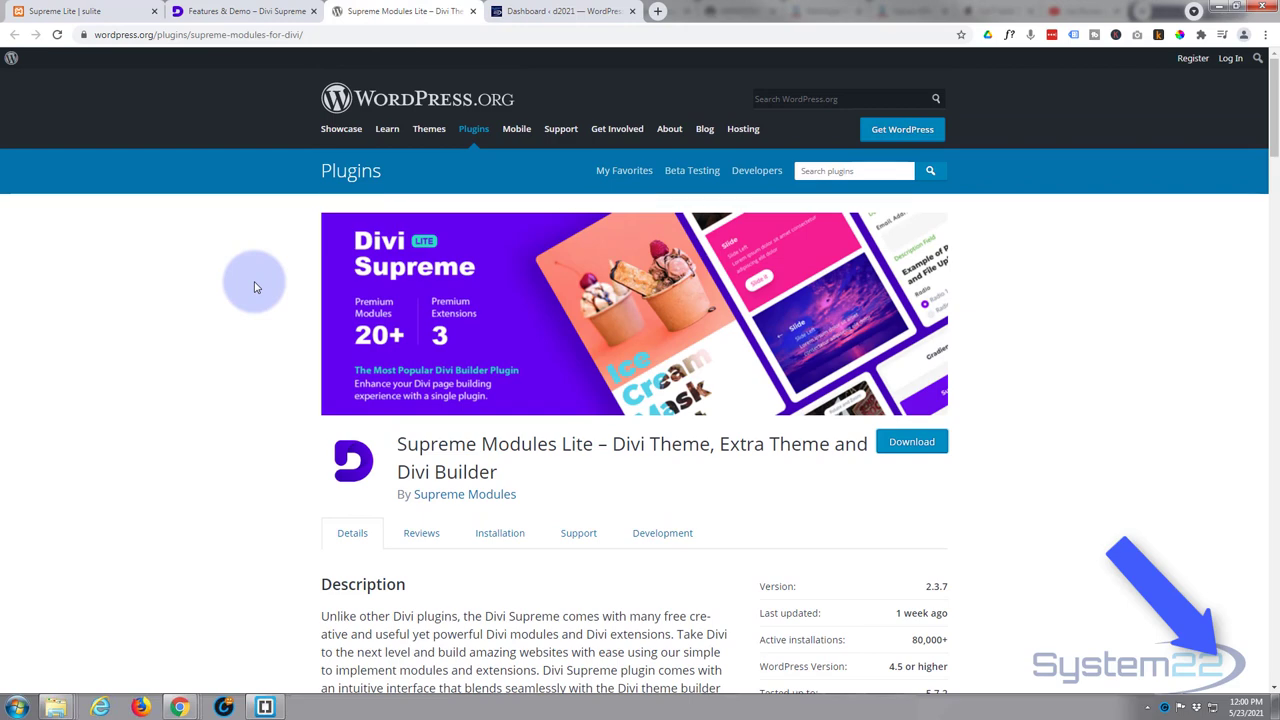
click(228, 12)
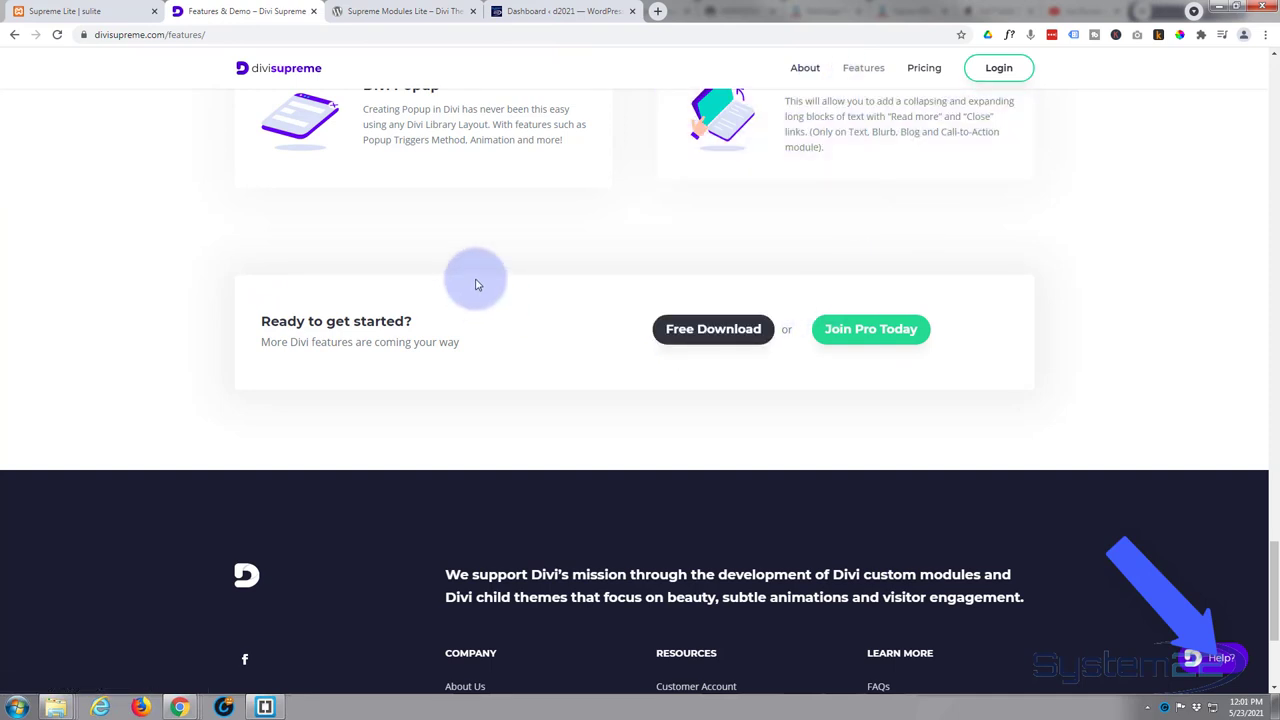
click(108, 13)
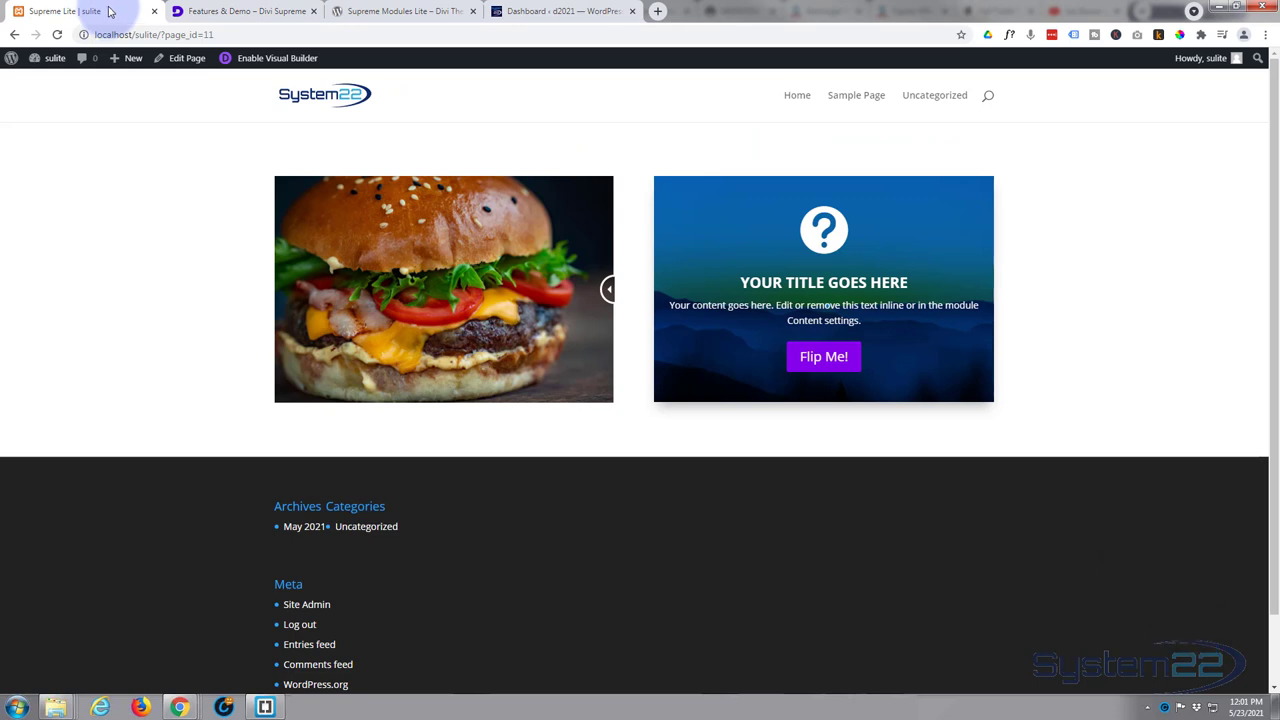
mouse_move(902, 234)
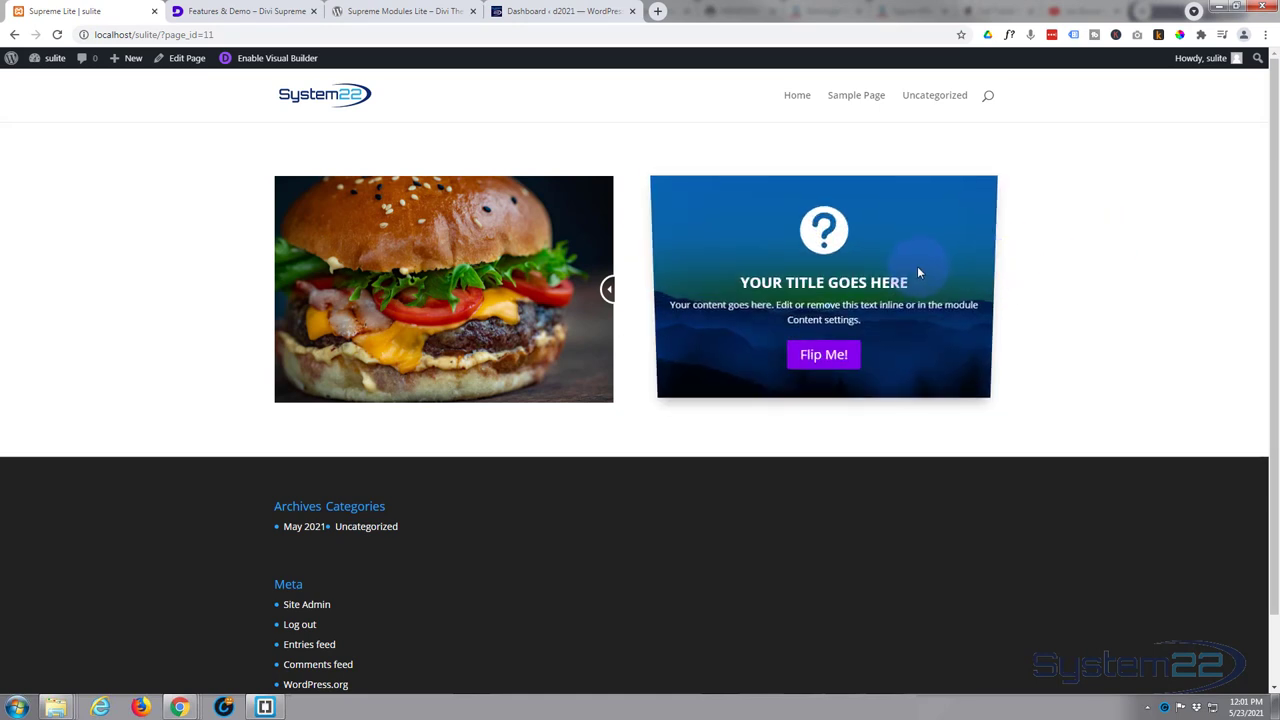
mouse_move(915, 267)
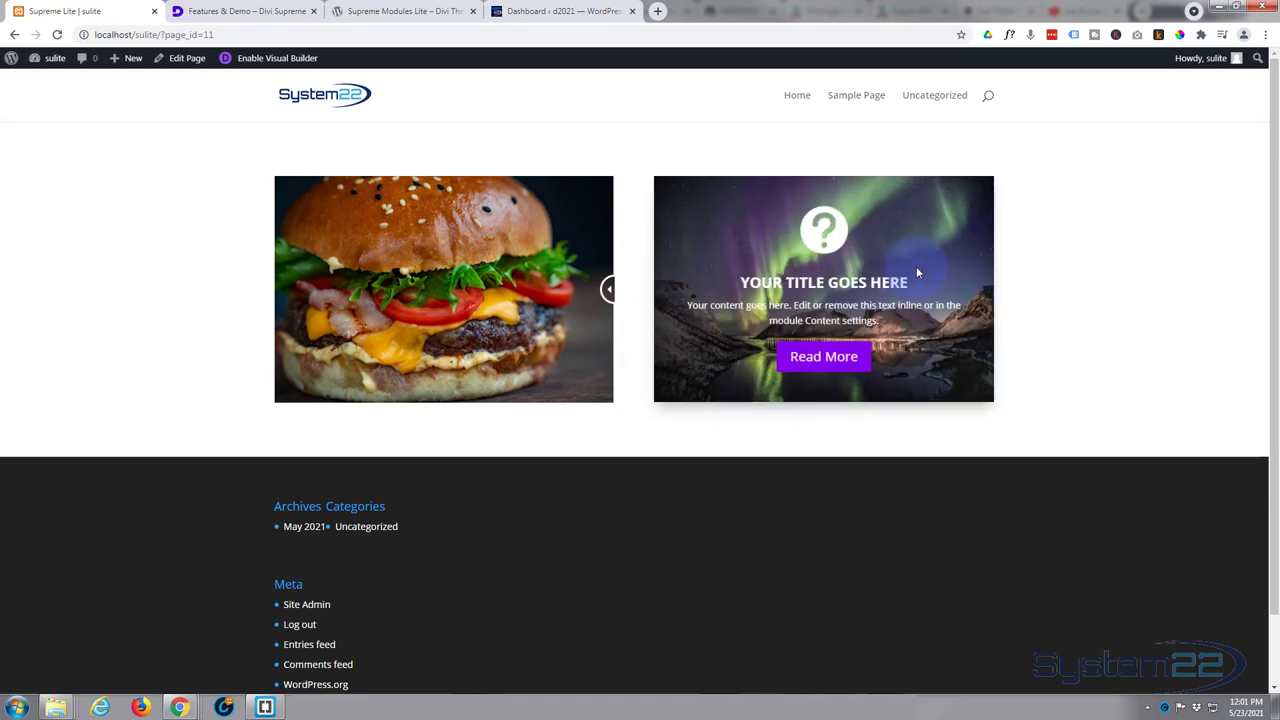